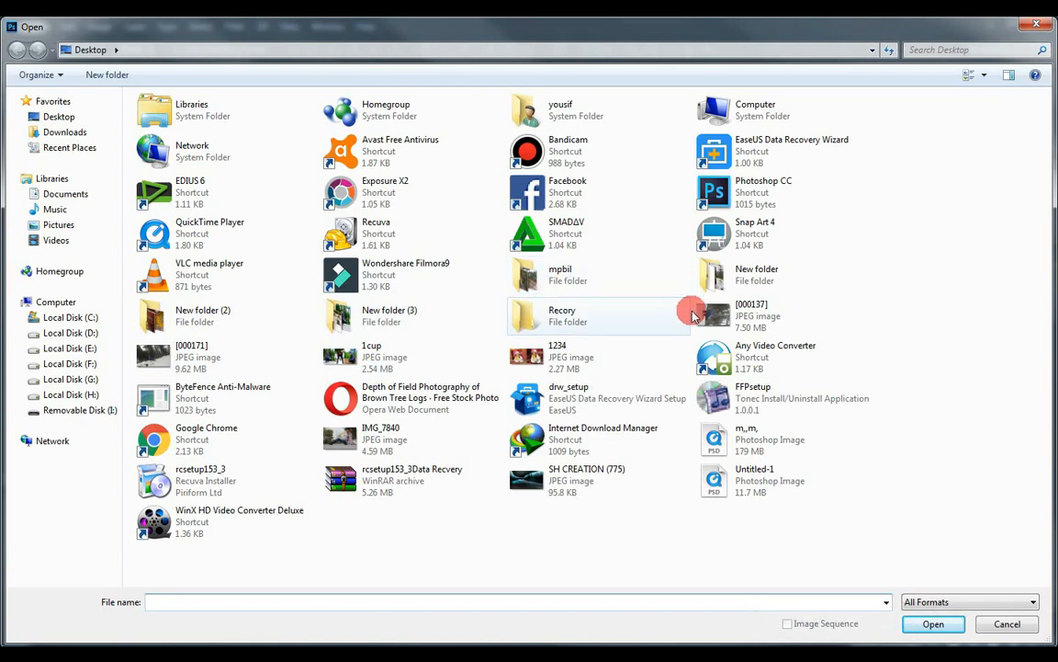
- Open the IMG_7840 photo from the Desktop as a docked document and duplicate its Background layer
{"action": "left_click", "coordinate": [377, 434]}
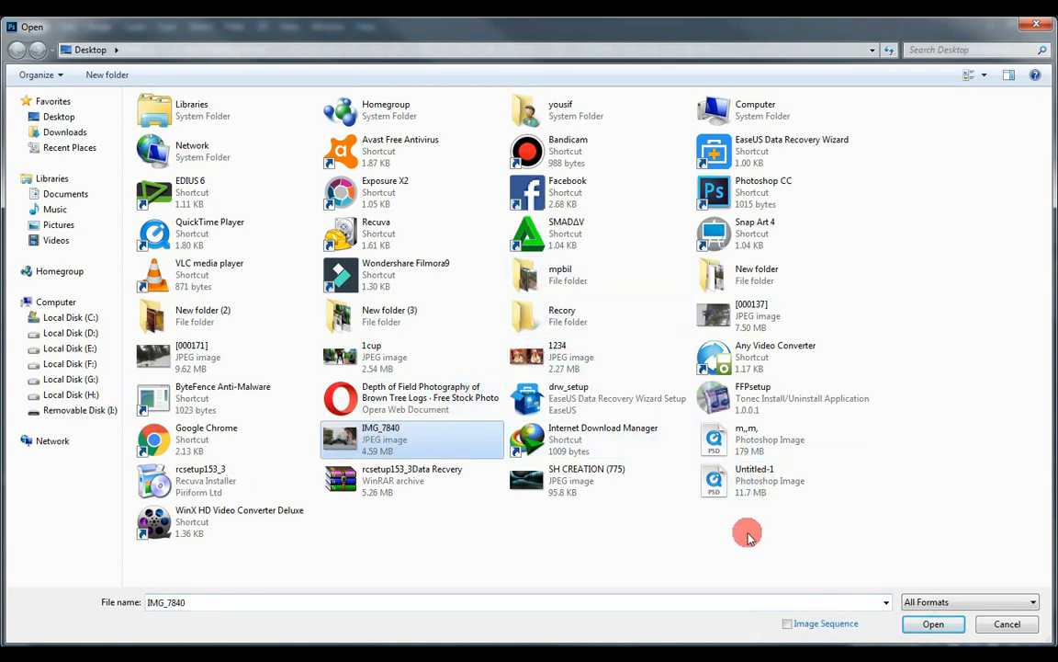
{"action": "left_click", "coordinate": [934, 625]}
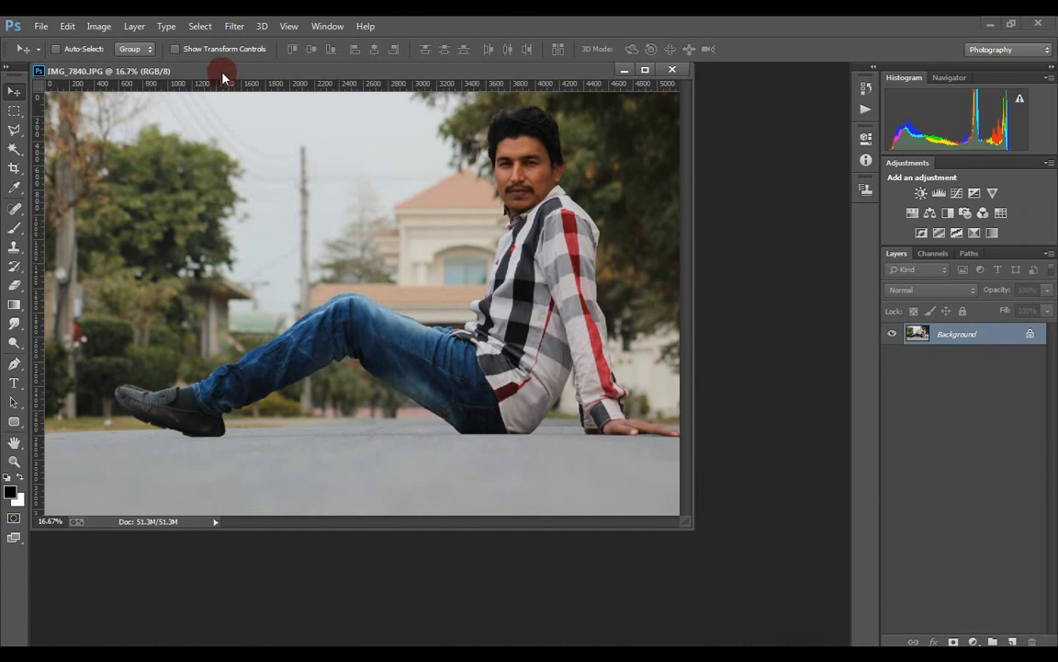
{"action": "left_click_drag", "start_coordinate": [222, 71], "coordinate": [319, 92]}
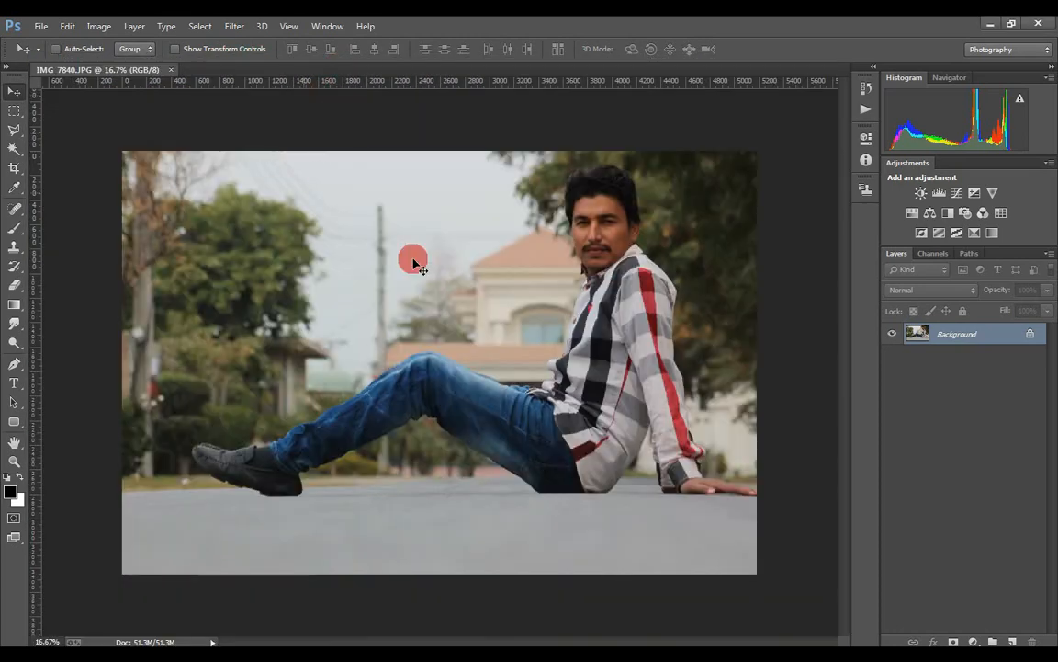
{"action": "left_click_drag", "start_coordinate": [940, 334], "coordinate": [1011, 641]}
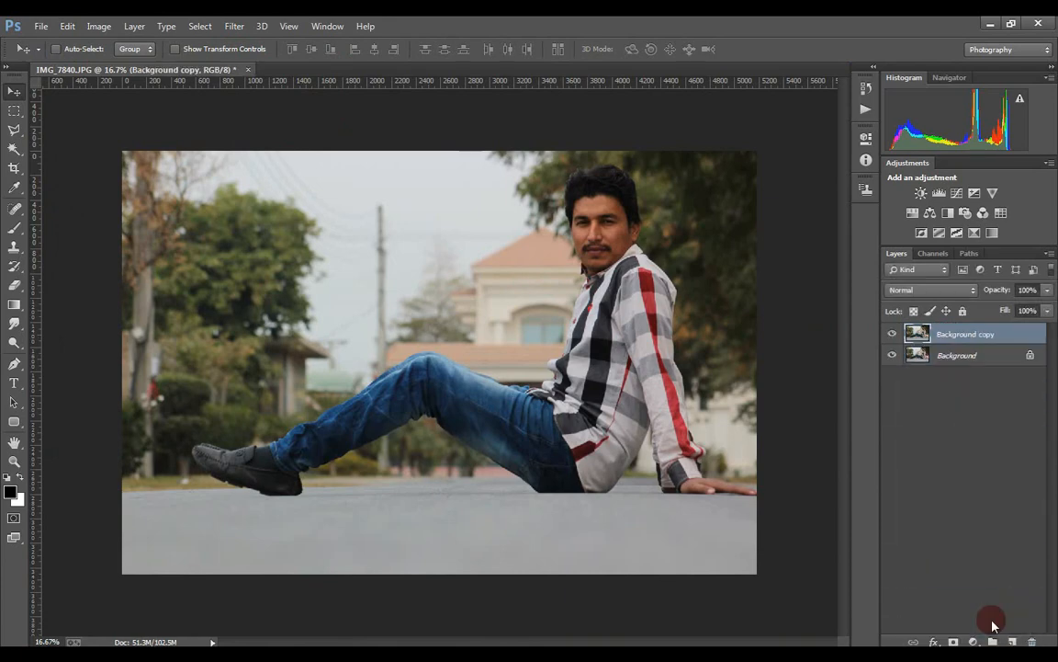
- Select the man's hair, face and upper shirt using the Quick Selection tool in add mode with an 80 px brush
{"action": "left_click", "coordinate": [594, 289], "text": "ctrl"}
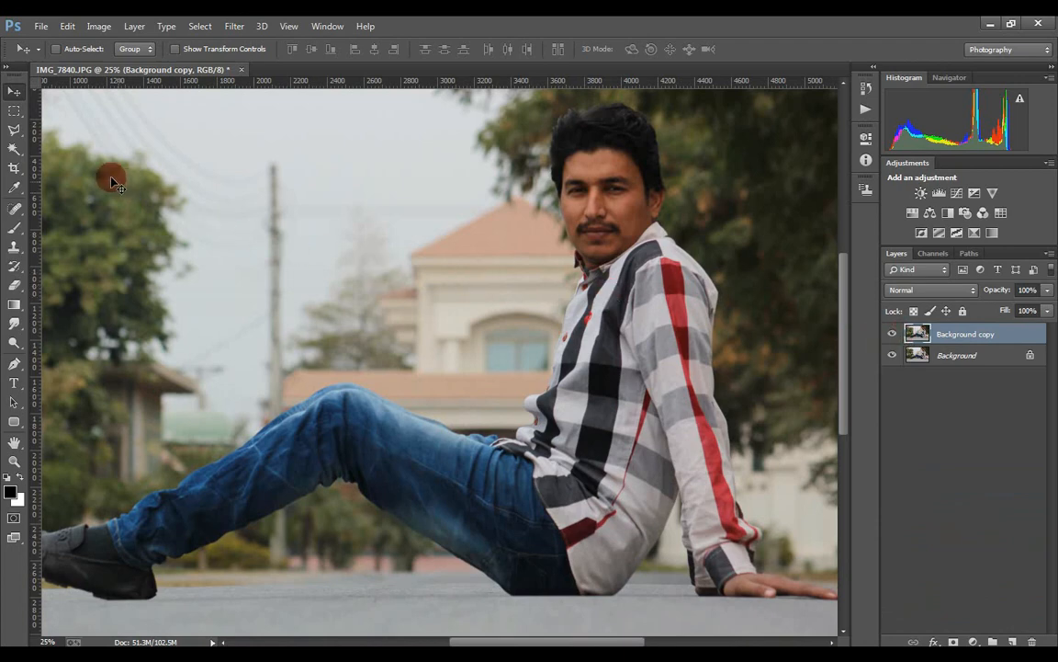
{"action": "left_click", "coordinate": [13, 148]}
{"action": "left_click_drag", "start_coordinate": [13, 149], "coordinate": [55, 148]}
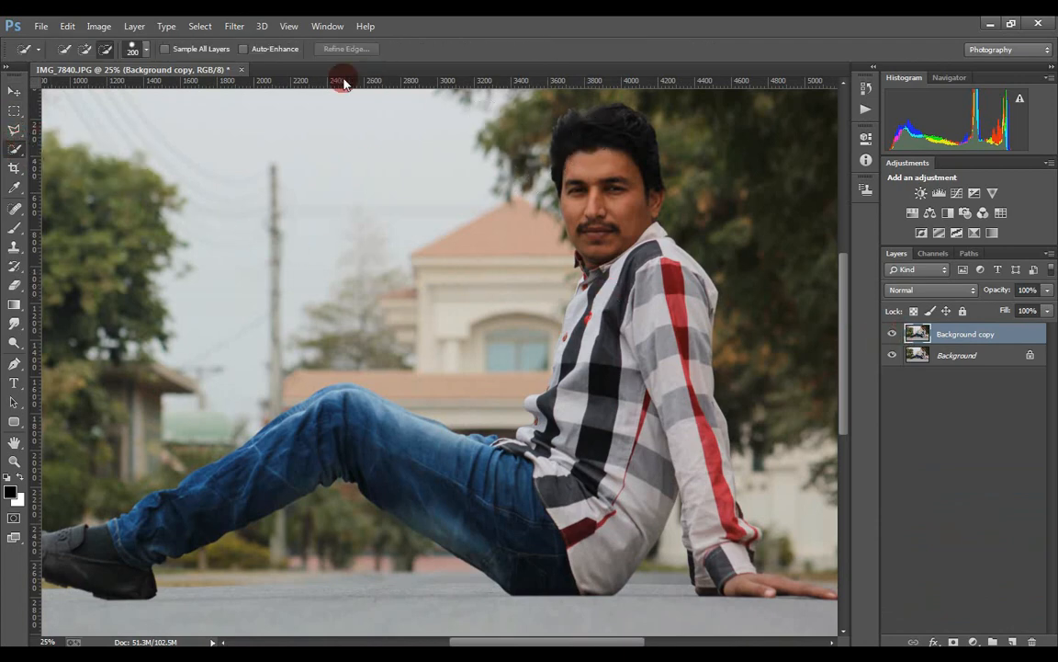
{"action": "left_click", "coordinate": [85, 50]}
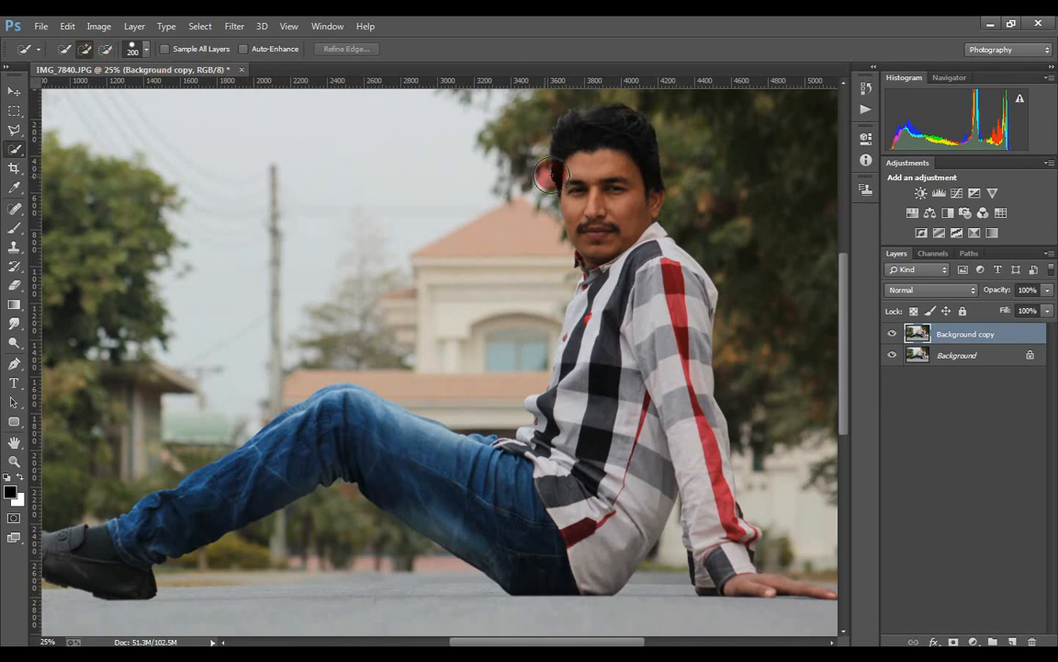
{"action": "key", "text": "bracketleft"}
{"action": "key", "text": "bracketleft"}
{"action": "key", "text": "bracketleft"}
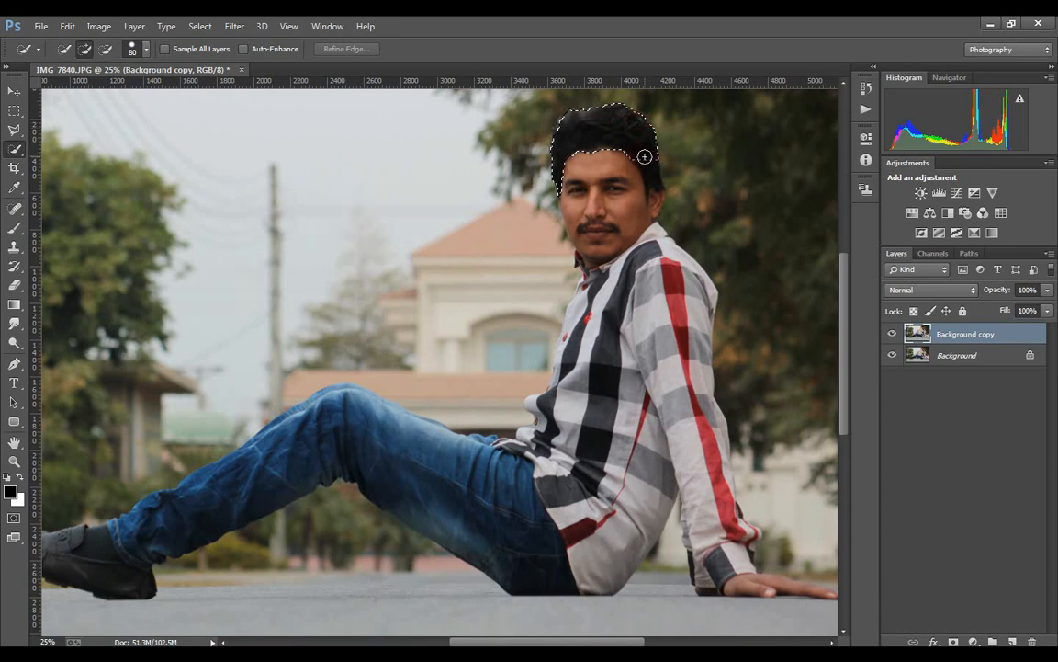
{"action": "mouse_move", "coordinate": [632, 184]}
{"action": "left_mouse_down"}
{"action": "mouse_move", "coordinate": [609, 199]}
{"action": "mouse_move", "coordinate": [606, 237]}
{"action": "mouse_move", "coordinate": [616, 250]}
{"action": "mouse_move", "coordinate": [642, 235]}
{"action": "mouse_move", "coordinate": [682, 277]}
{"action": "mouse_move", "coordinate": [667, 296]}
{"action": "mouse_move", "coordinate": [652, 286]}
{"action": "mouse_move", "coordinate": [606, 290]}
{"action": "mouse_move", "coordinate": [585, 309]}
{"action": "mouse_move", "coordinate": [554, 359]}
{"action": "mouse_move", "coordinate": [557, 402]}
{"action": "left_mouse_up"}
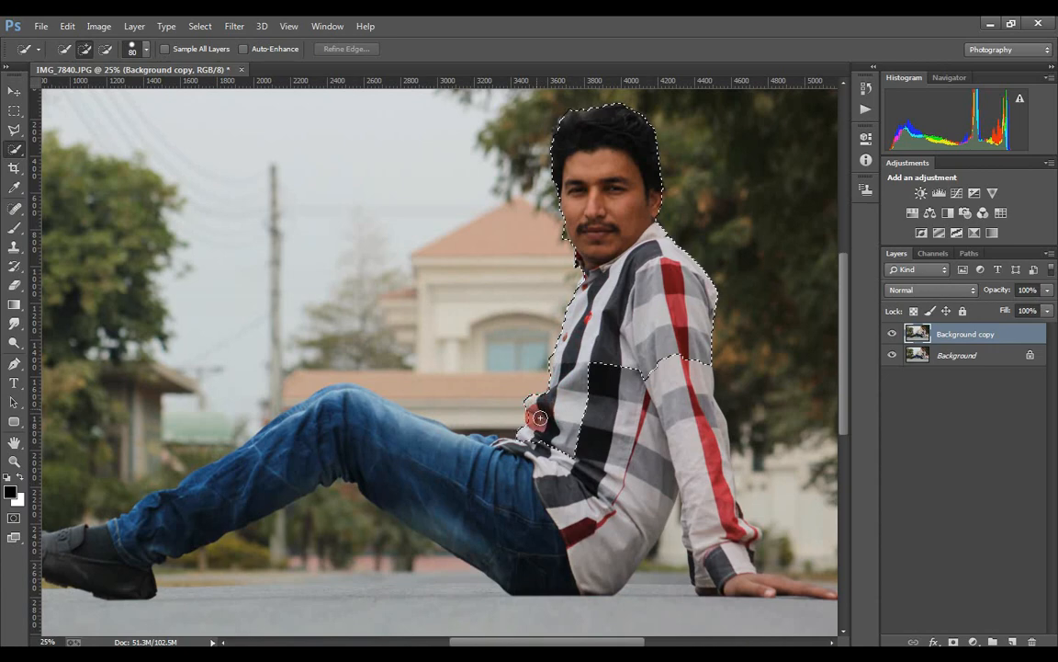
- Extend the selection to the true edge of the man's temple and cheek with a 20 px Quick Selection brush
{"action": "mouse_move", "coordinate": [551, 435]}
{"action": "left_mouse_down"}
{"action": "mouse_move", "coordinate": [563, 341]}
{"action": "mouse_move", "coordinate": [557, 222]}
{"action": "mouse_move", "coordinate": [597, 254]}
{"action": "left_mouse_up"}
{"action": "left_click_drag", "start_coordinate": [473, 292], "coordinate": [492, 385]}
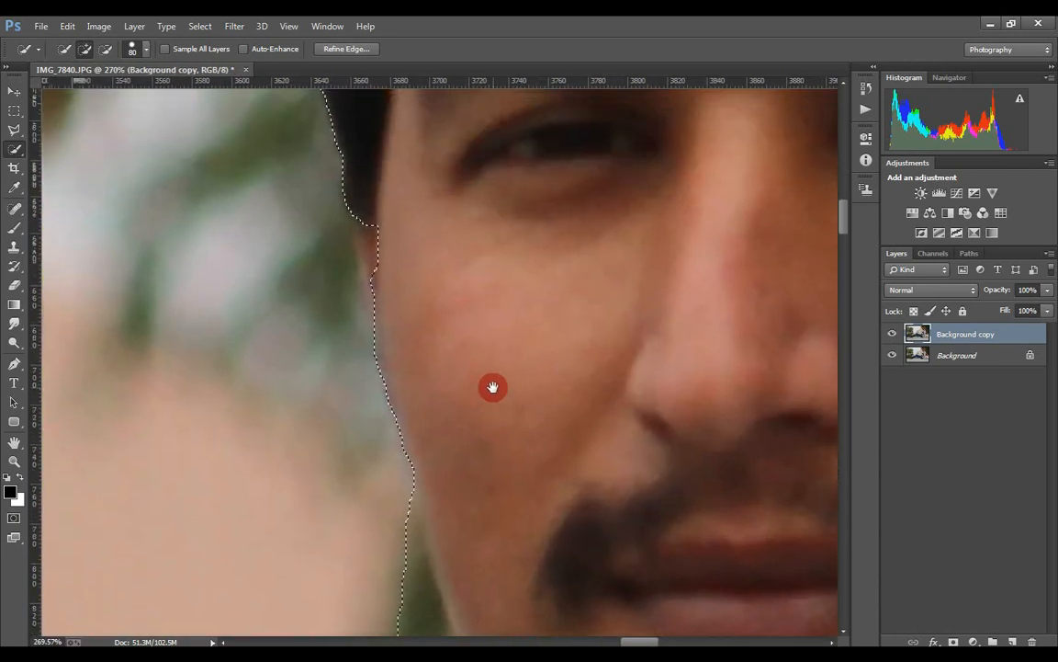
{"action": "key", "text": "bracketleft"}
{"action": "key", "text": "bracketleft"}
{"action": "key", "text": "bracketleft"}
{"action": "key", "text": "bracketleft"}
{"action": "key", "text": "bracketleft"}
{"action": "key", "text": "bracketleft"}
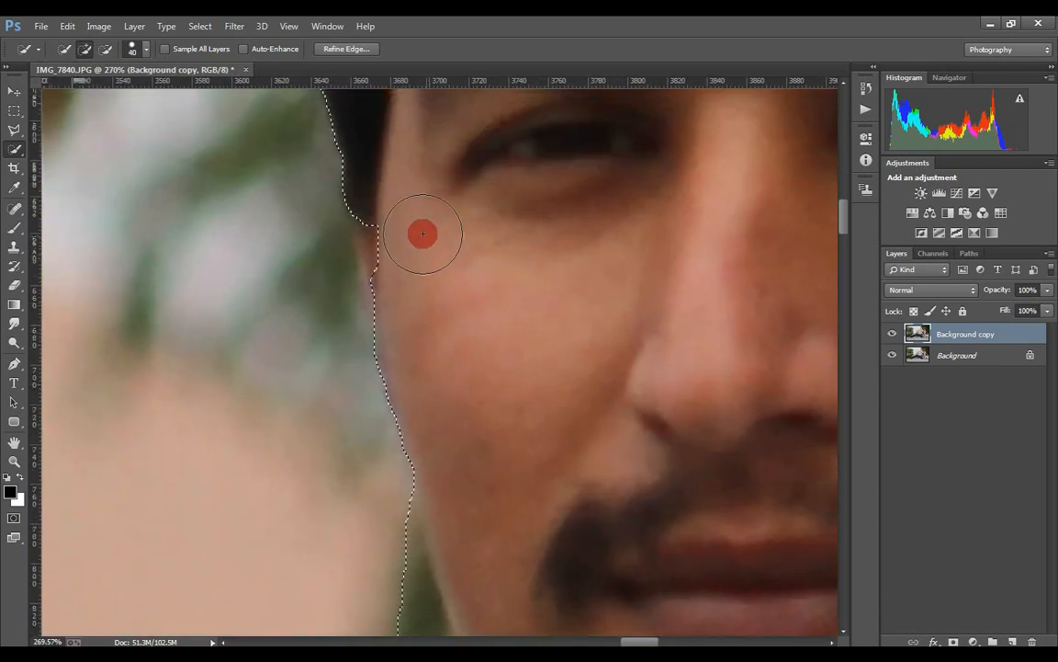
{"action": "left_click", "coordinate": [381, 227]}
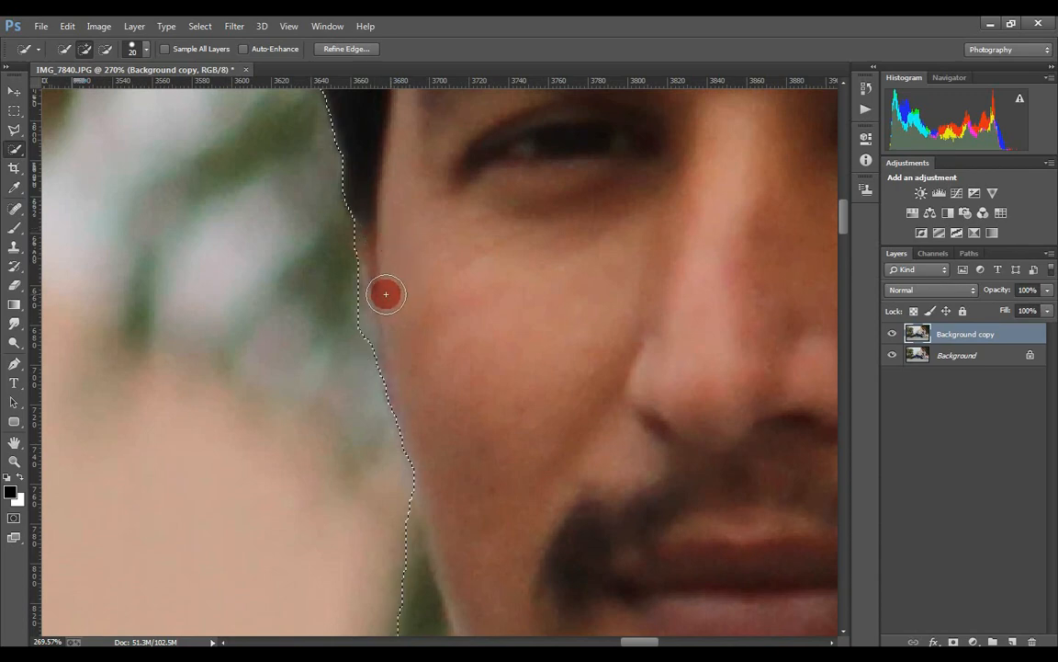
- Add the shirt sleeve from the upper arm down past the elbow to the selection
{"action": "left_click", "coordinate": [445, 310], "text": "alt"}
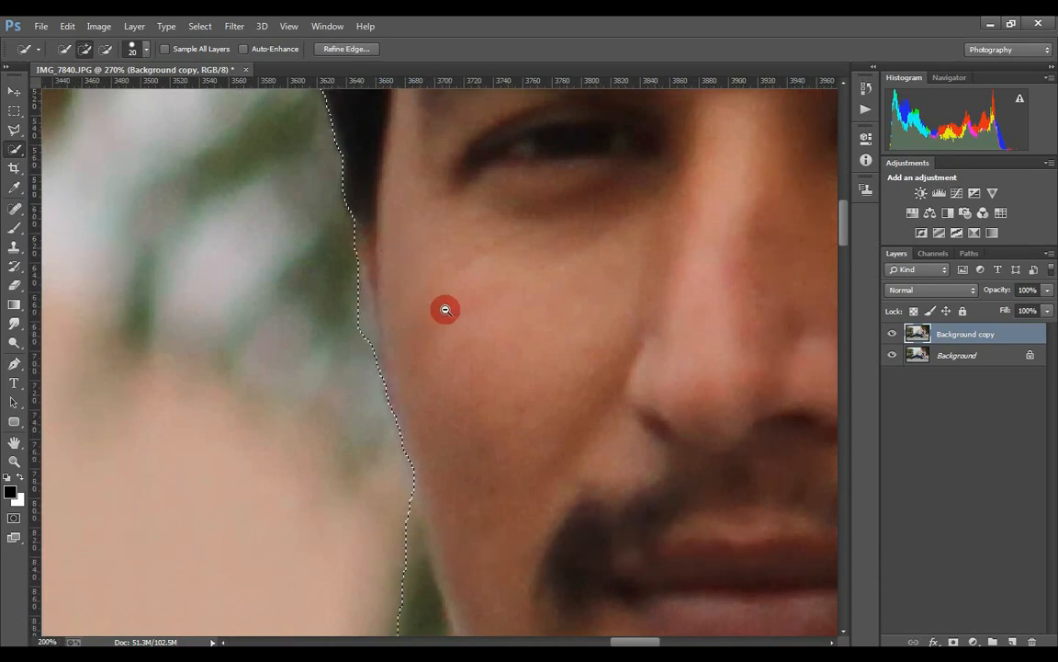
{"action": "left_click", "coordinate": [446, 310], "text": "alt"}
{"action": "left_click_drag", "start_coordinate": [492, 382], "coordinate": [363, 239]}
{"action": "left_click_drag", "start_coordinate": [458, 335], "coordinate": [414, 340]}
{"action": "left_click", "coordinate": [414, 341], "text": "alt"}
{"action": "left_click", "coordinate": [413, 341], "text": "alt"}
{"action": "scroll", "coordinate": [432, 358], "scroll_direction": "down", "scroll_amount": 5}
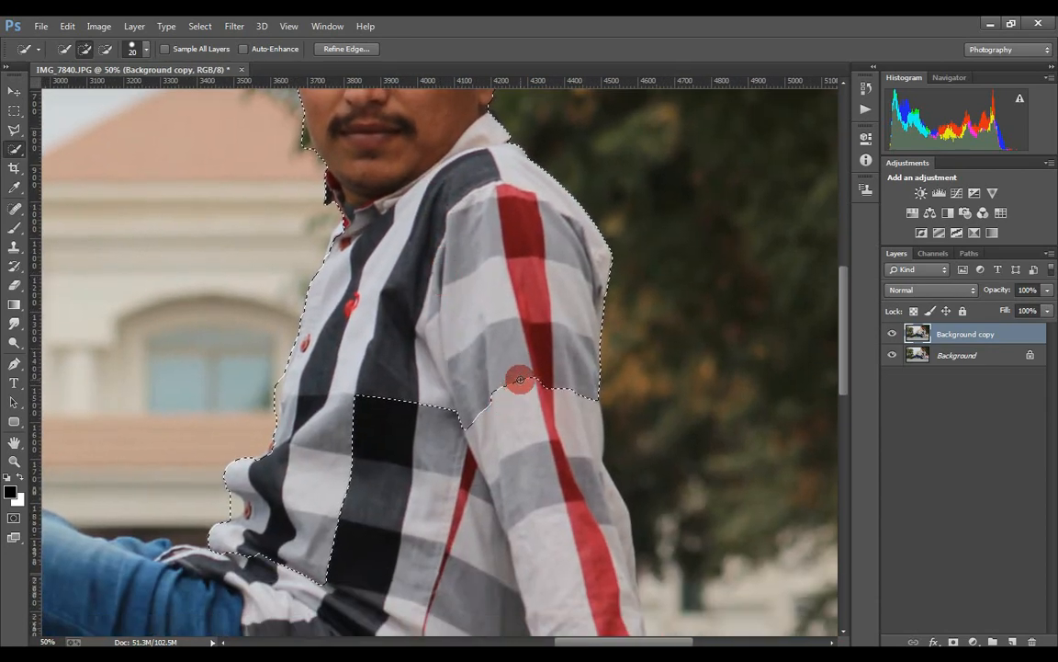
{"action": "mouse_move", "coordinate": [520, 379]}
{"action": "left_mouse_down"}
{"action": "mouse_move", "coordinate": [546, 441]}
{"action": "mouse_move", "coordinate": [570, 444]}
{"action": "mouse_move", "coordinate": [600, 510]}
{"action": "mouse_move", "coordinate": [607, 563]}
{"action": "left_mouse_up"}
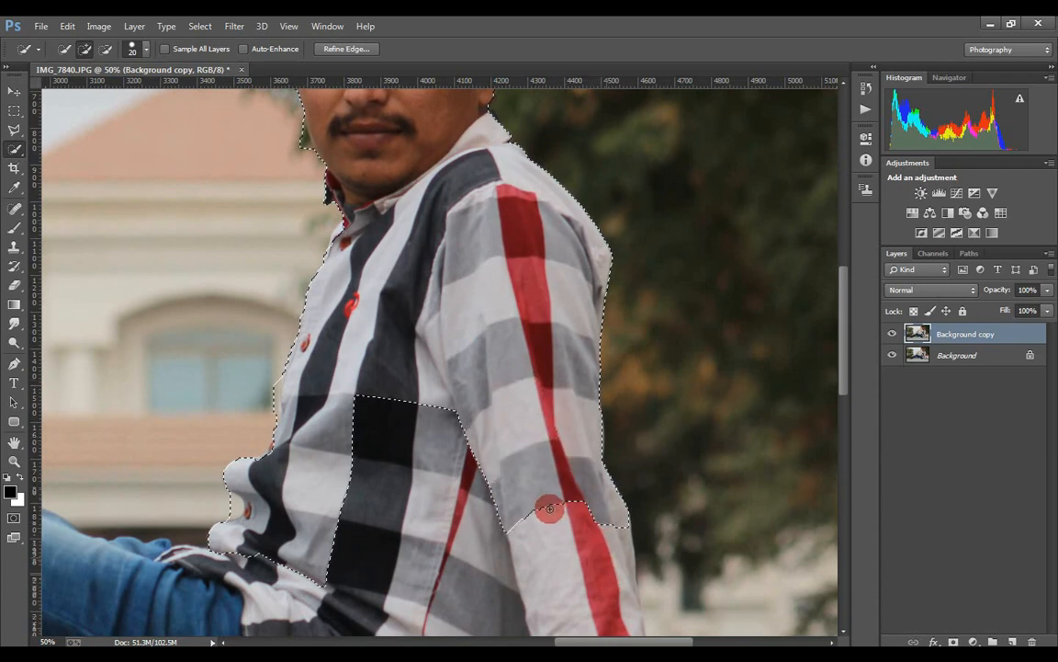
- Add the middle of the shirt, the lower sleeve, cuff and hand to the selection with a larger brush of up to 90 px
{"action": "scroll", "coordinate": [531, 480], "scroll_direction": "down", "scroll_amount": 2}
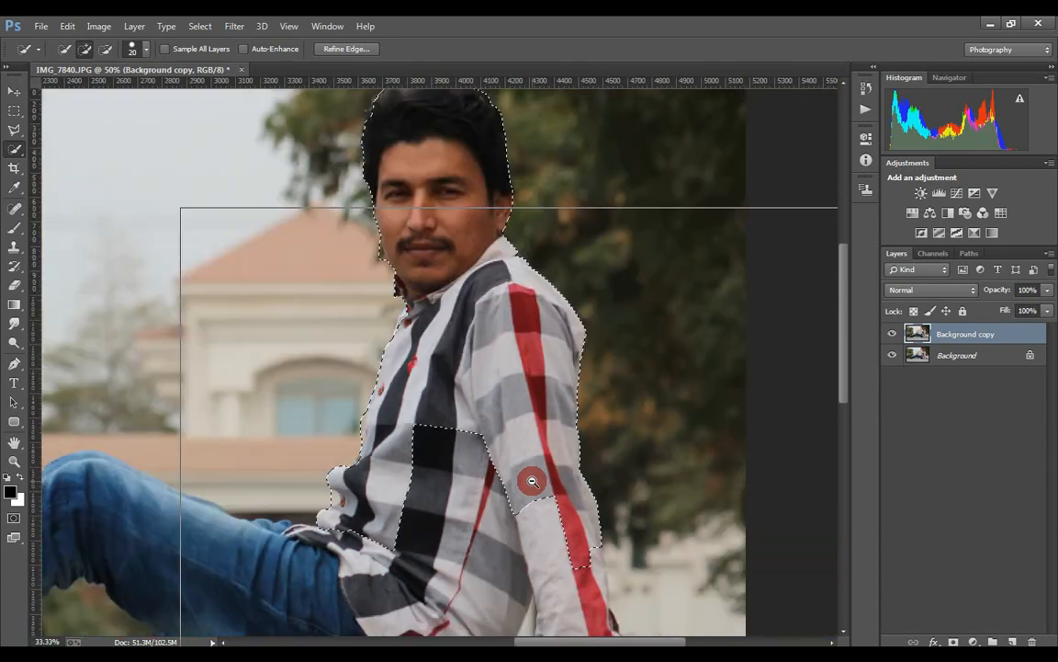
{"action": "left_click_drag", "start_coordinate": [531, 481], "coordinate": [532, 386]}
{"action": "key", "text": "]"}
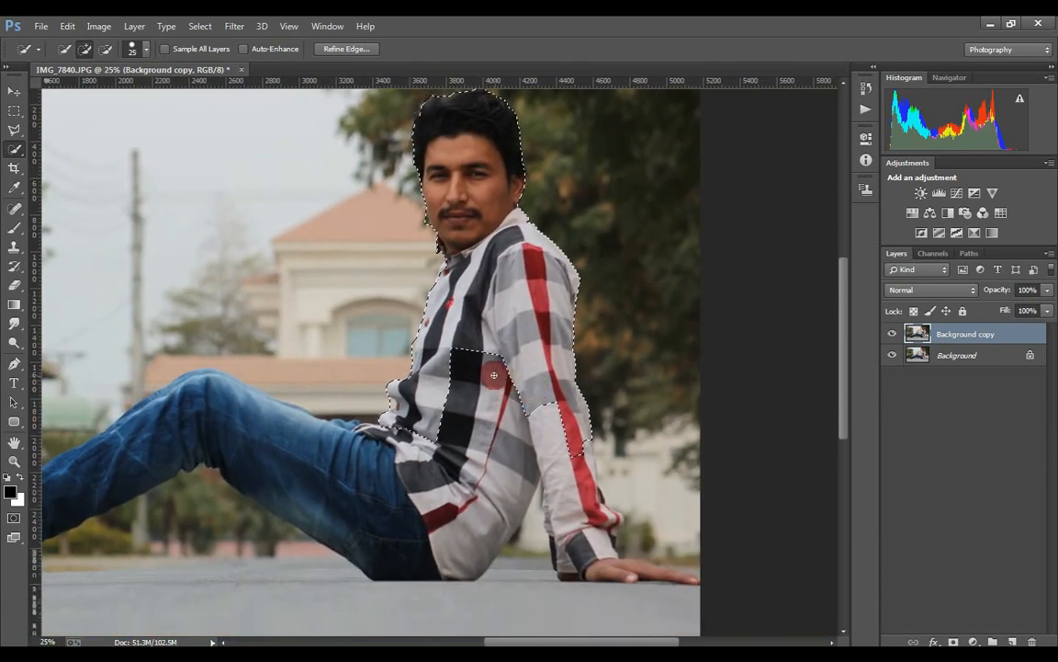
{"action": "key", "text": "]"}
{"action": "mouse_move", "coordinate": [482, 350]}
{"action": "left_mouse_down"}
{"action": "mouse_move", "coordinate": [492, 393]}
{"action": "mouse_move", "coordinate": [544, 435]}
{"action": "mouse_move", "coordinate": [573, 475]}
{"action": "mouse_move", "coordinate": [584, 455]}
{"action": "mouse_move", "coordinate": [598, 502]}
{"action": "left_mouse_up"}
{"action": "key", "text": "["}
{"action": "key", "text": "["}
{"action": "key", "text": "["}
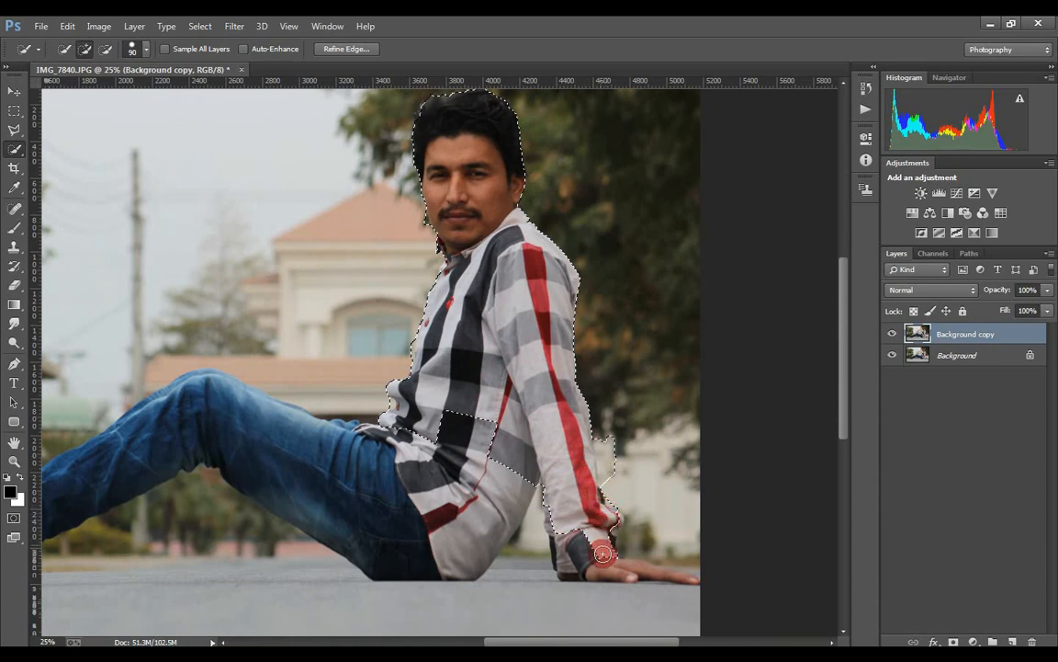
{"action": "left_click_drag", "start_coordinate": [603, 553], "coordinate": [584, 560]}
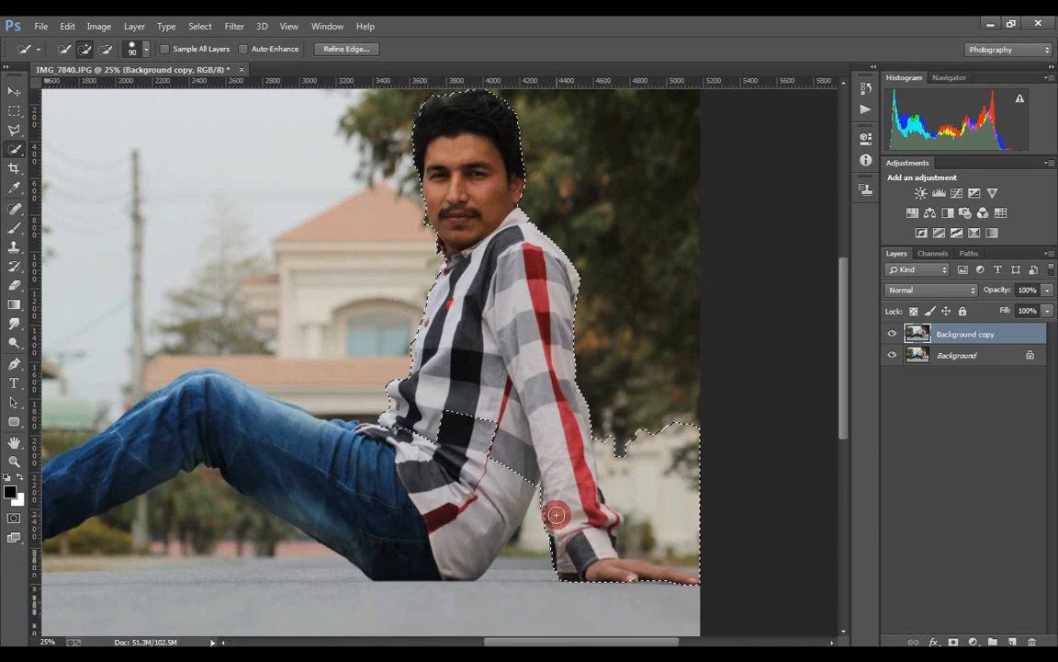
{"action": "mouse_move", "coordinate": [556, 513]}
{"action": "left_mouse_down"}
{"action": "mouse_move", "coordinate": [556, 482]}
{"action": "mouse_move", "coordinate": [575, 494]}
{"action": "left_mouse_up"}
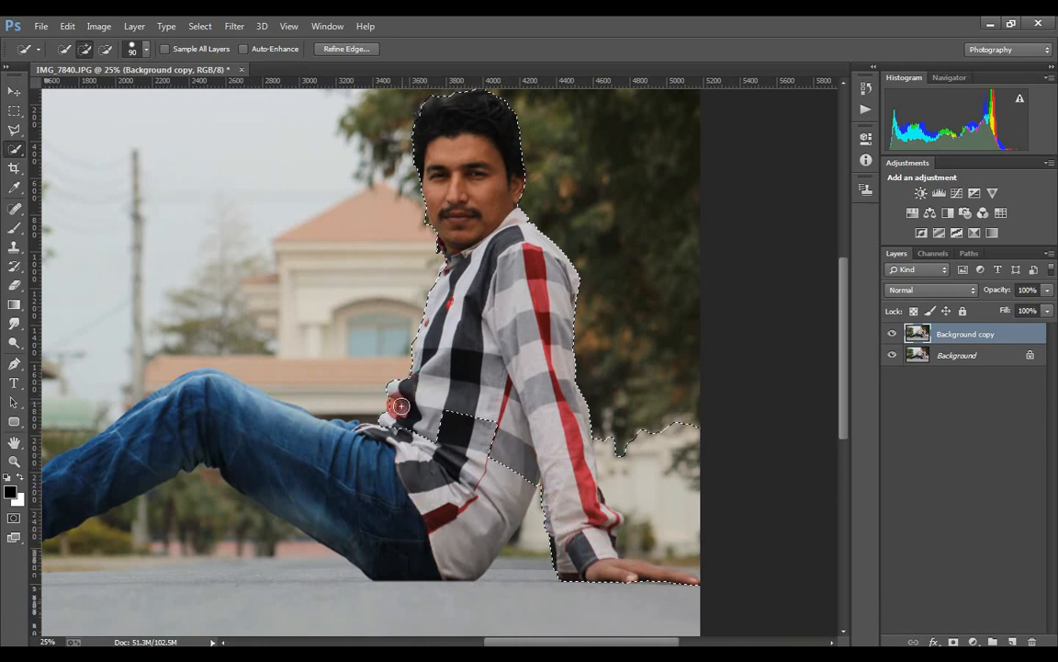
- Add the rest of the shirt, the jeans and the shoes to the selection, using a 200 px brush for the shoes
{"action": "mouse_move", "coordinate": [374, 438]}
{"action": "left_mouse_down"}
{"action": "mouse_move", "coordinate": [192, 401]}
{"action": "mouse_move", "coordinate": [84, 460]}
{"action": "mouse_move", "coordinate": [54, 489]}
{"action": "mouse_move", "coordinate": [191, 501]}
{"action": "mouse_move", "coordinate": [358, 491]}
{"action": "mouse_move", "coordinate": [448, 467]}
{"action": "mouse_move", "coordinate": [492, 567]}
{"action": "left_mouse_up"}
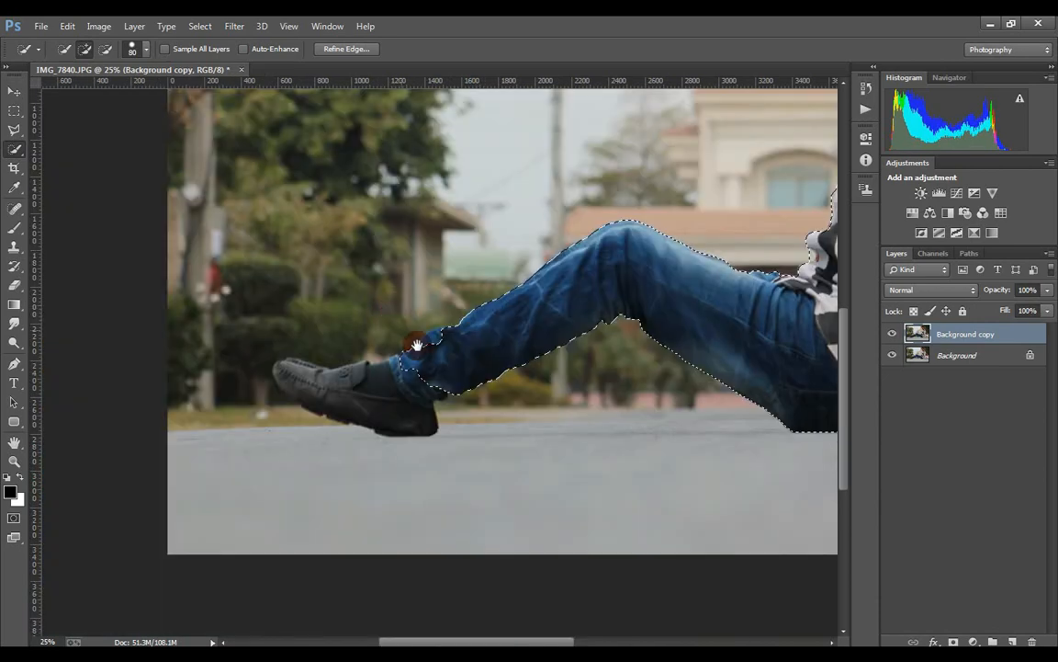
{"action": "left_click", "coordinate": [443, 355], "text": "alt"}
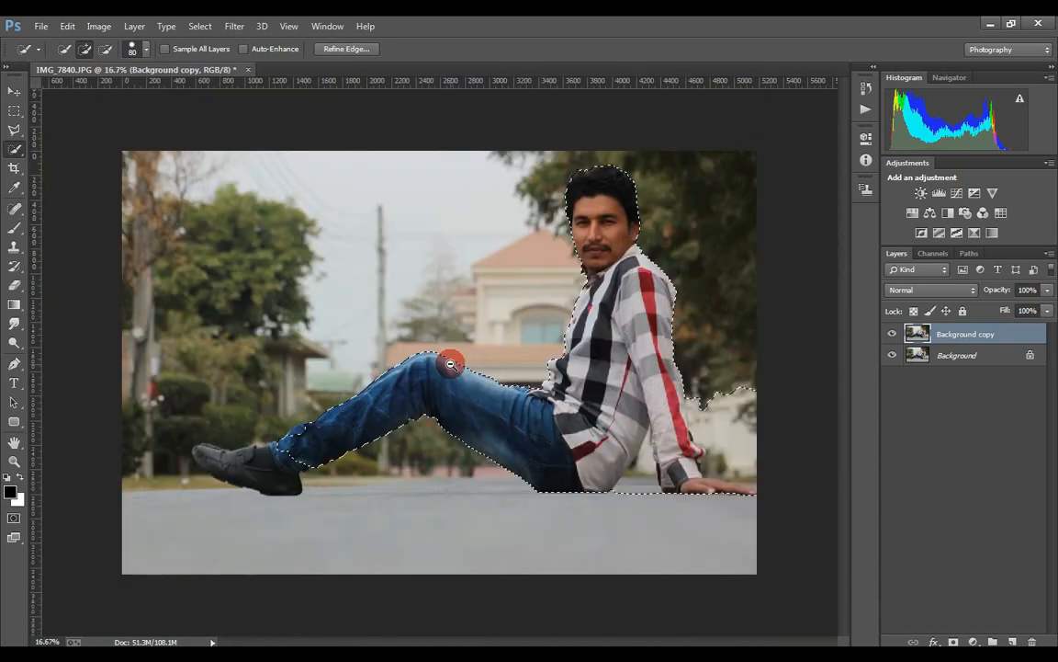
{"action": "left_click", "coordinate": [450, 364], "text": "alt"}
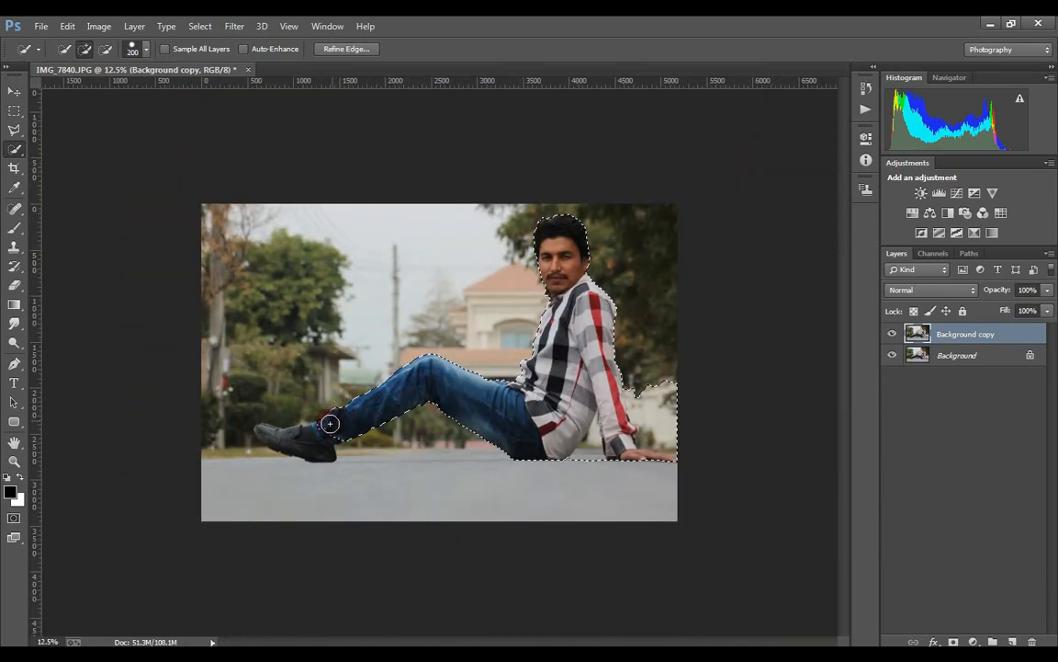
{"action": "left_click_drag", "start_coordinate": [318, 432], "coordinate": [298, 439]}
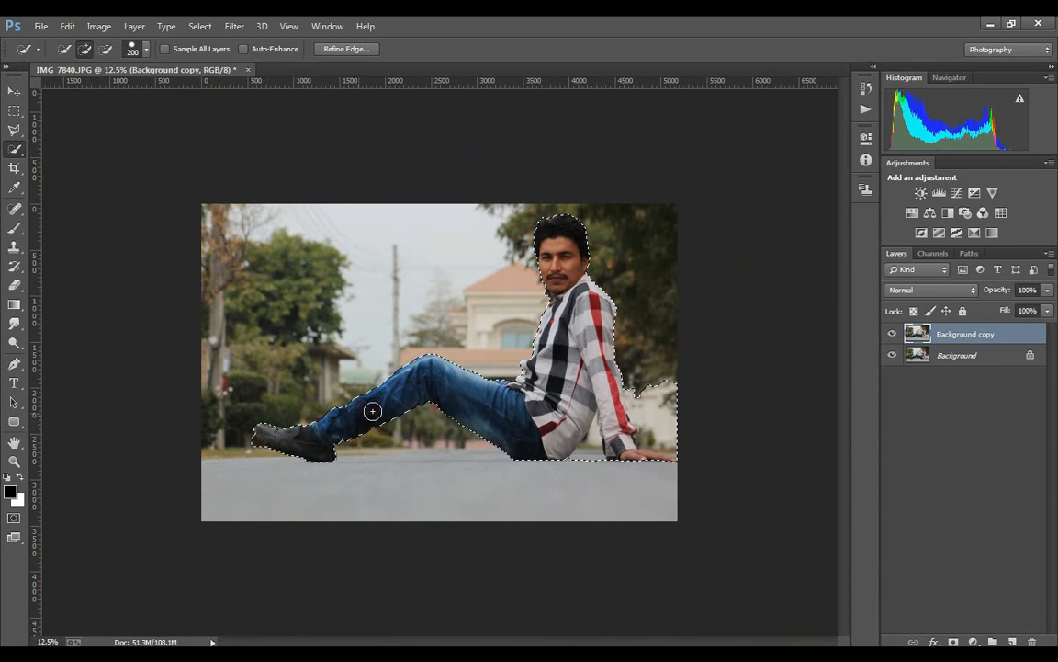
- Feather the selection around the man, accepting the suggested radius
{"action": "right_click", "coordinate": [559, 373]}
{"action": "left_click", "coordinate": [588, 99]}
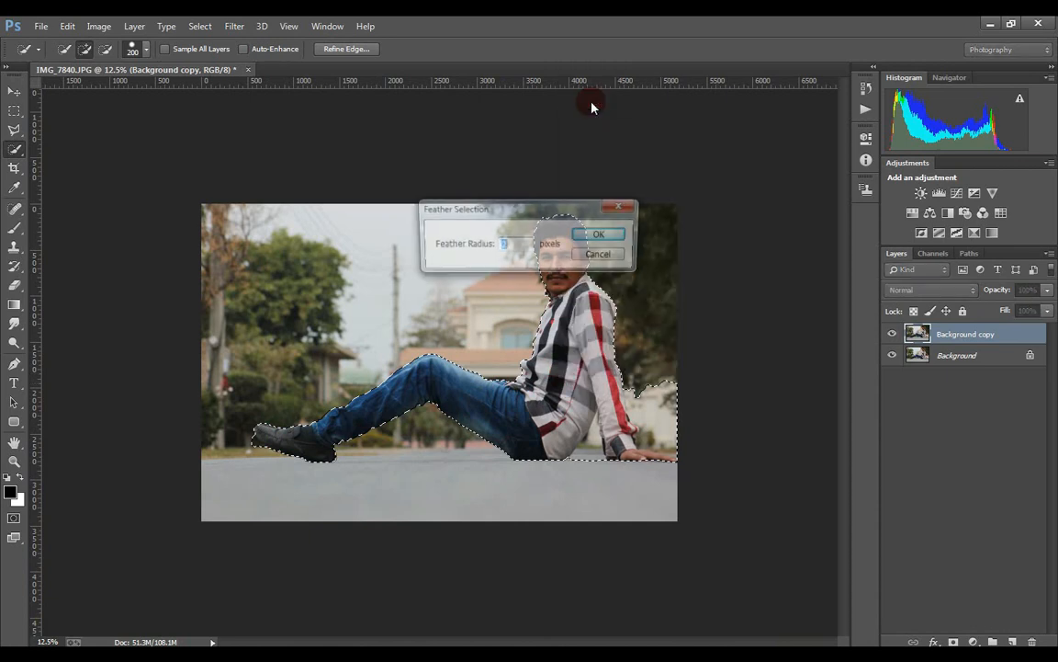
{"action": "key", "text": "Return"}
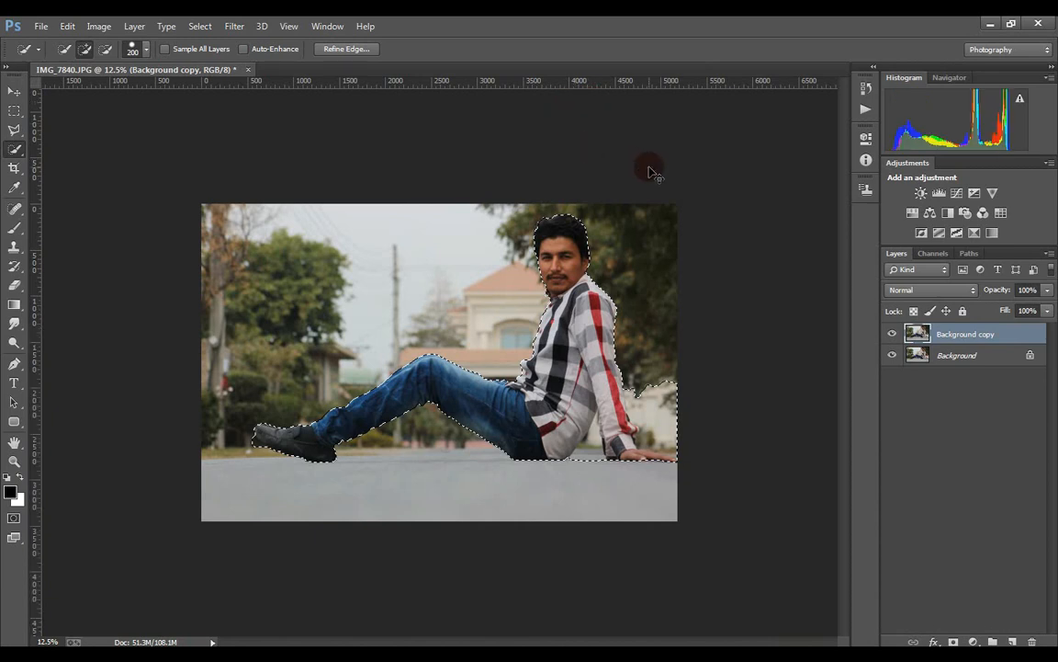
- Invert the selection to delete the surroundings on the Background copy layer, and hide the original Background layer
{"action": "key", "text": "ctrl+shift+i"}
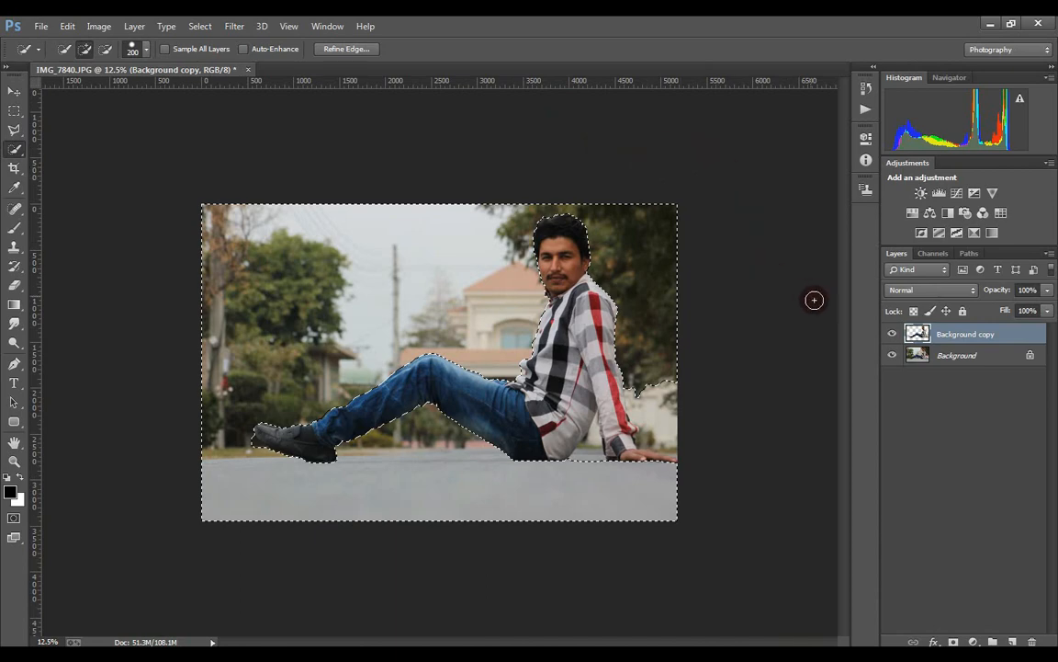
{"action": "left_click", "coordinate": [889, 356]}
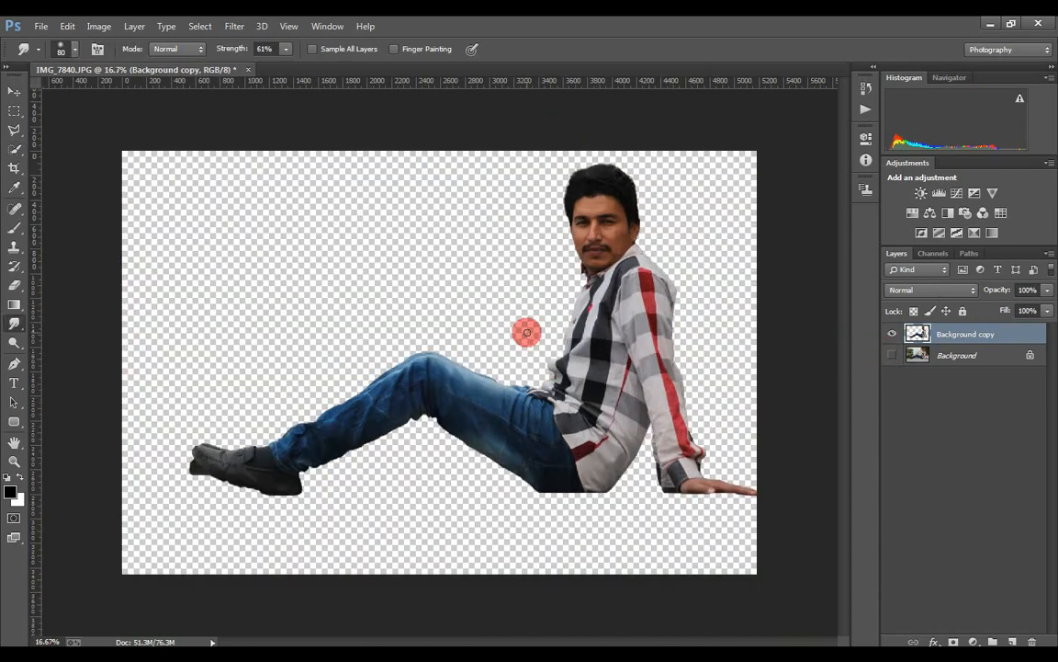
{"action": "left_click", "coordinate": [233, 26]}
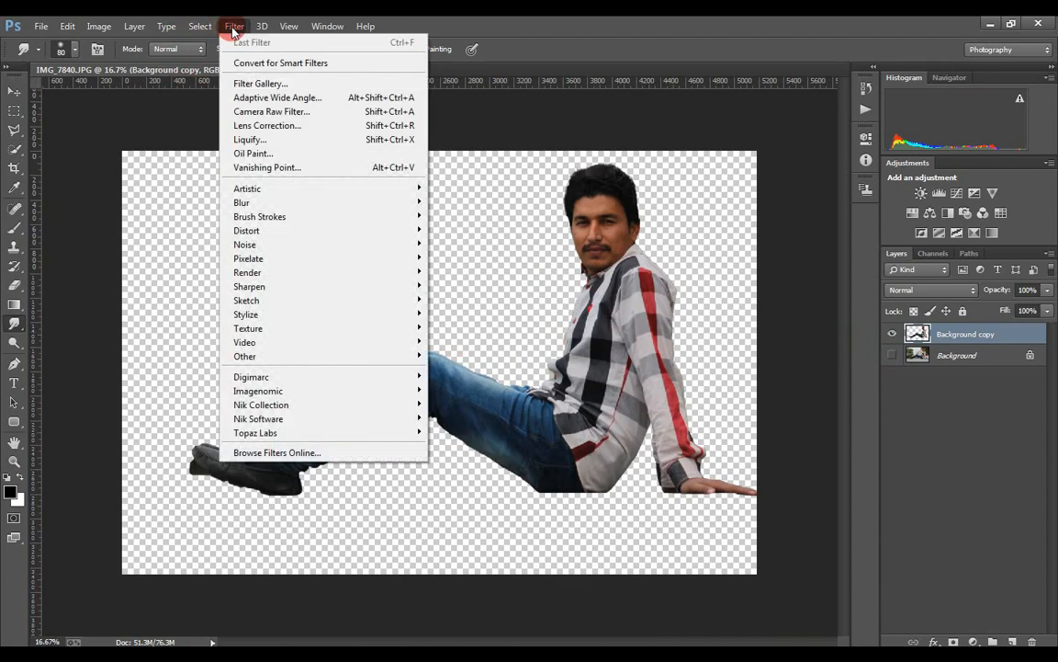
{"action": "left_click", "coordinate": [242, 124]}
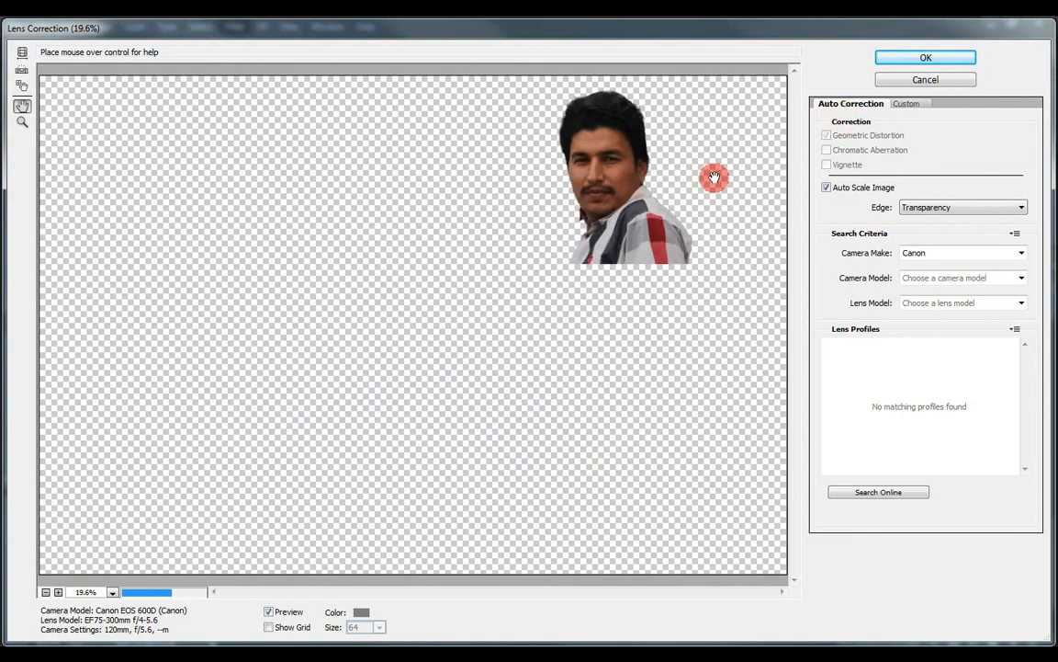
{"action": "left_click", "coordinate": [918, 89]}
- In the Camera Raw filter, set Clarity +47, Blacks +23, Whites +33, Shadows +38, Highlights +58, Contrast -3 and Exposure -0.10
{"action": "left_click", "coordinate": [231, 26]}
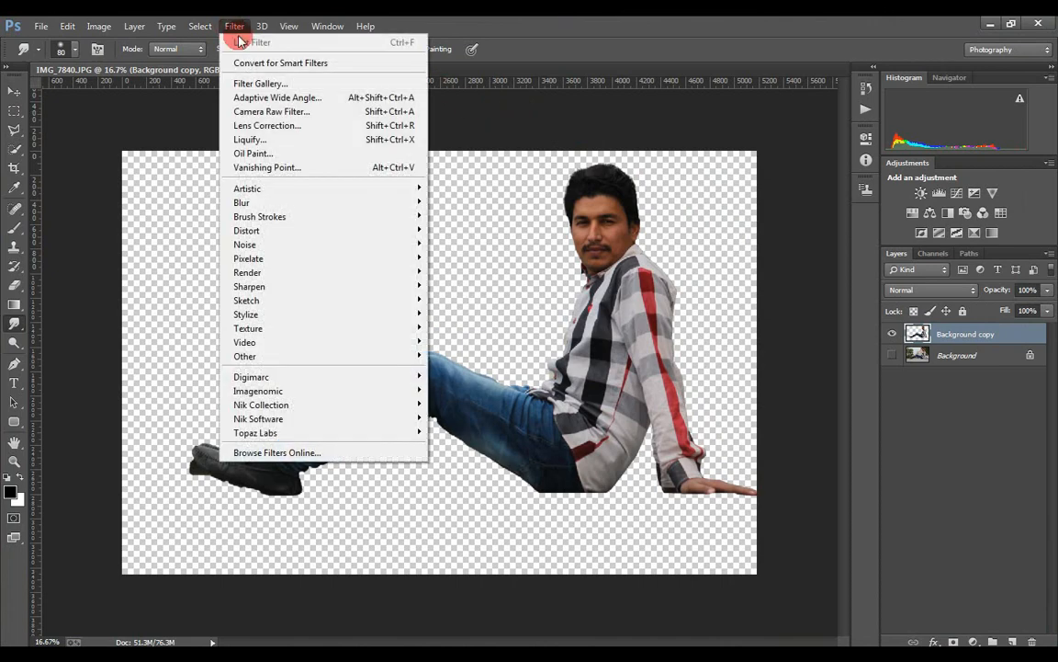
{"action": "left_click", "coordinate": [267, 112]}
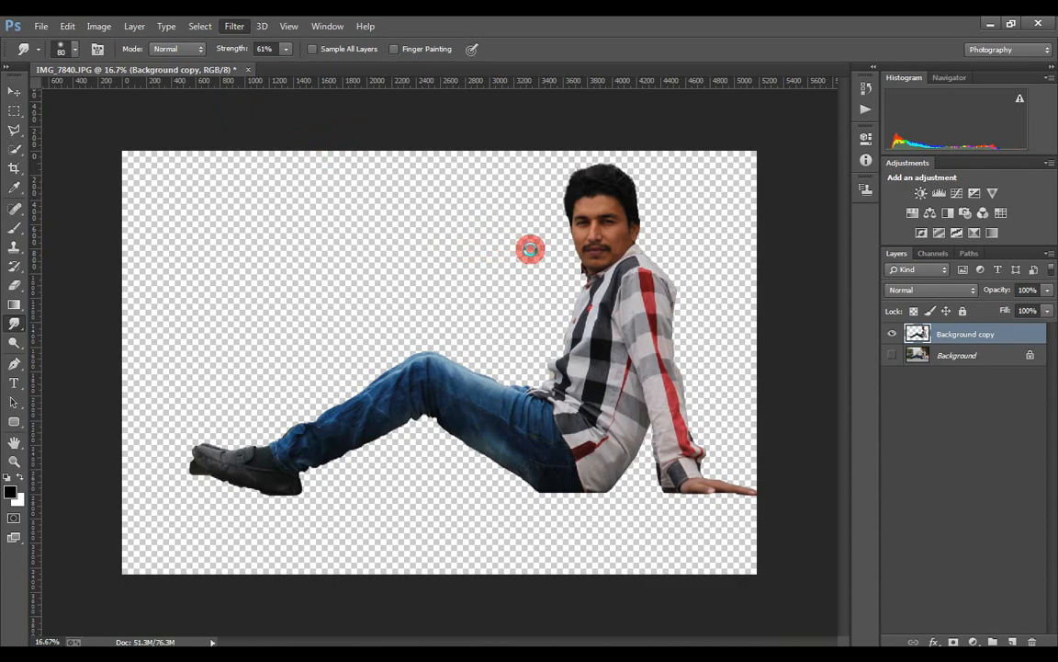
{"action": "key", "text": "ctrl+shift+a"}
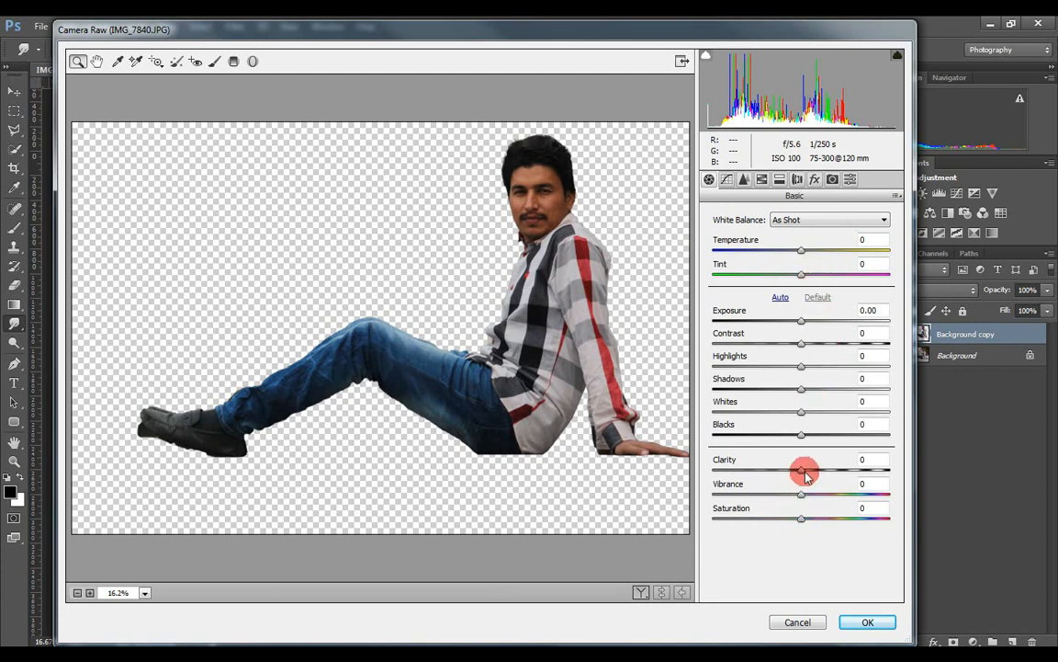
{"action": "left_click_drag", "start_coordinate": [805, 475], "coordinate": [848, 471]}
{"action": "left_click_drag", "start_coordinate": [801, 434], "coordinate": [799, 336]}
{"action": "mouse_move", "coordinate": [813, 329]}
{"action": "left_mouse_down"}
{"action": "mouse_move", "coordinate": [837, 326]}
{"action": "mouse_move", "coordinate": [806, 338]}
{"action": "left_mouse_up"}
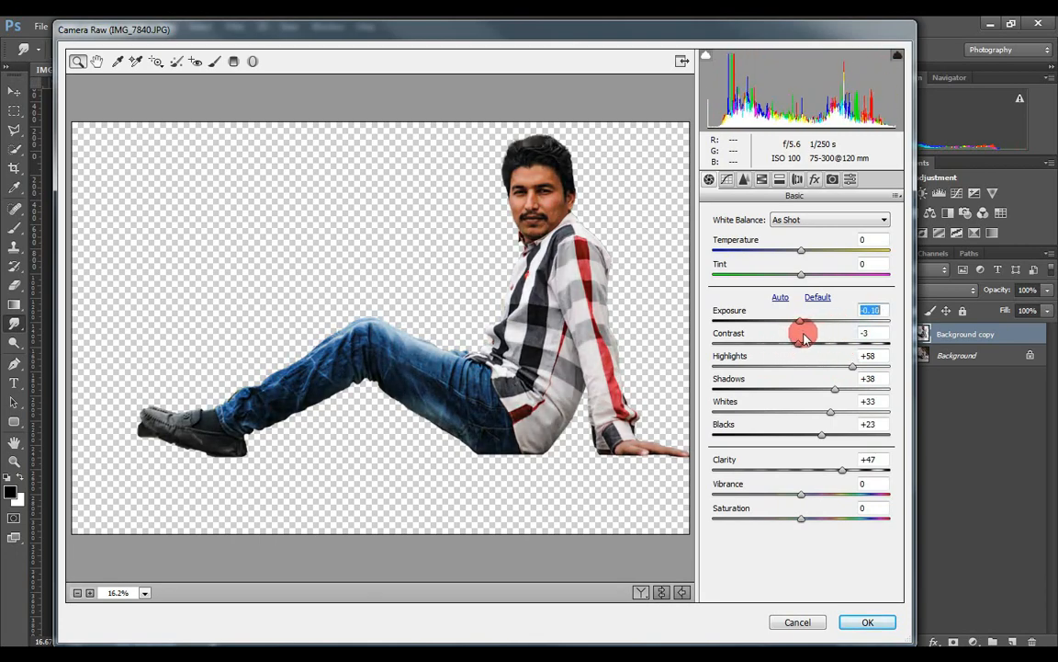
- Set the Camera Raw sharpening to an amount of 3 and a radius of 0.8
{"action": "left_click", "coordinate": [744, 181]}
{"action": "left_click", "coordinate": [761, 180]}
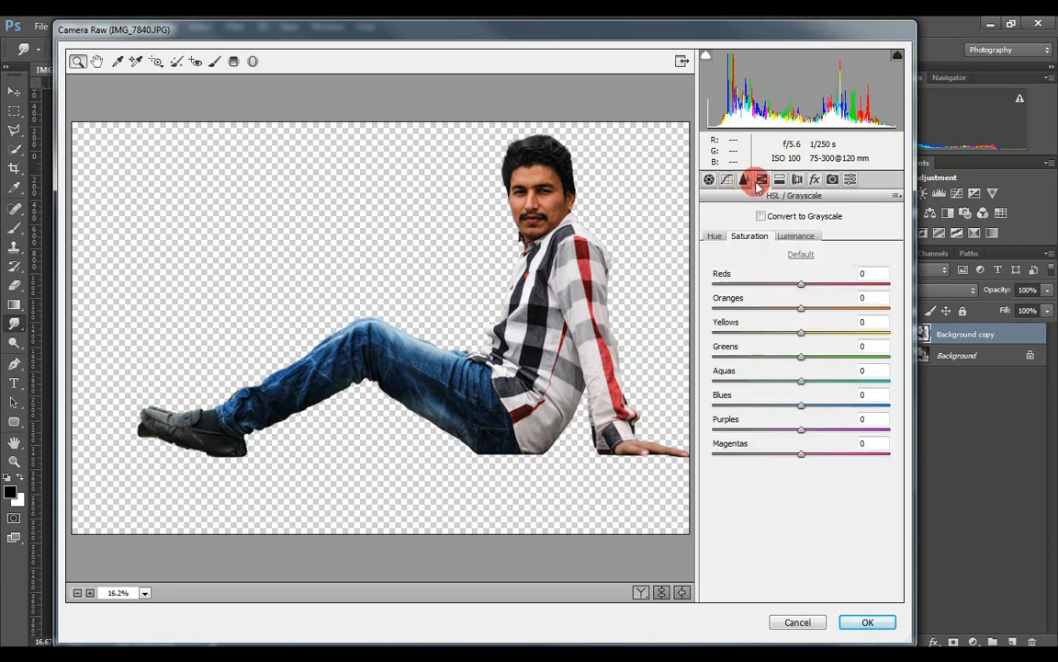
{"action": "left_click", "coordinate": [744, 179]}
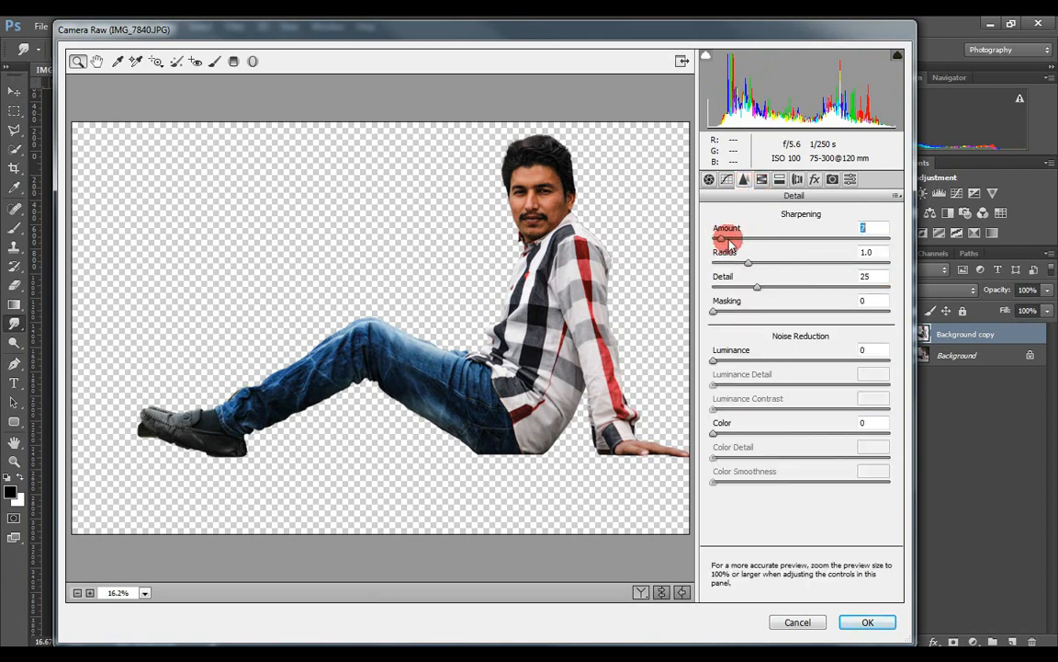
{"action": "left_click_drag", "start_coordinate": [754, 241], "coordinate": [747, 195]}
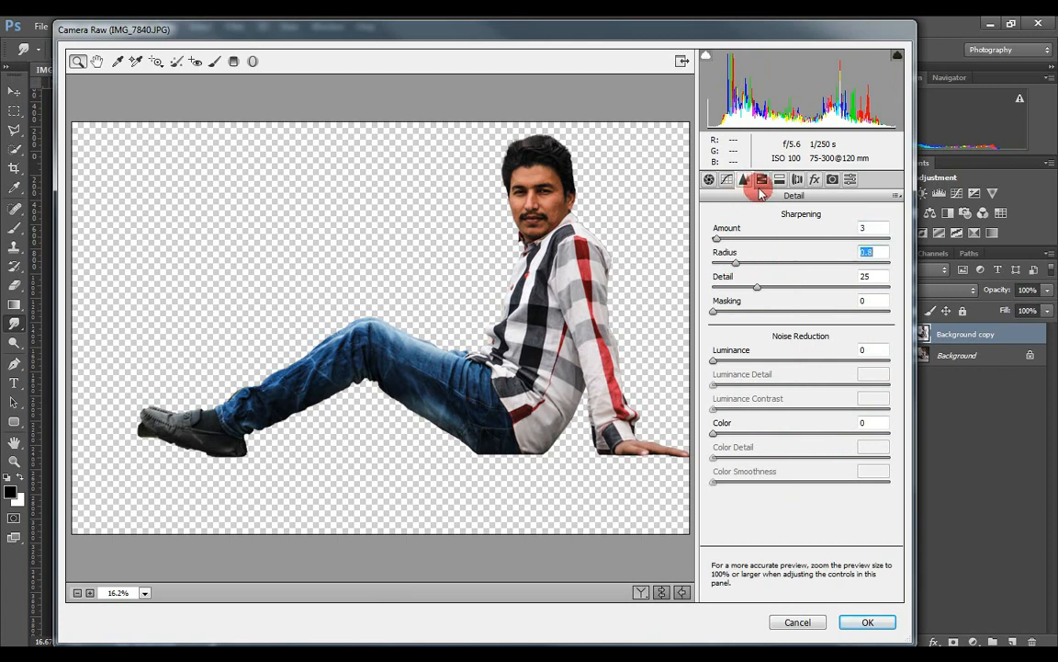
- Set the Oranges hue to +21, and the saturation of Reds to +28, Oranges to +27 and Aquas to -1
{"action": "left_click", "coordinate": [761, 184]}
{"action": "left_click", "coordinate": [717, 237]}
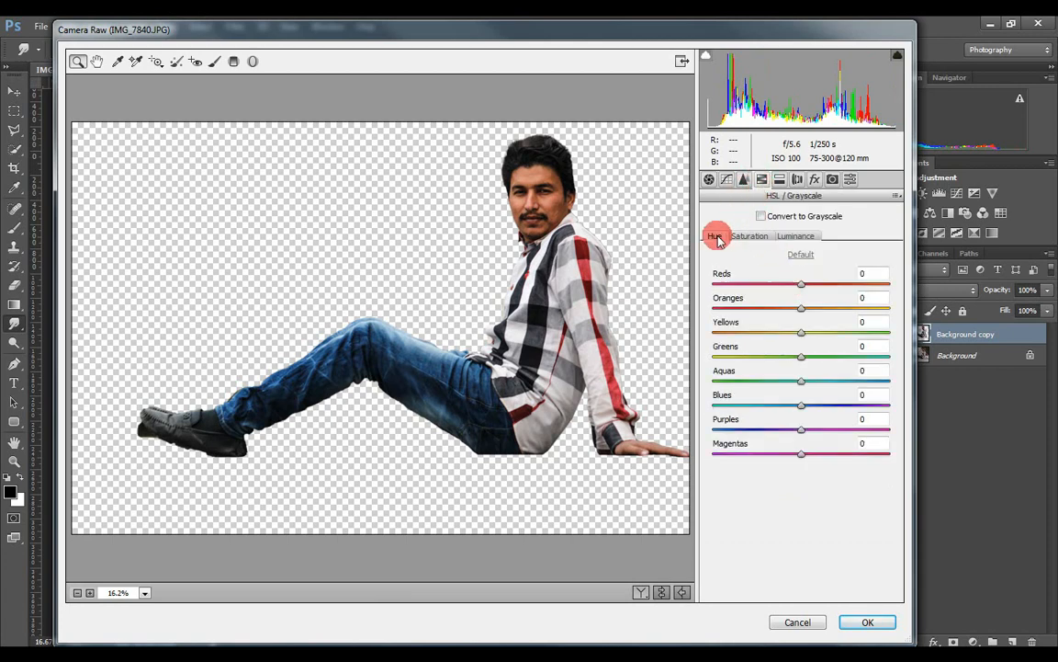
{"action": "left_click", "coordinate": [802, 285]}
{"action": "left_click_drag", "start_coordinate": [812, 291], "coordinate": [829, 318]}
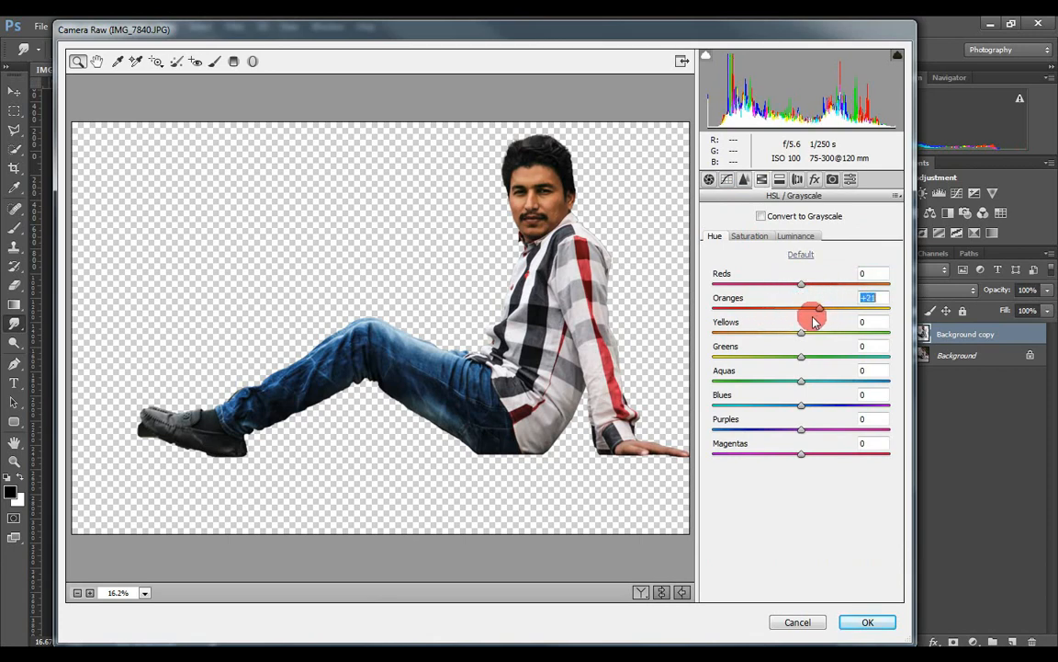
{"action": "left_click", "coordinate": [752, 236]}
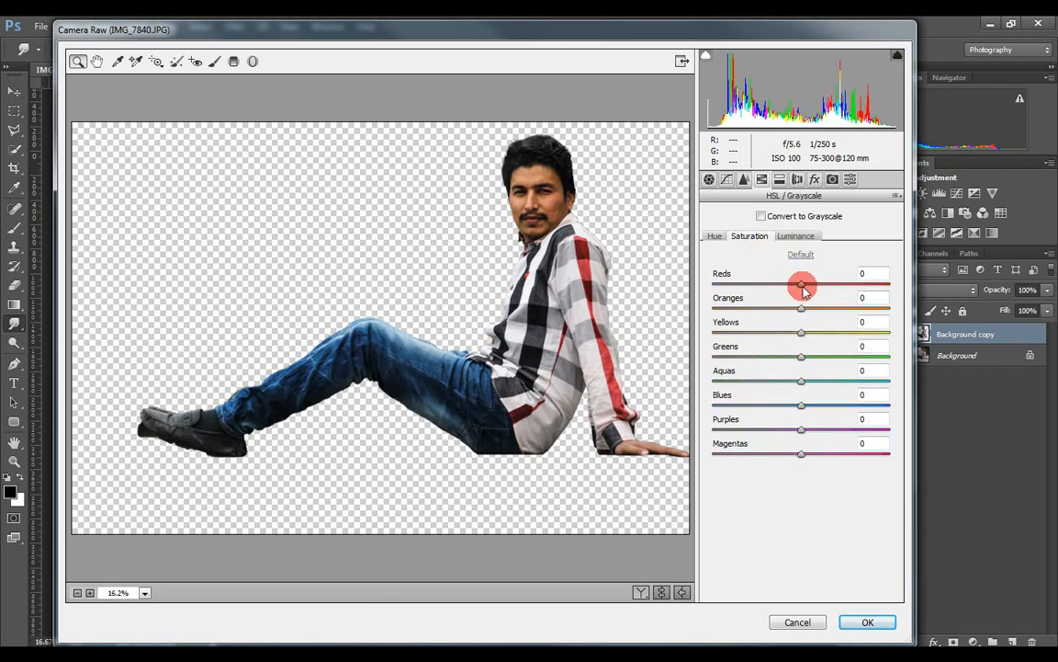
{"action": "left_click_drag", "start_coordinate": [802, 284], "coordinate": [825, 307]}
{"action": "mouse_move", "coordinate": [800, 386]}
{"action": "left_mouse_down"}
{"action": "mouse_move", "coordinate": [723, 384]}
{"action": "mouse_move", "coordinate": [796, 387]}
{"action": "left_mouse_up"}
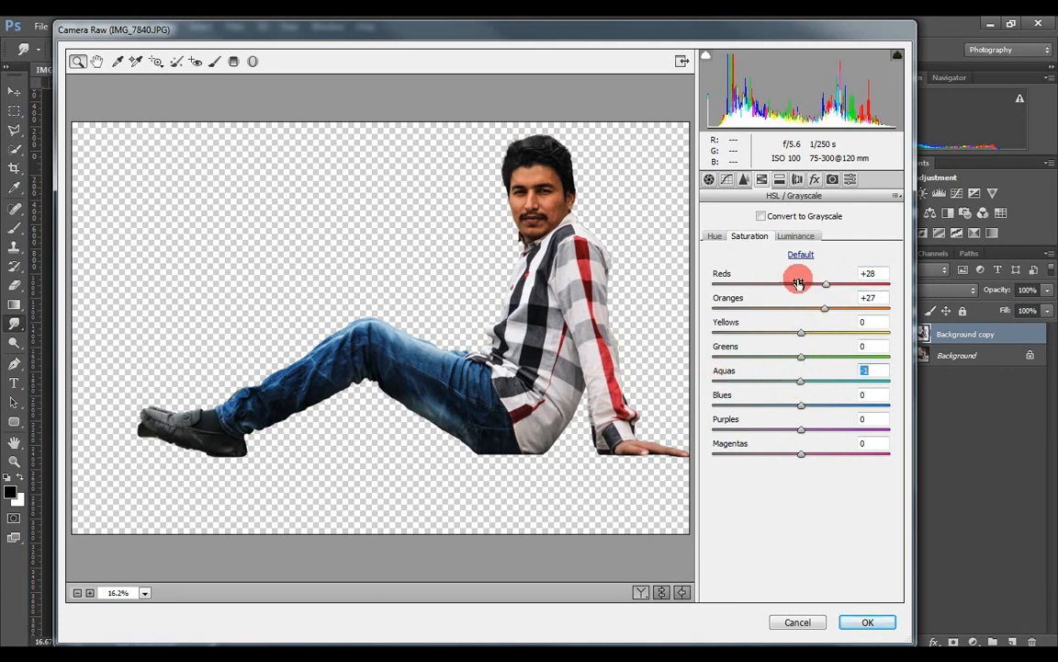
- Adjust the luminance of the individual colour ranges, including the reds, and apply the Camera Raw filter
{"action": "left_click", "coordinate": [795, 236]}
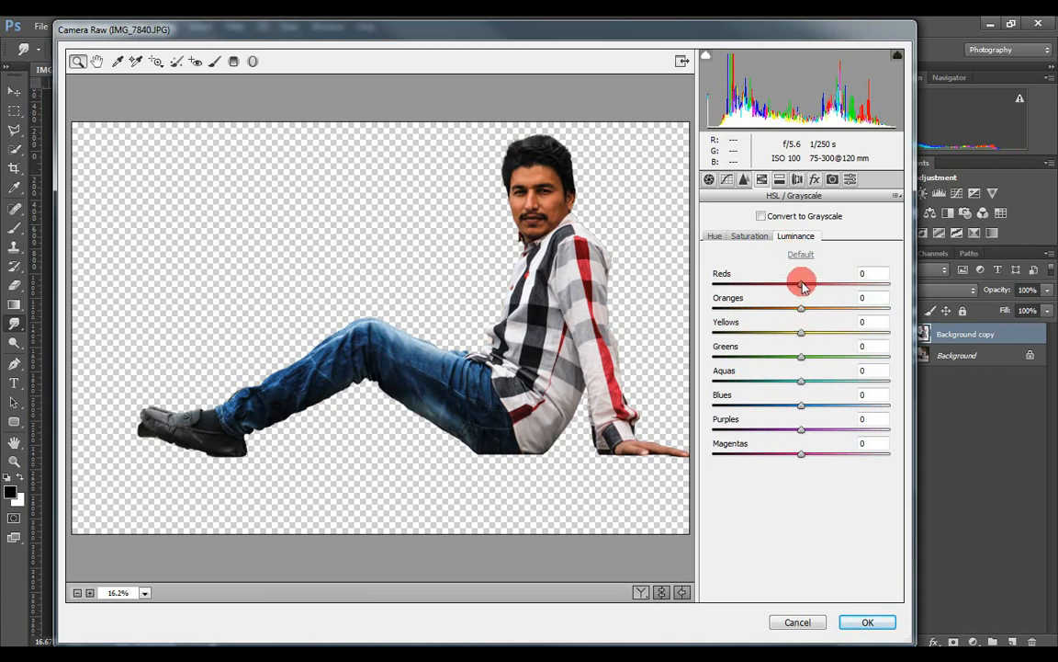
{"action": "left_click_drag", "start_coordinate": [802, 286], "coordinate": [821, 332]}
{"action": "left_click_drag", "start_coordinate": [802, 357], "coordinate": [806, 387]}
{"action": "left_click", "coordinate": [864, 623]}
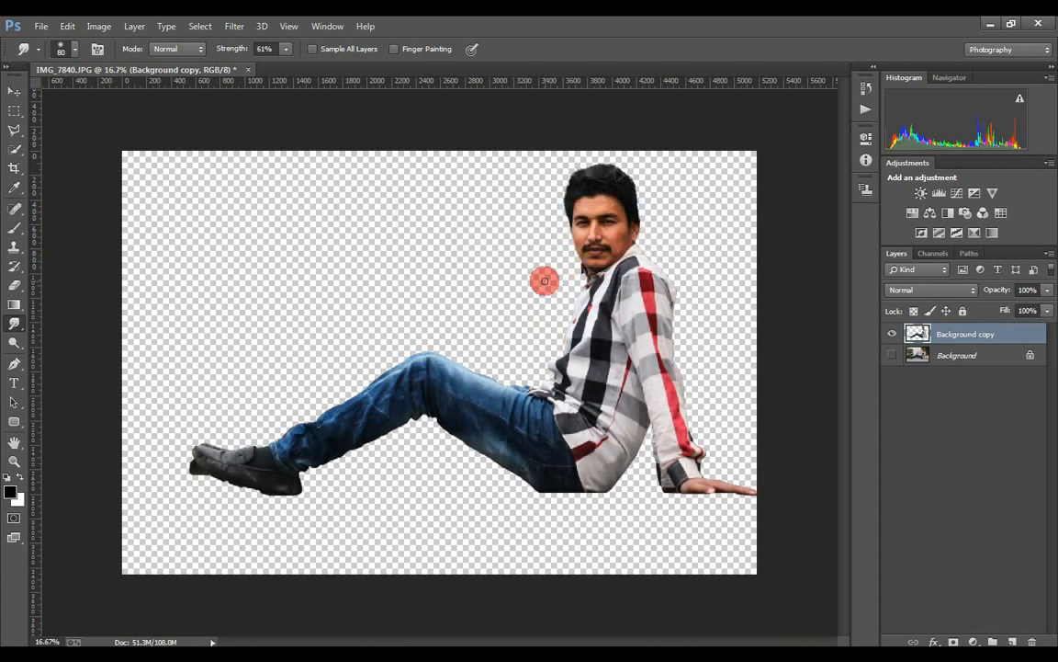
- Run the Camera Raw filter on the man again with Clarity +20, Whites +13 and Shadows +43
{"action": "left_click", "coordinate": [235, 27]}
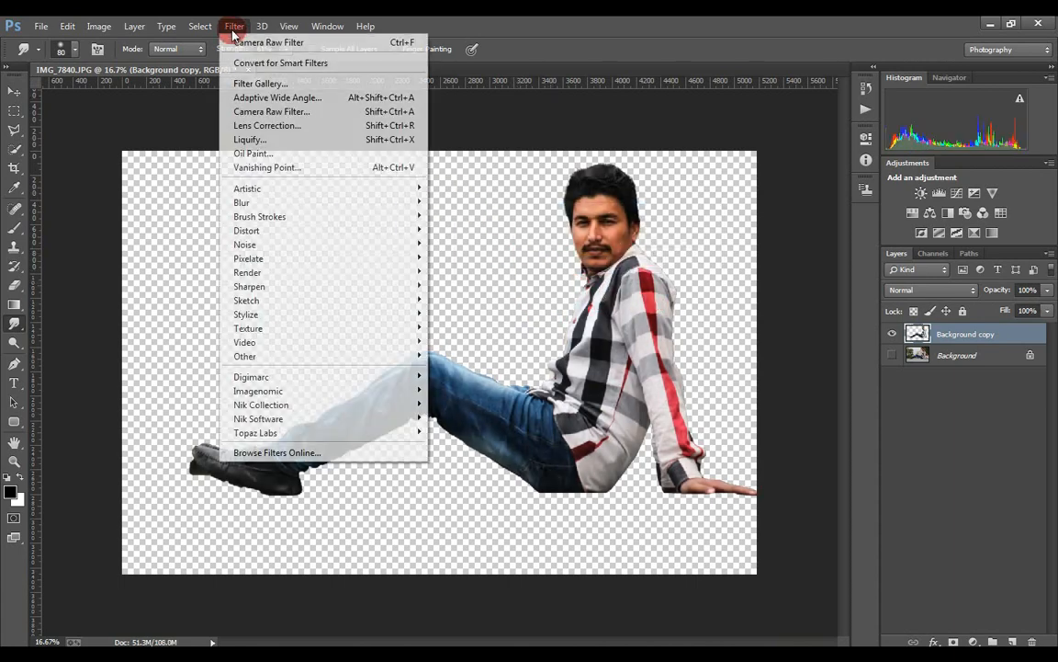
{"action": "left_click", "coordinate": [273, 111]}
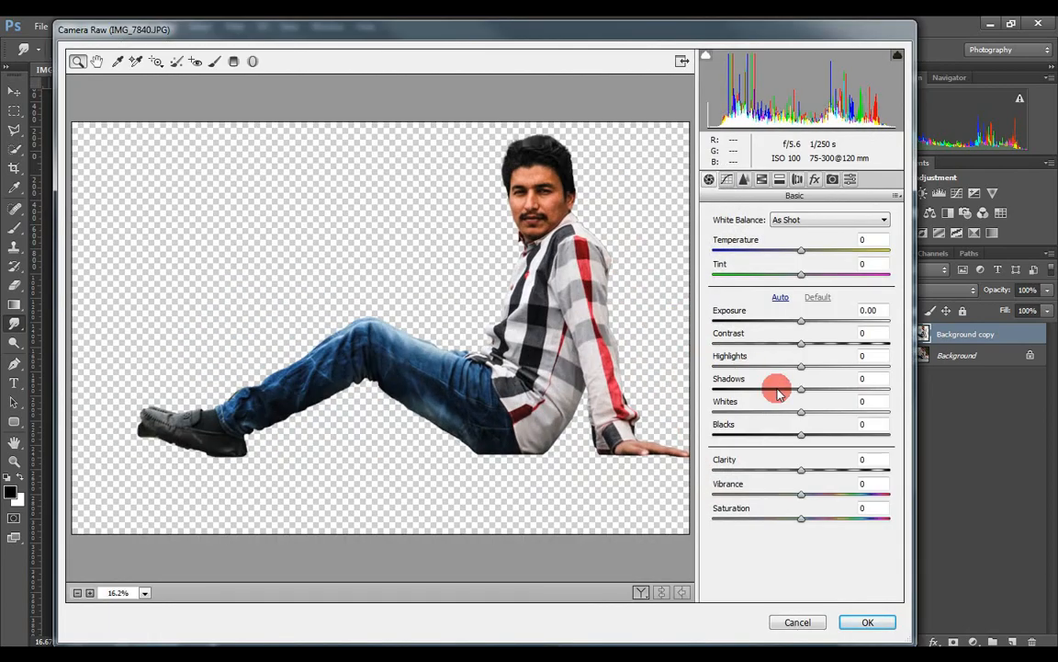
{"action": "left_click_drag", "start_coordinate": [807, 472], "coordinate": [818, 470]}
{"action": "left_click_drag", "start_coordinate": [807, 416], "coordinate": [838, 390]}
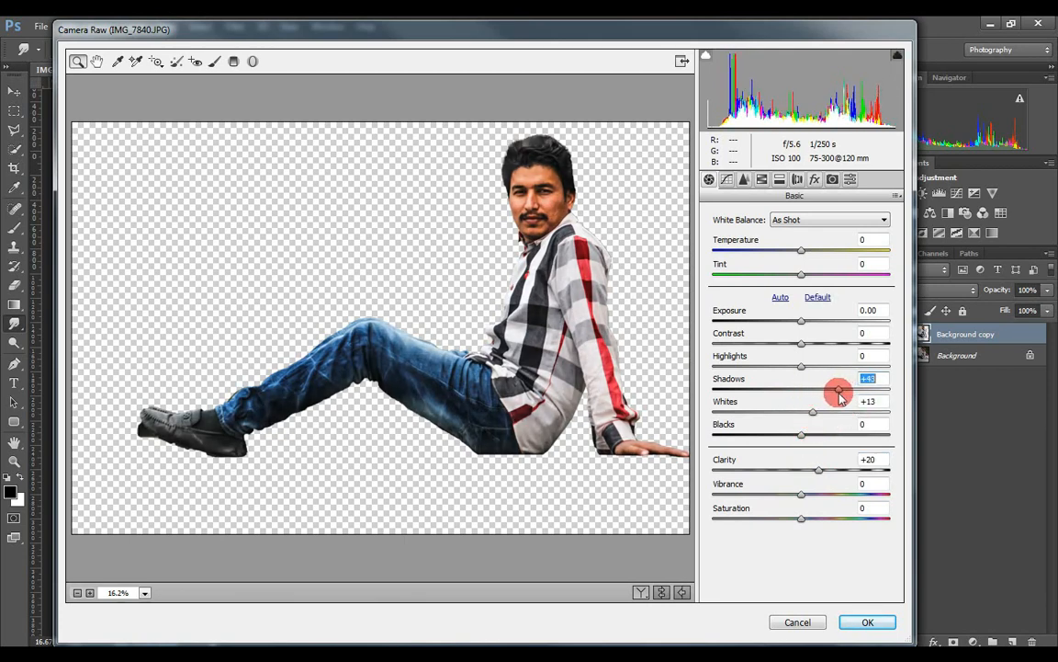
{"action": "left_click", "coordinate": [866, 621]}
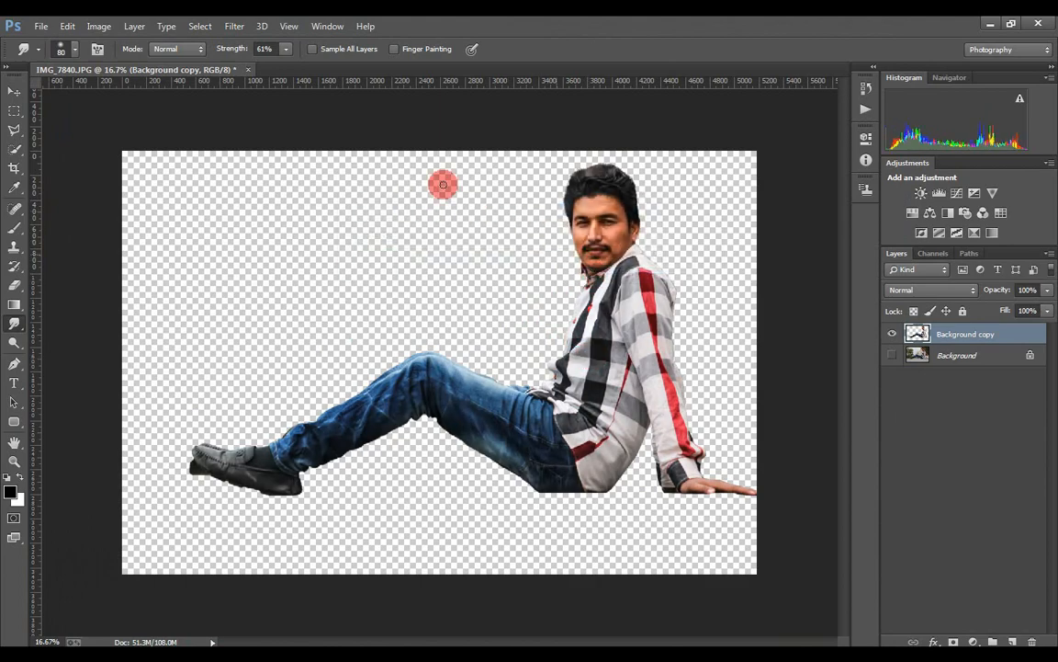
- Open the tunnel picture SH CREATION (775) and place it in the IMG_7840 document as a new full-width layer
{"action": "left_click", "coordinate": [40, 25]}
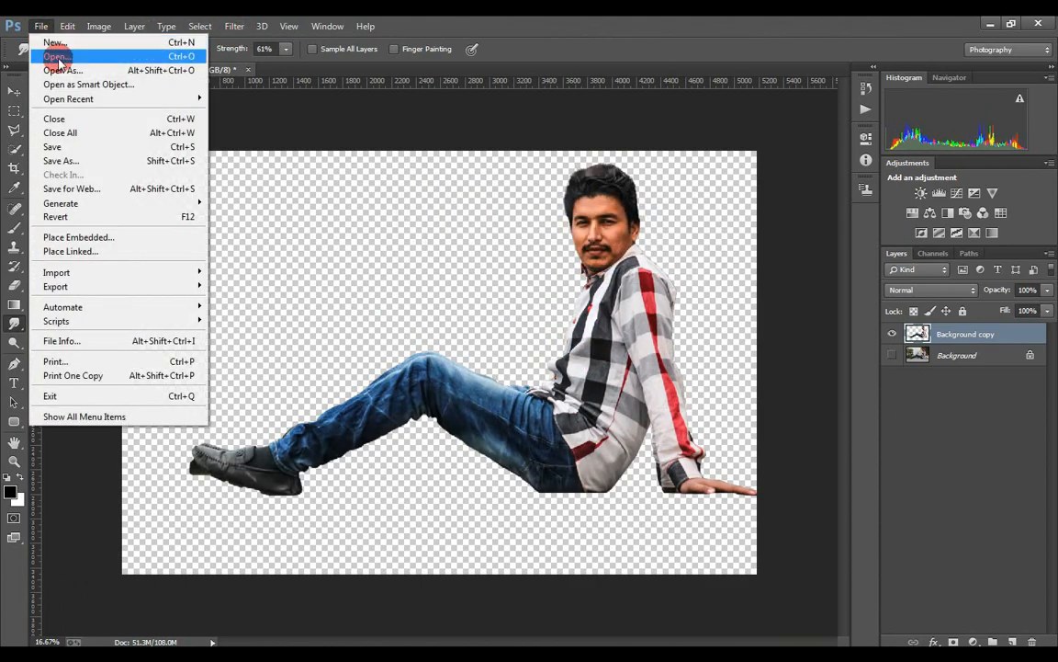
{"action": "left_click", "coordinate": [57, 59]}
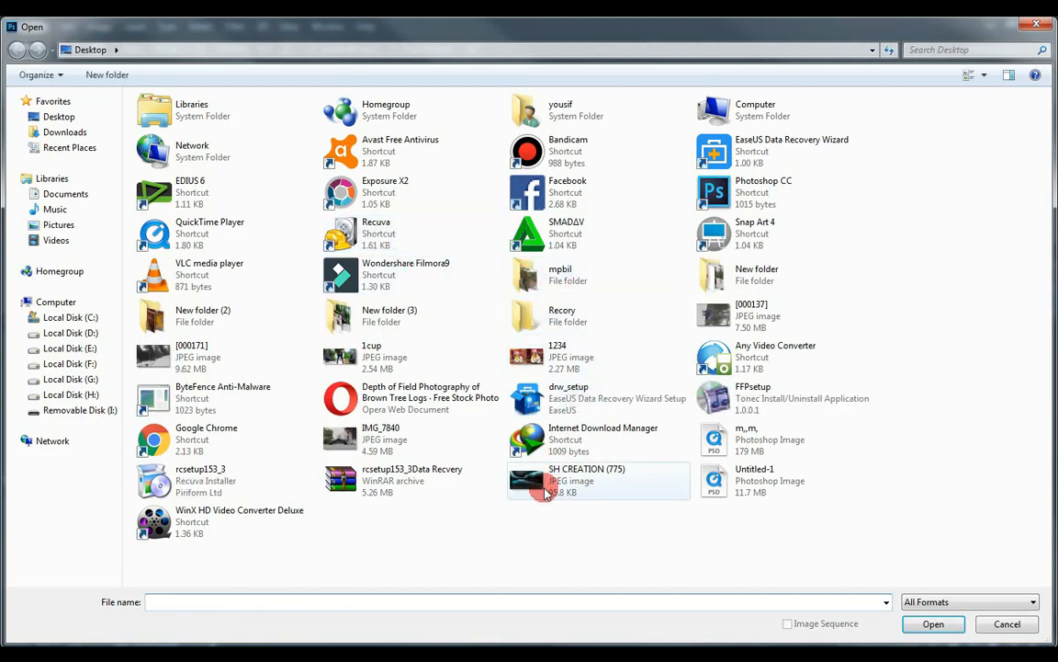
{"action": "double_click", "coordinate": [546, 493]}
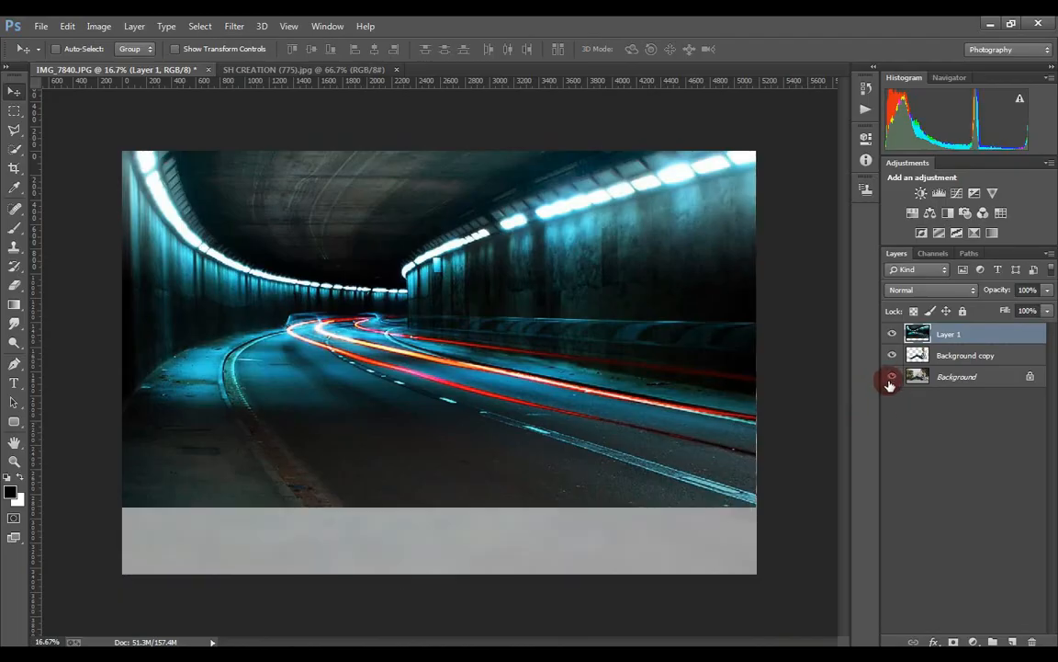
- Convert the locked Background into a normal layer named Layer 0 and move the tunnel layer beneath all other layers
{"action": "left_click_drag", "start_coordinate": [928, 335], "coordinate": [945, 400]}
{"action": "left_click", "coordinate": [896, 357]}
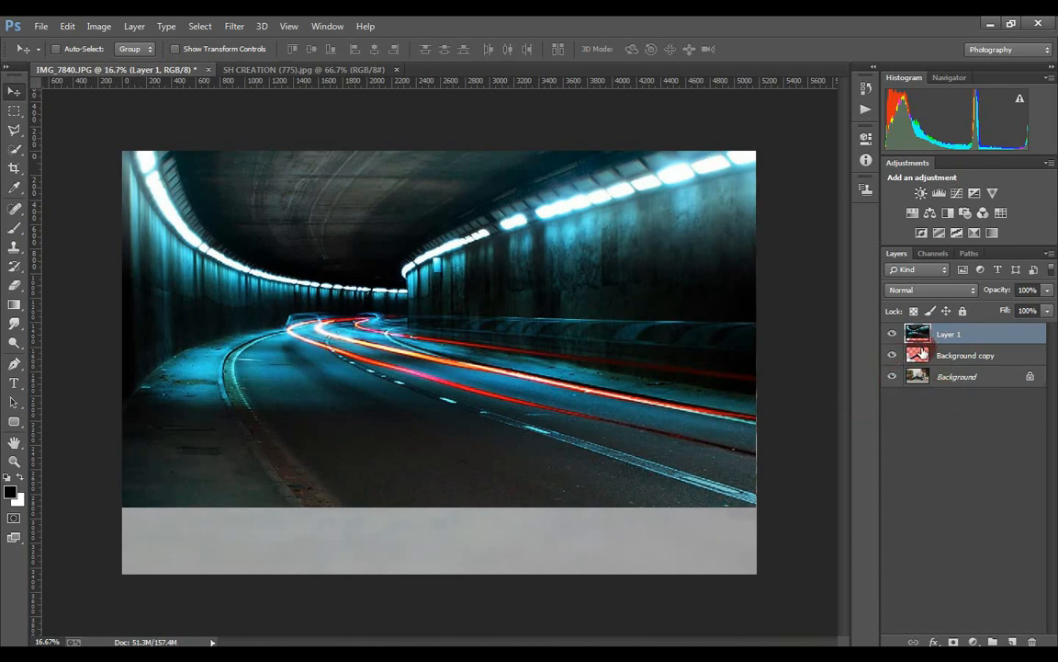
{"action": "double_click", "coordinate": [946, 374]}
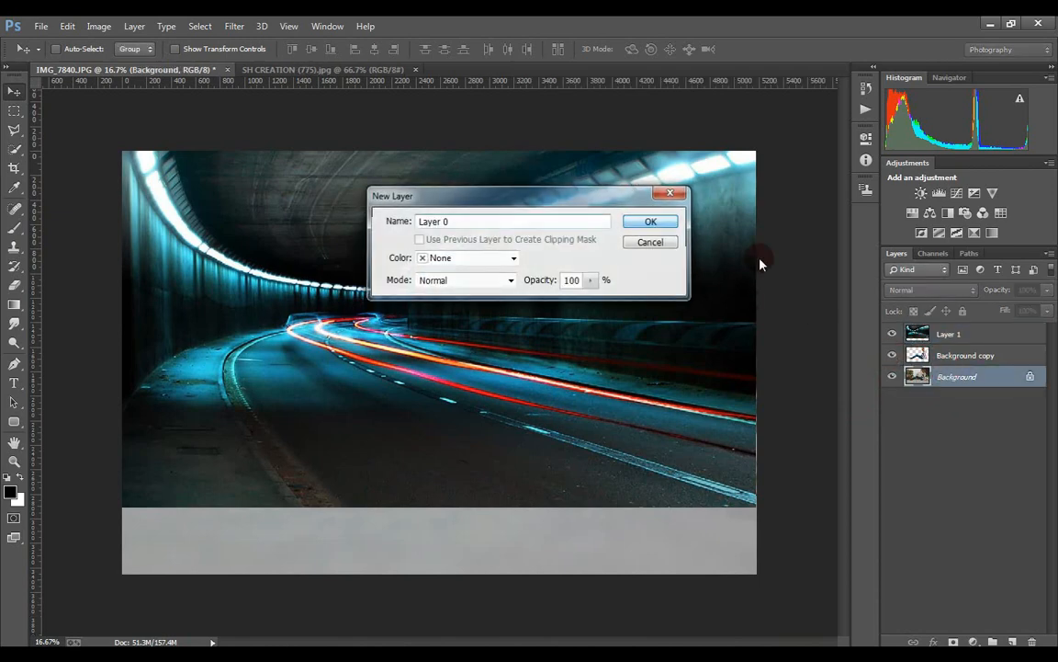
{"action": "key", "text": "Return"}
{"action": "left_click_drag", "start_coordinate": [950, 342], "coordinate": [952, 407]}
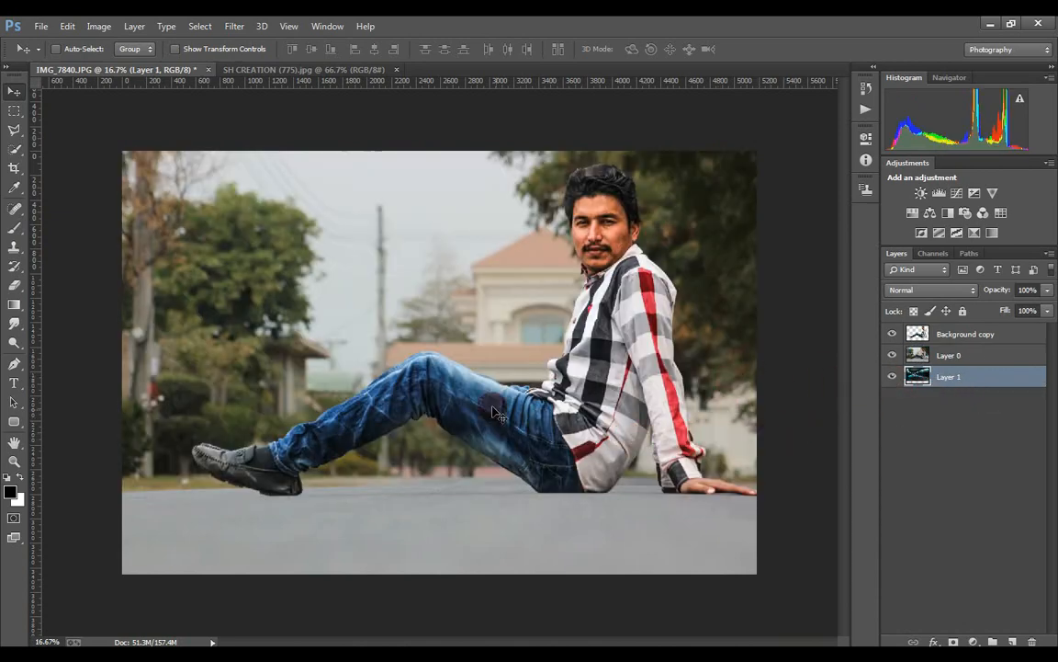
- Examine the edge of the cut-out man around the bent knee up close
{"action": "left_click_drag", "start_coordinate": [368, 332], "coordinate": [485, 426]}
{"action": "right_click", "coordinate": [444, 365]}
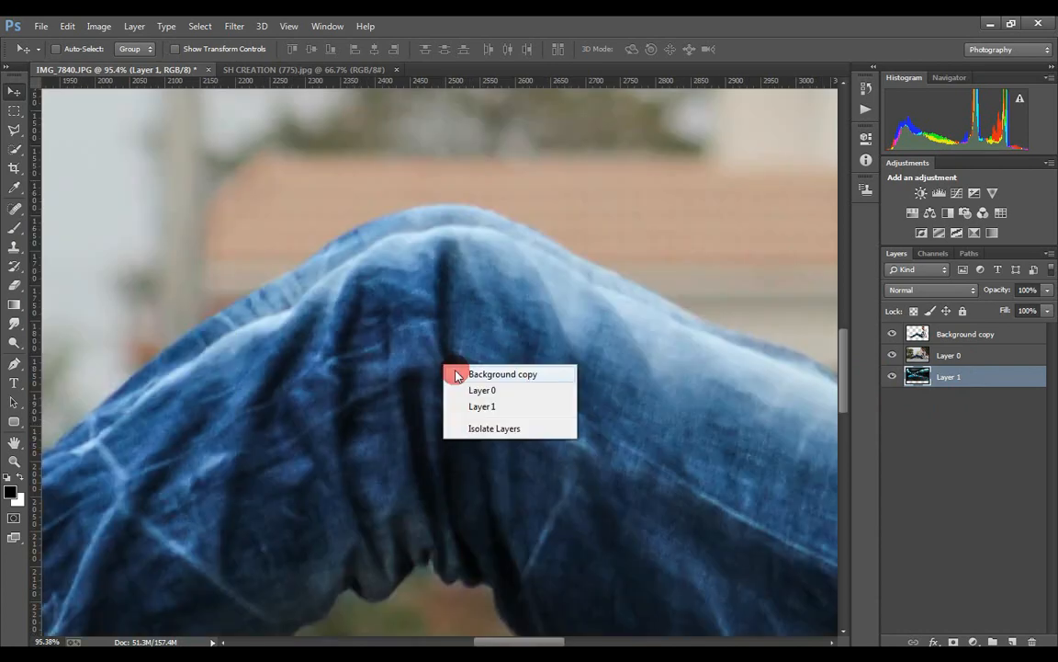
{"action": "left_click", "coordinate": [456, 374]}
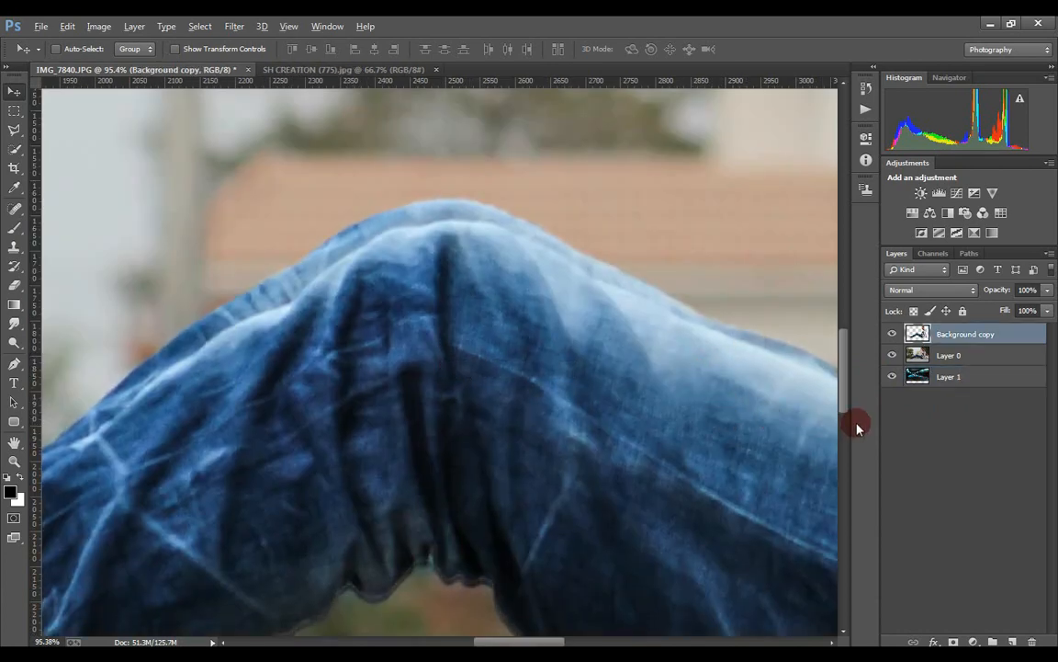
{"action": "left_click", "coordinate": [915, 376]}
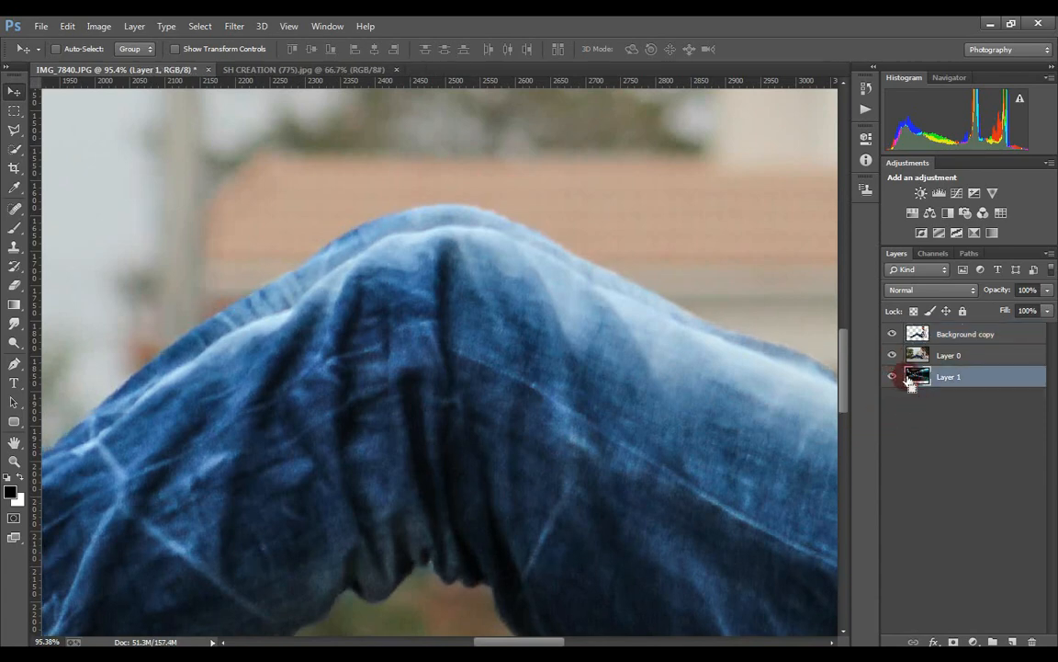
{"action": "key", "text": "ctrl+minus"}
{"action": "key", "text": "ctrl+minus"}
{"action": "key", "text": "ctrl+minus"}
{"action": "key", "text": "ctrl+minus"}
{"action": "key", "text": "ctrl+minus"}
{"action": "key", "text": "ctrl+minus"}
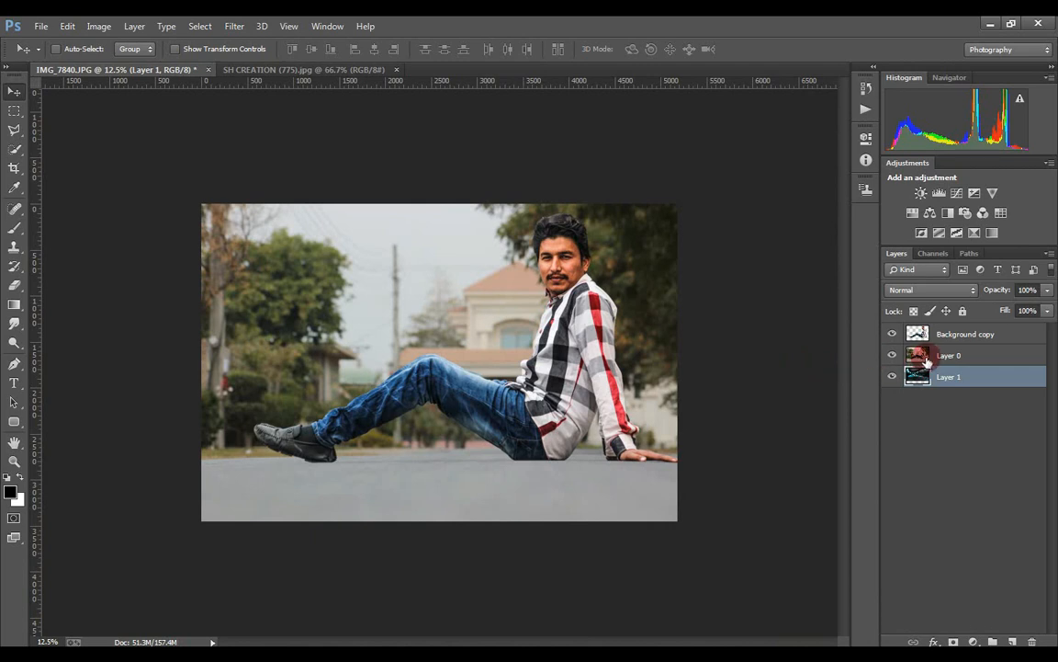
- Delete the scenery above the road from Layer 0 with full-width rectangular selections, reaching down to just above the shoes' soles
{"action": "left_click", "coordinate": [926, 361]}
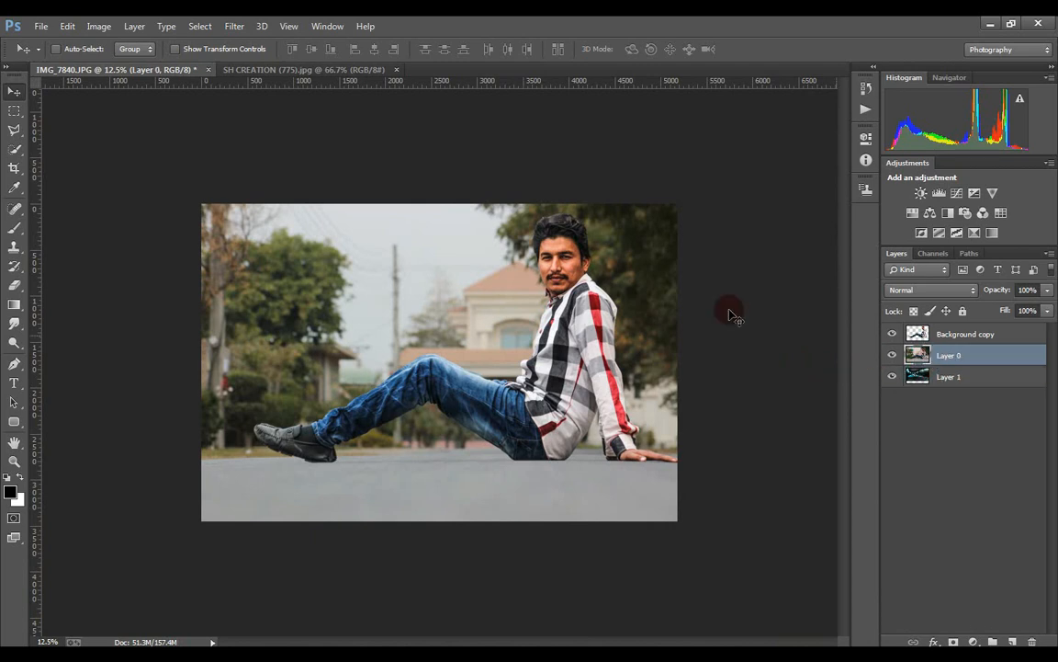
{"action": "right_click", "coordinate": [13, 109]}
{"action": "left_click", "coordinate": [55, 107]}
{"action": "left_click_drag", "start_coordinate": [204, 204], "coordinate": [738, 384]}
{"action": "key", "text": "Delete"}
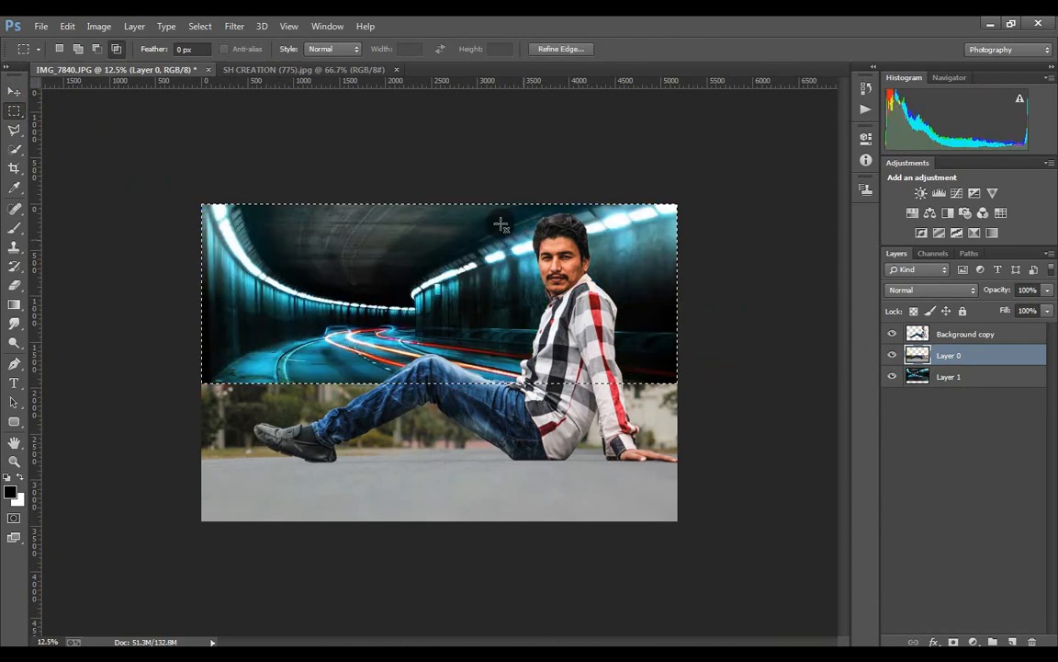
{"action": "key", "text": "ctrl+d"}
{"action": "left_click_drag", "start_coordinate": [159, 160], "coordinate": [760, 444]}
{"action": "key", "text": "Delete"}
{"action": "key", "text": "ctrl+d"}
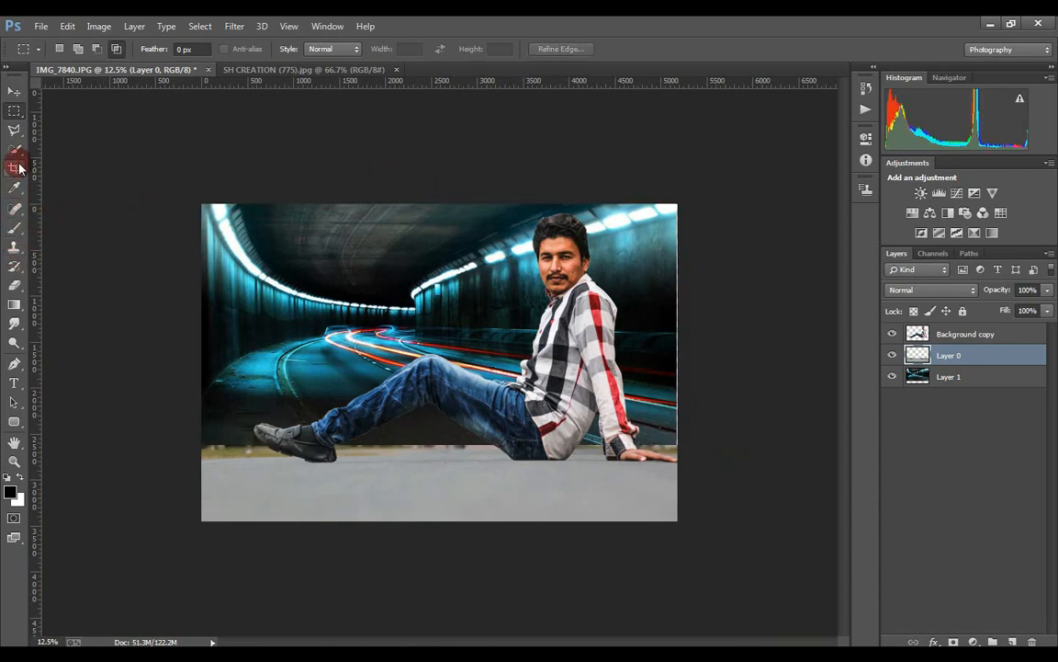
{"action": "key", "text": "ctrl+z"}
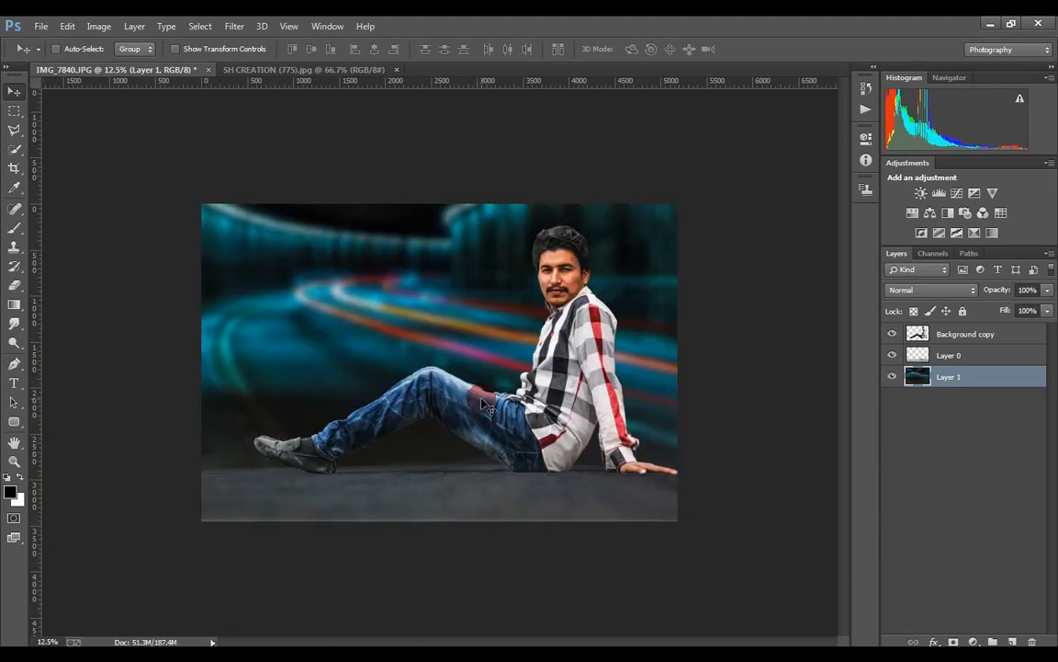
- Delete the blurred tunnel layer from the IMG_7840 document
{"action": "left_click", "coordinate": [149, 50]}
{"action": "left_click_drag", "start_coordinate": [947, 380], "coordinate": [1032, 642]}
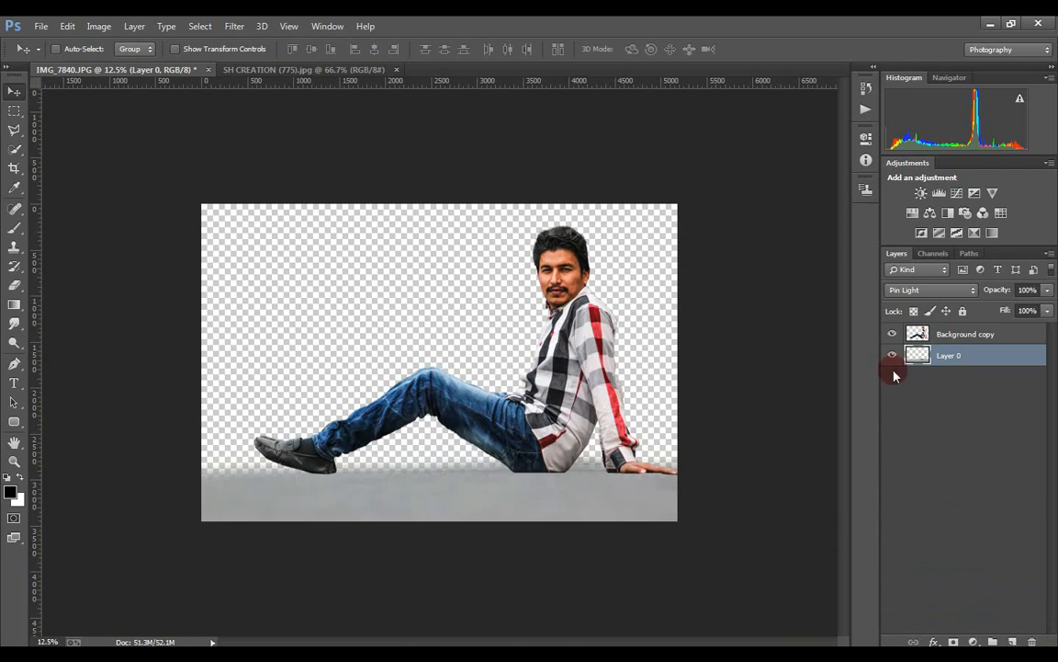
- Open the bridge picture SH CREATION (7) as a docked document and close SH CREATION (775)
{"action": "left_click", "coordinate": [41, 26]}
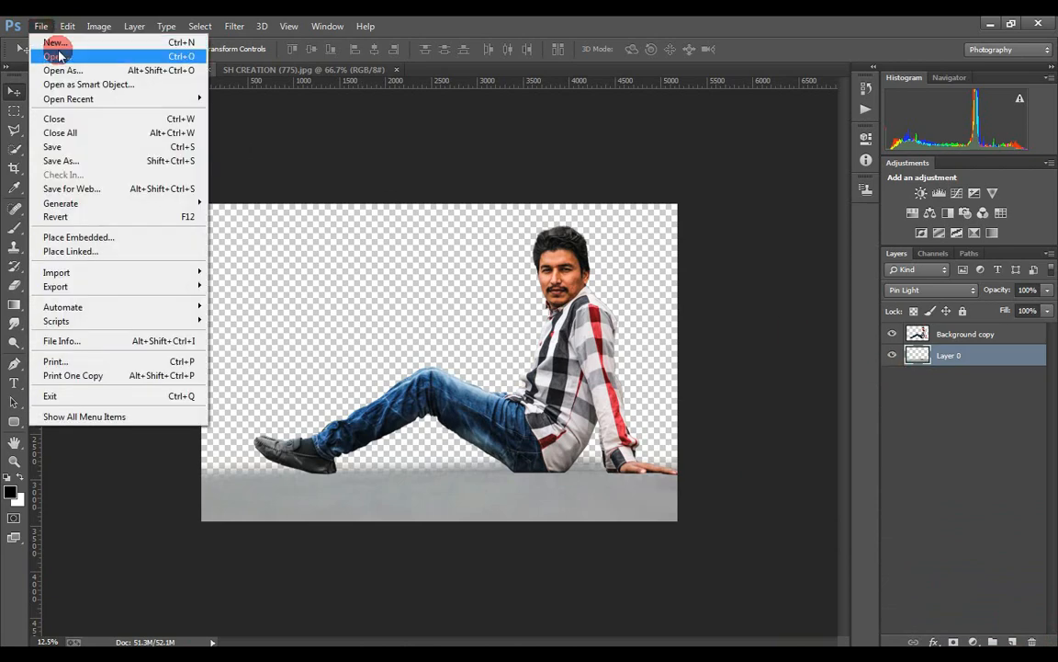
{"action": "left_click", "coordinate": [52, 64]}
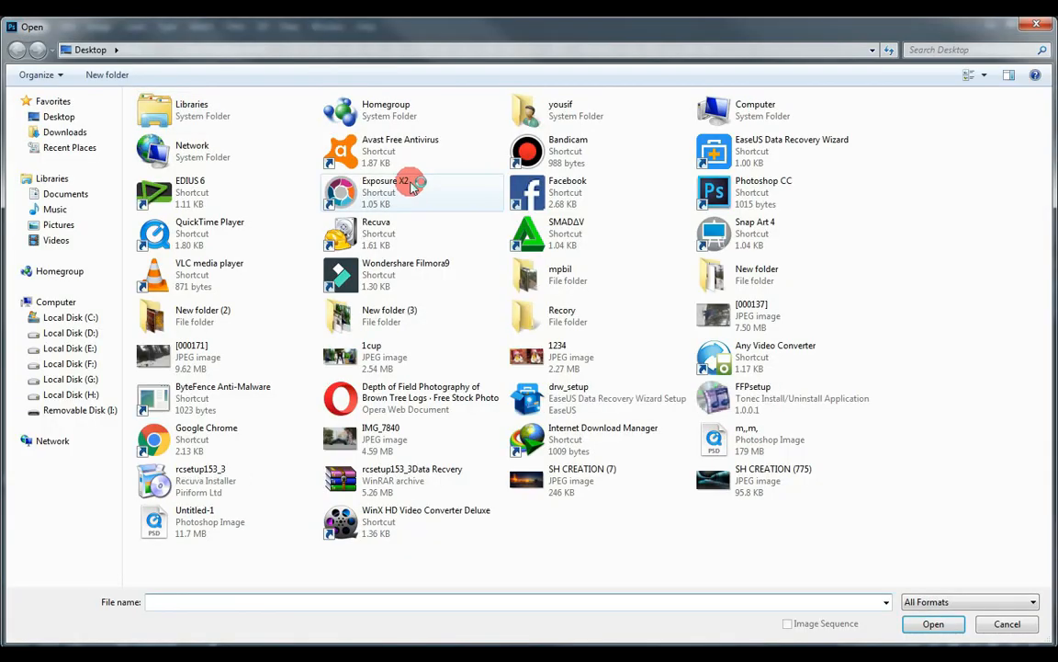
{"action": "left_click", "coordinate": [528, 469]}
{"action": "left_click", "coordinate": [933, 623]}
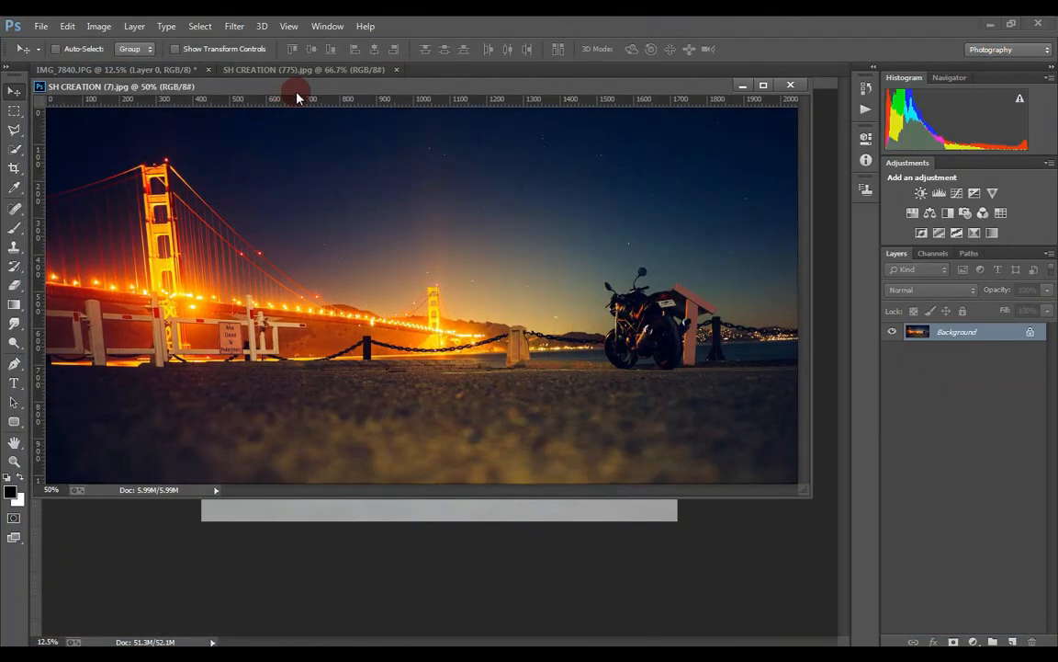
{"action": "left_click_drag", "start_coordinate": [297, 91], "coordinate": [401, 77]}
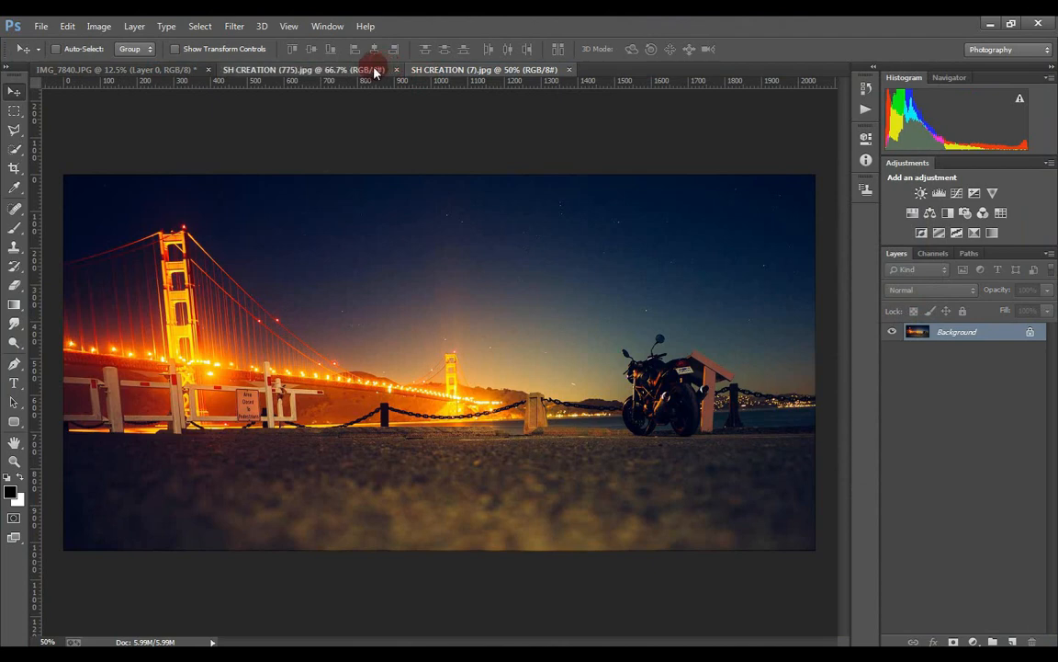
{"action": "left_click", "coordinate": [396, 70]}
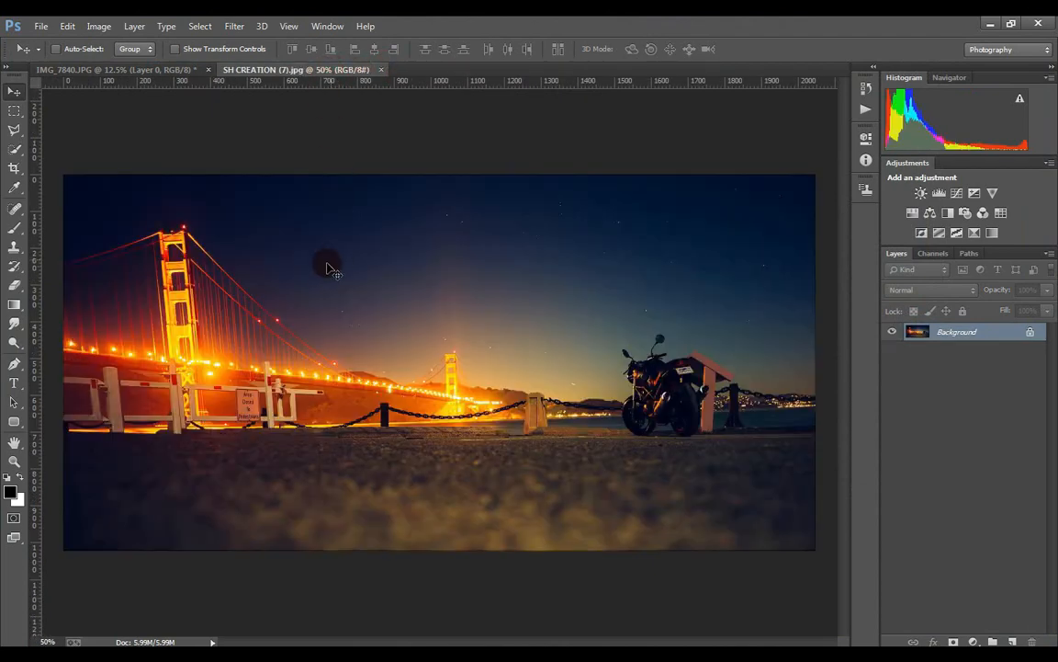
- Bring the bridge picture into IMG_7840 behind the man, scale it to about 335% and position it to cover the upper canvas
{"action": "left_click_drag", "start_coordinate": [331, 268], "coordinate": [278, 245]}
{"action": "key", "text": "ctrl+t"}
{"action": "left_click_drag", "start_coordinate": [384, 303], "coordinate": [777, 629]}
{"action": "left_click_drag", "start_coordinate": [547, 412], "coordinate": [544, 426]}
{"action": "key", "text": "Return"}
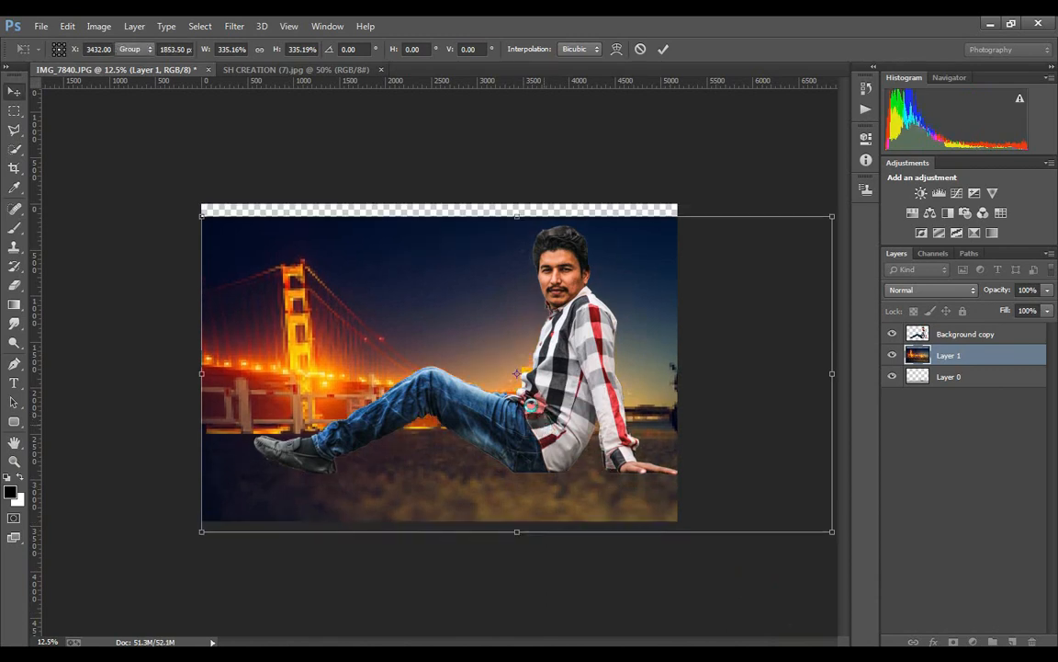
{"action": "left_click_drag", "start_coordinate": [508, 371], "coordinate": [485, 354]}
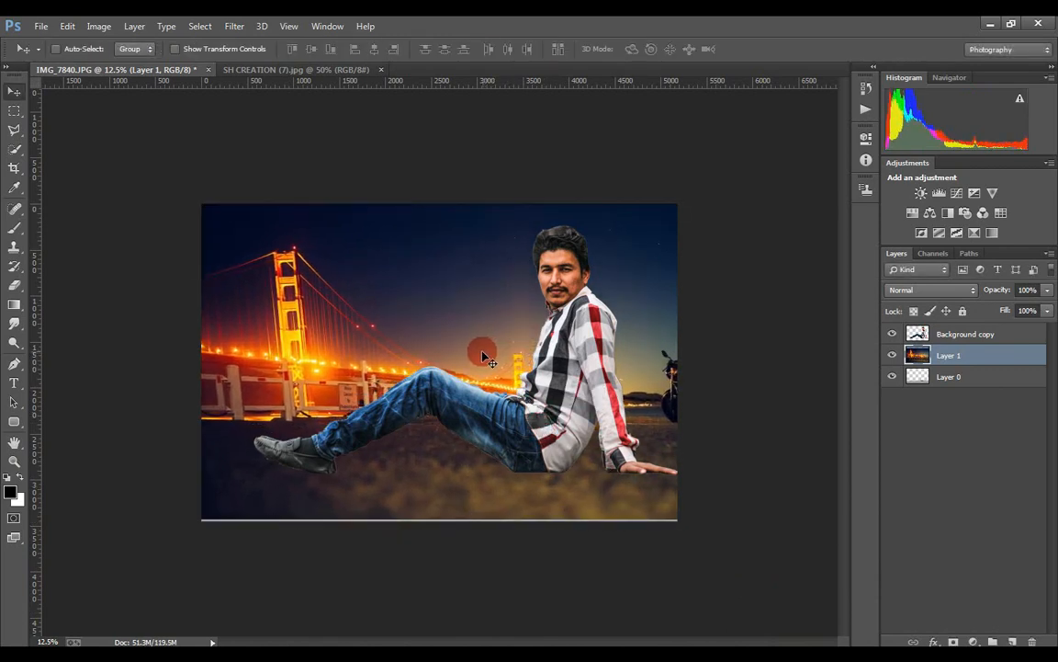
- Place the bridge picture's layer below Layer 0 and shift it down so the fence meets the road
{"action": "left_click_drag", "start_coordinate": [925, 360], "coordinate": [936, 402]}
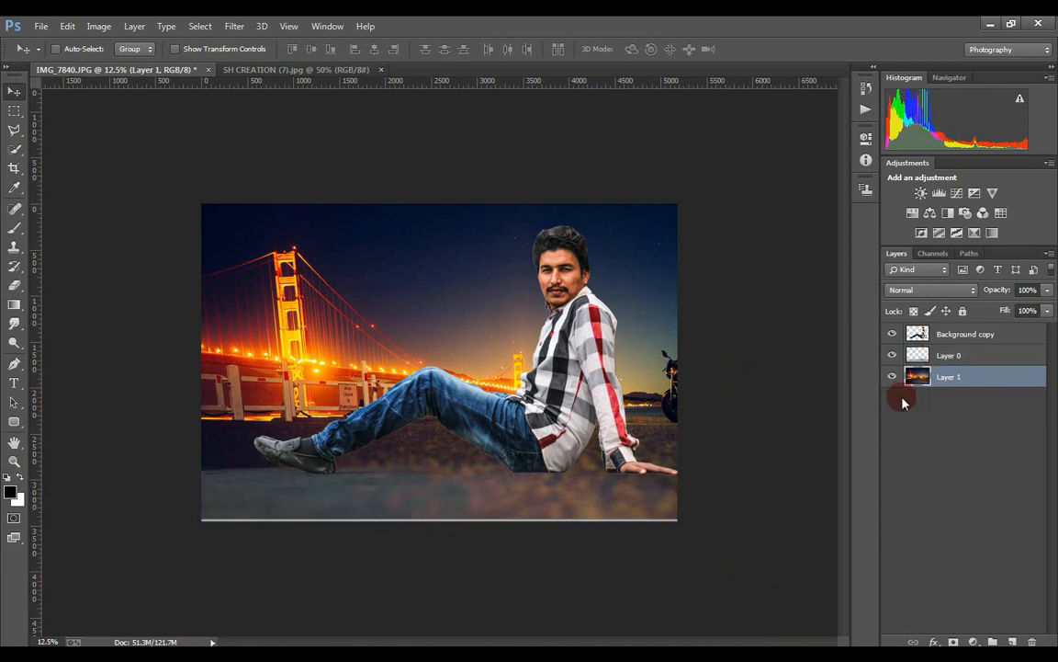
{"action": "right_click", "coordinate": [662, 411]}
{"action": "left_click", "coordinate": [669, 415]}
{"action": "right_click", "coordinate": [666, 418]}
{"action": "left_click", "coordinate": [669, 428]}
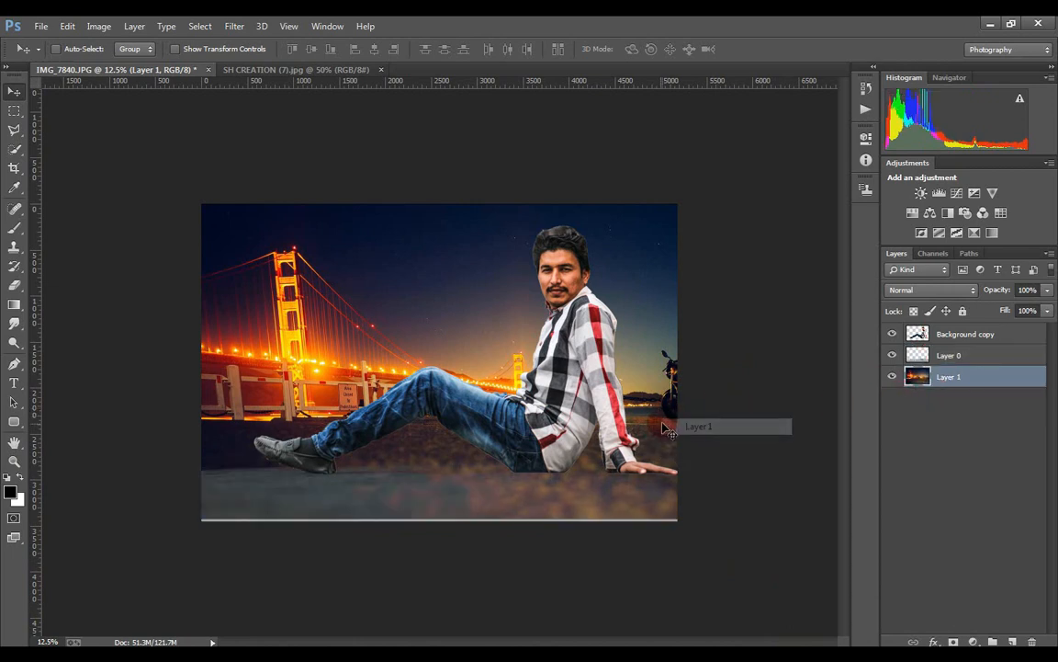
{"action": "mouse_move", "coordinate": [663, 419]}
{"action": "left_mouse_down"}
{"action": "mouse_move", "coordinate": [662, 403]}
{"action": "mouse_move", "coordinate": [662, 440]}
{"action": "left_mouse_up"}
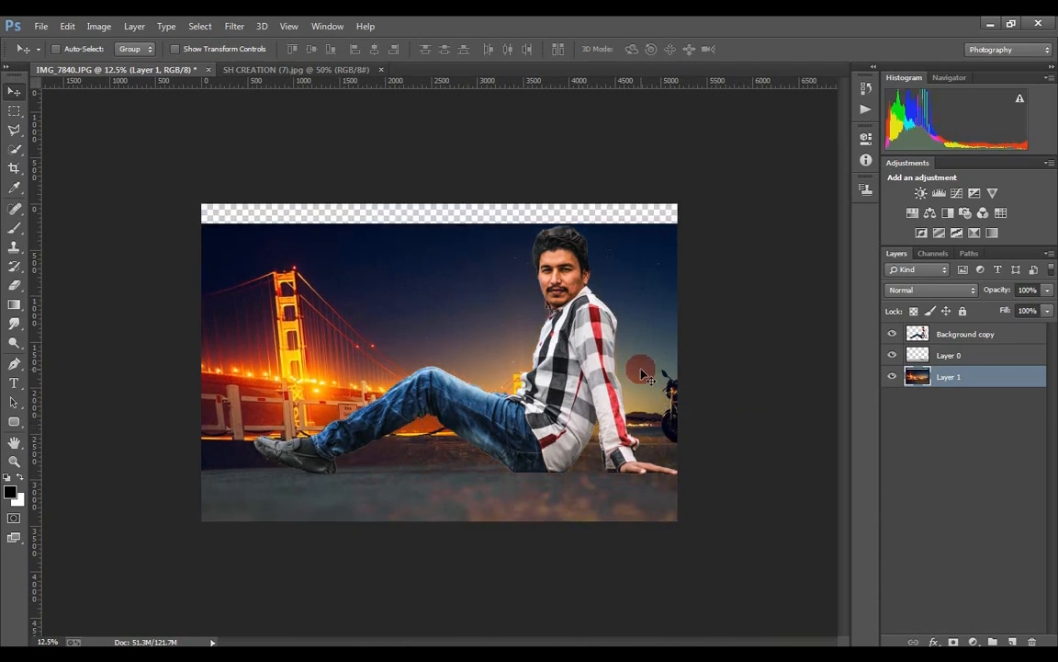
- Scale the bridge picture to about 125% and move it down until its upper edge meets the canvas edge
{"action": "key", "text": "ctrl+t"}
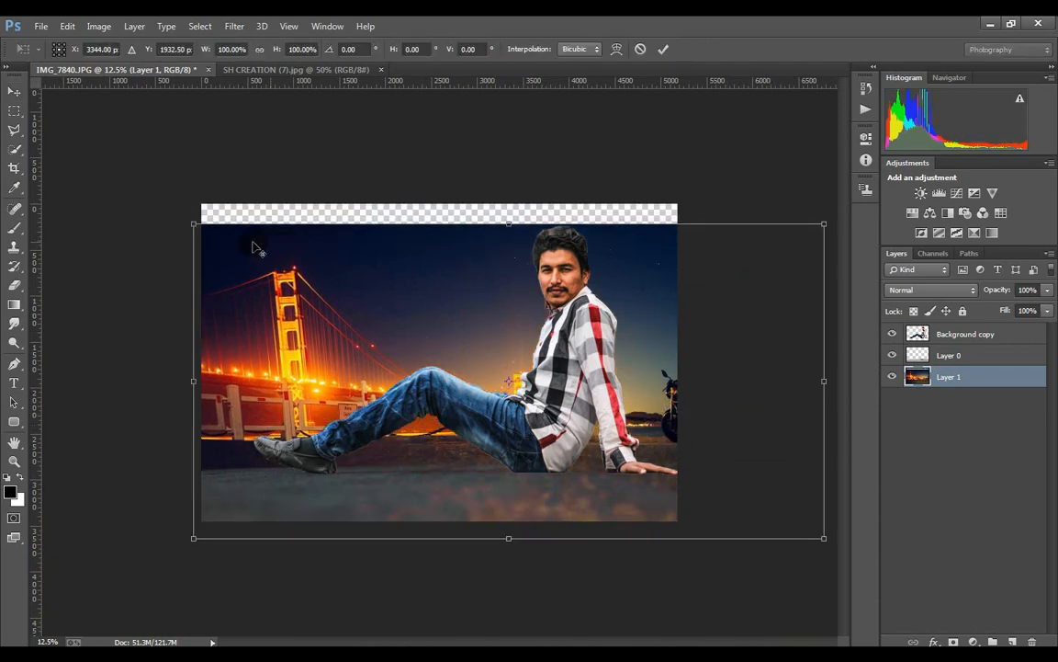
{"action": "left_click_drag", "start_coordinate": [188, 224], "coordinate": [113, 184]}
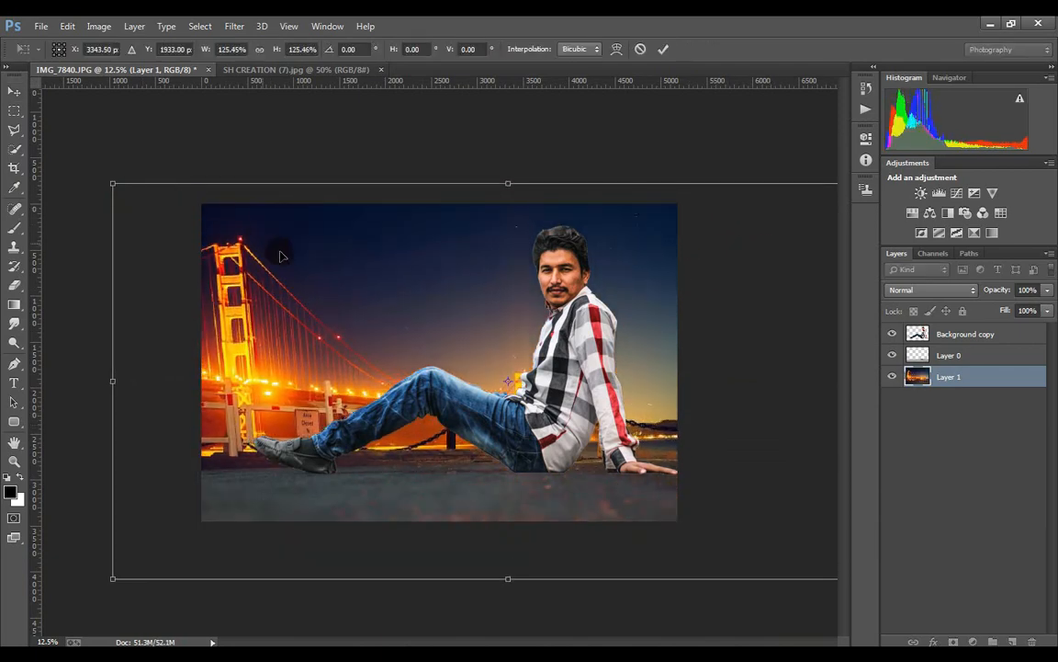
{"action": "left_click_drag", "start_coordinate": [315, 270], "coordinate": [316, 292]}
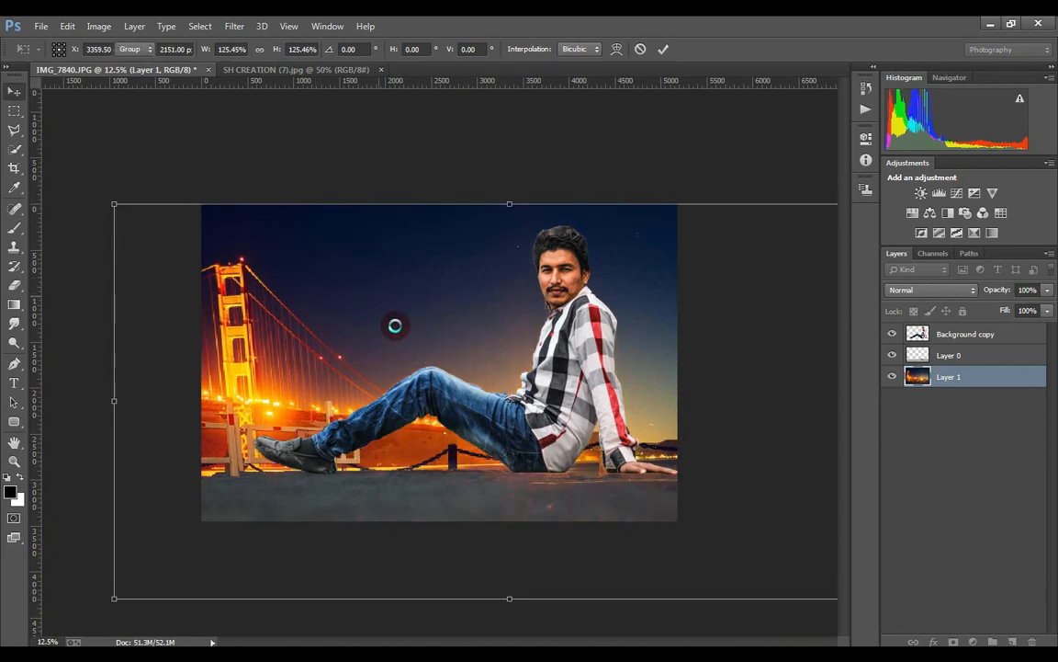
{"action": "key", "text": "Return"}
- Reposition Layer 1 to bring the large bridge tower farther right, above the man's shin, with the fence at the road's edge
{"action": "right_click", "coordinate": [487, 333]}
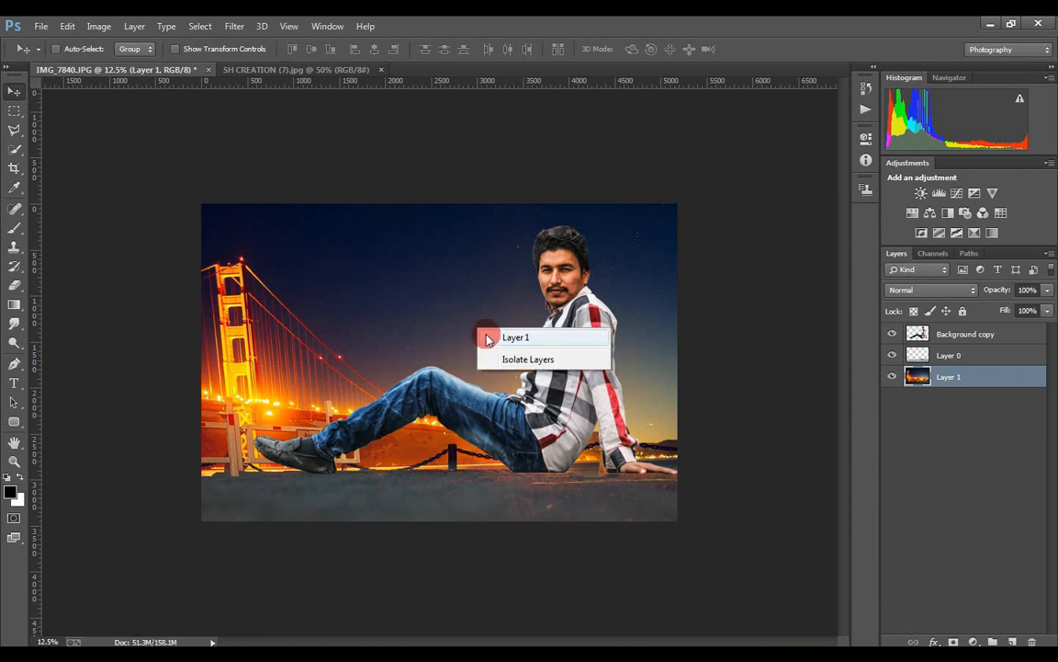
{"action": "left_click", "coordinate": [501, 338]}
{"action": "mouse_move", "coordinate": [489, 326]}
{"action": "left_mouse_down"}
{"action": "mouse_move", "coordinate": [492, 336]}
{"action": "mouse_move", "coordinate": [490, 324]}
{"action": "left_mouse_up"}
{"action": "key", "text": "shift+Up"}
{"action": "key", "text": "shift+Up"}
{"action": "key", "text": "shift+Up"}
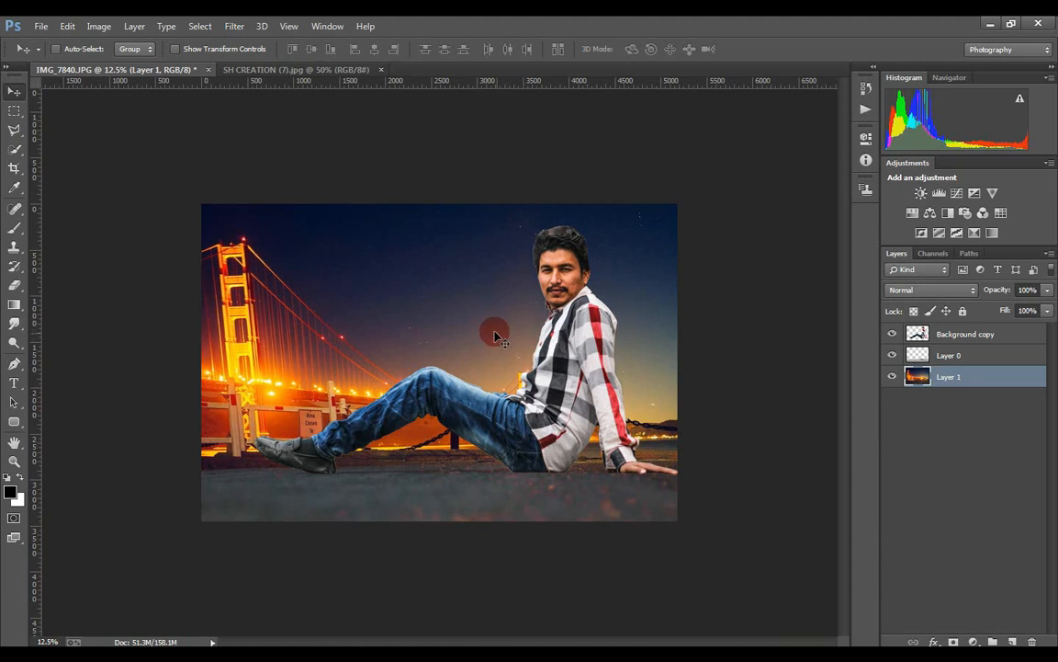
{"action": "key", "text": "shift+Right"}
{"action": "key", "text": "shift+Right"}
{"action": "key", "text": "shift+Right"}
{"action": "key", "text": "shift+Right"}
{"action": "key", "text": "shift+Right"}
{"action": "key", "text": "shift+Right"}
{"action": "key", "text": "shift+Right"}
{"action": "key", "text": "shift+Right"}
{"action": "key", "text": "shift+Right"}
{"action": "key", "text": "shift+Right"}
{"action": "key", "text": "shift+Right"}
{"action": "key", "text": "shift+Right"}
{"action": "left_click_drag", "start_coordinate": [448, 329], "coordinate": [490, 343]}
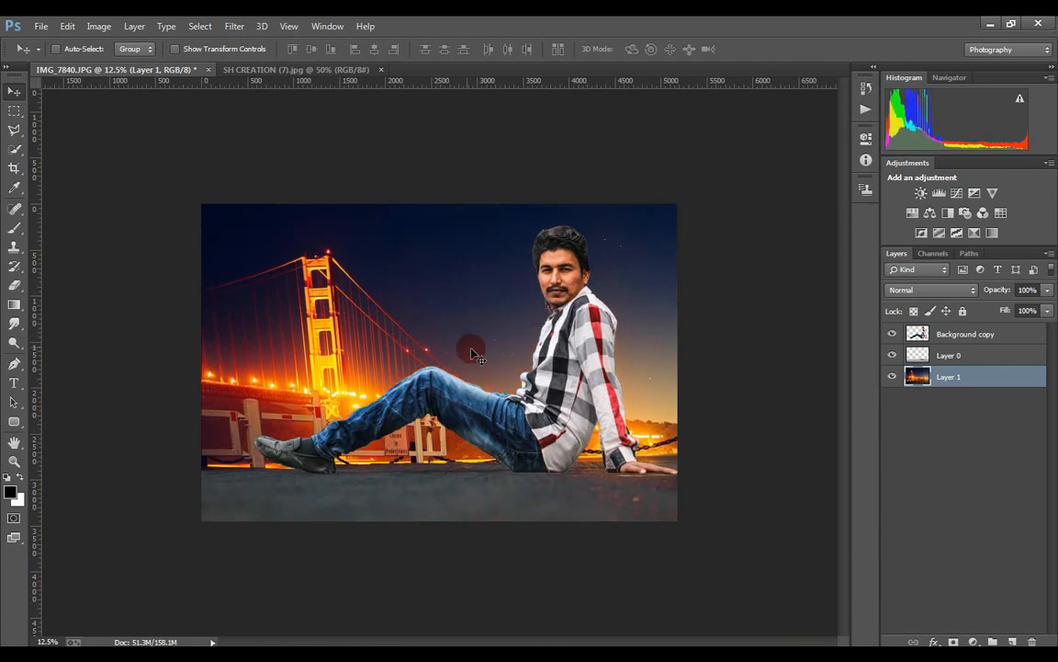
- Shift Layer 1 well to the left so the small distant tower stands just left of the man's raised knee
{"action": "left_click_drag", "start_coordinate": [397, 285], "coordinate": [240, 276]}
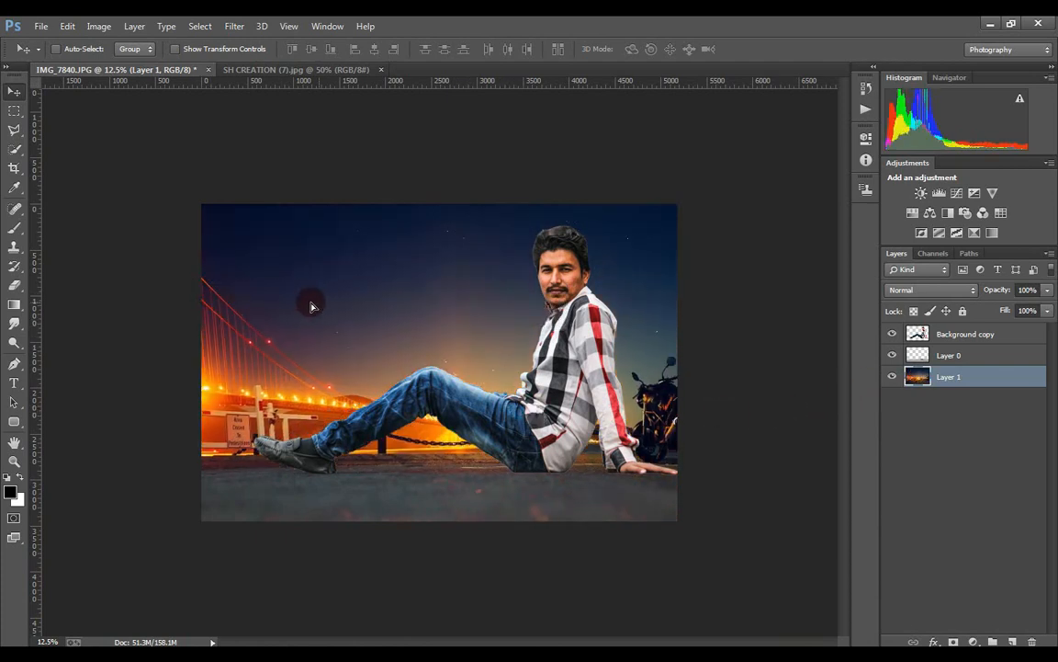
{"action": "left_click_drag", "start_coordinate": [311, 307], "coordinate": [264, 294]}
{"action": "left_click_drag", "start_coordinate": [256, 292], "coordinate": [184, 291]}
{"action": "left_click_drag", "start_coordinate": [332, 320], "coordinate": [283, 307]}
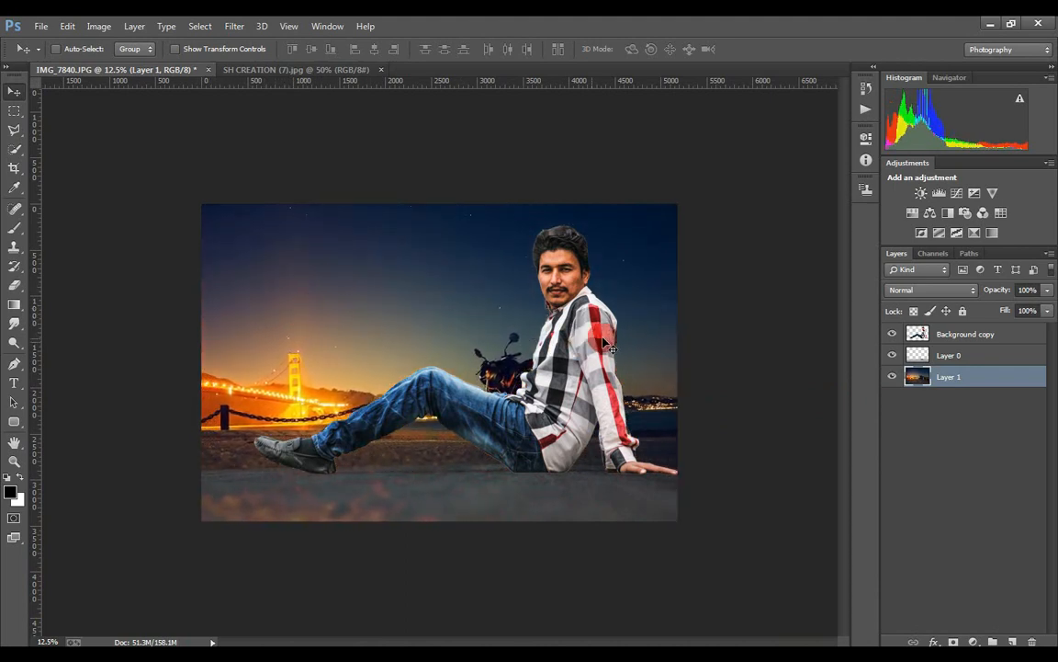
{"action": "left_click_drag", "start_coordinate": [648, 349], "coordinate": [715, 349]}
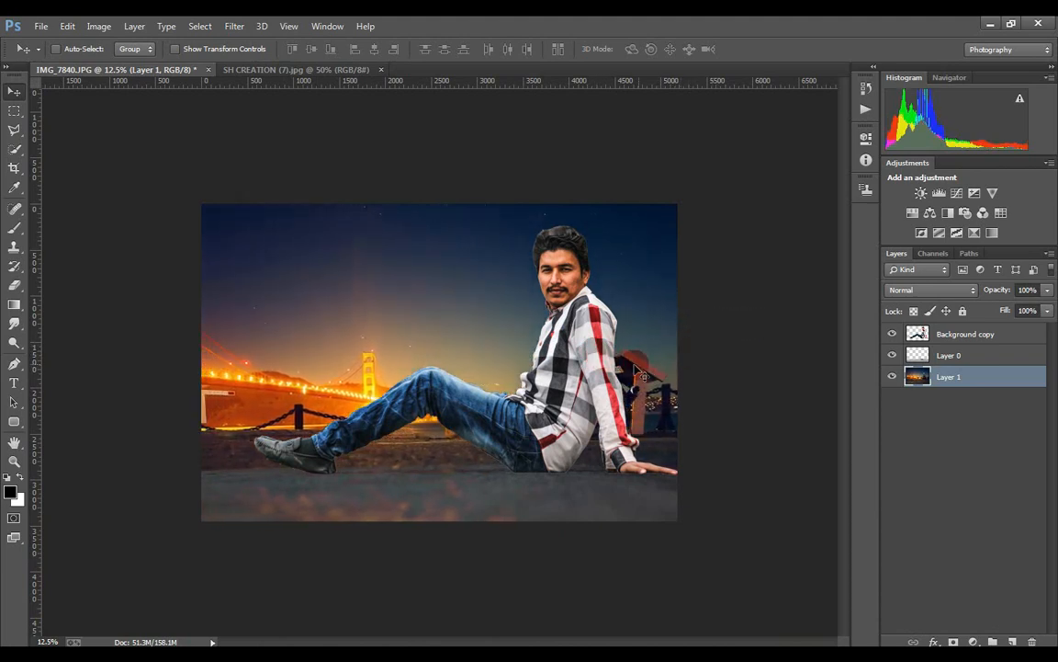
- Try moving the man left to uncover the motorcycle, and try the Pin Light blend mode on the road layer
{"action": "right_click", "coordinate": [600, 377]}
{"action": "left_click", "coordinate": [624, 380]}
{"action": "left_click_drag", "start_coordinate": [587, 392], "coordinate": [429, 402]}
{"action": "left_click", "coordinate": [747, 433]}
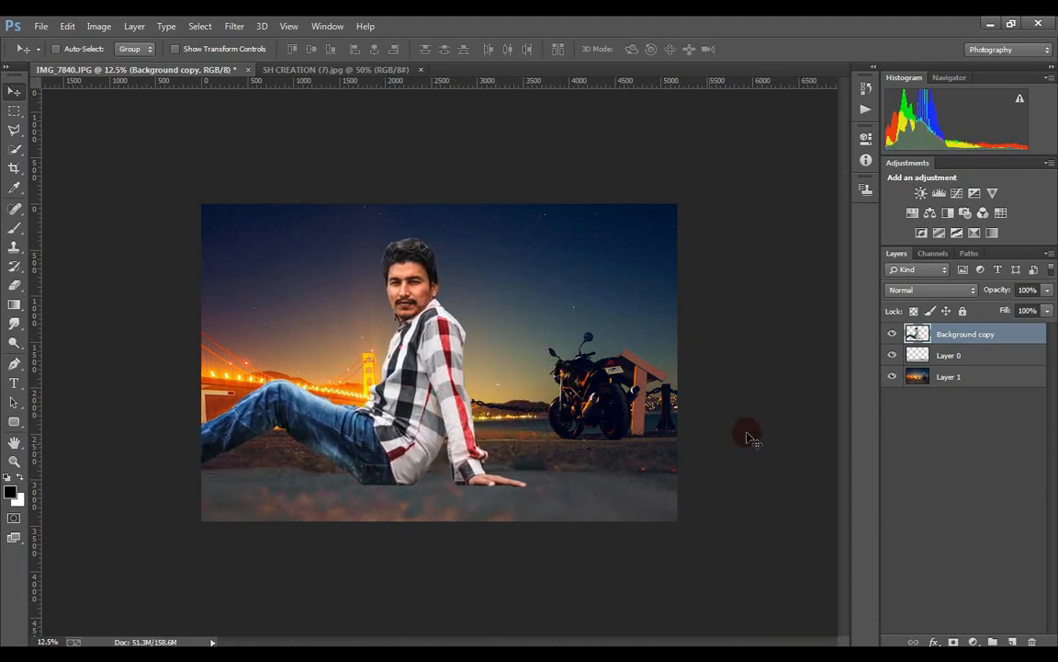
{"action": "left_click", "coordinate": [931, 365]}
{"action": "left_click", "coordinate": [753, 435]}
{"action": "left_click_drag", "start_coordinate": [599, 496], "coordinate": [538, 508]}
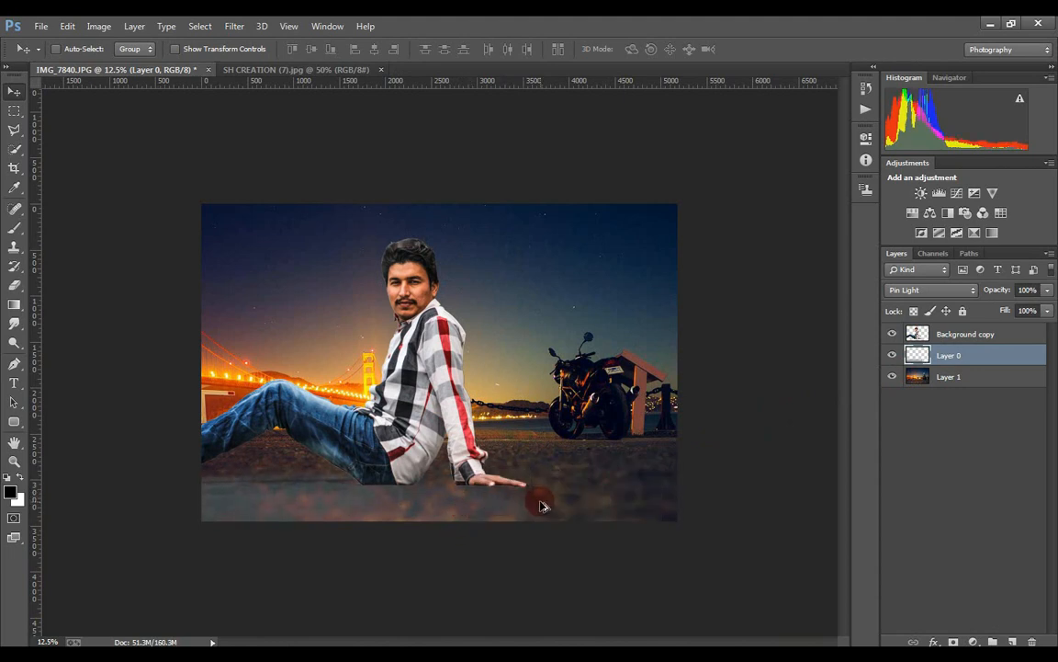
{"action": "key", "text": "alt+]"}
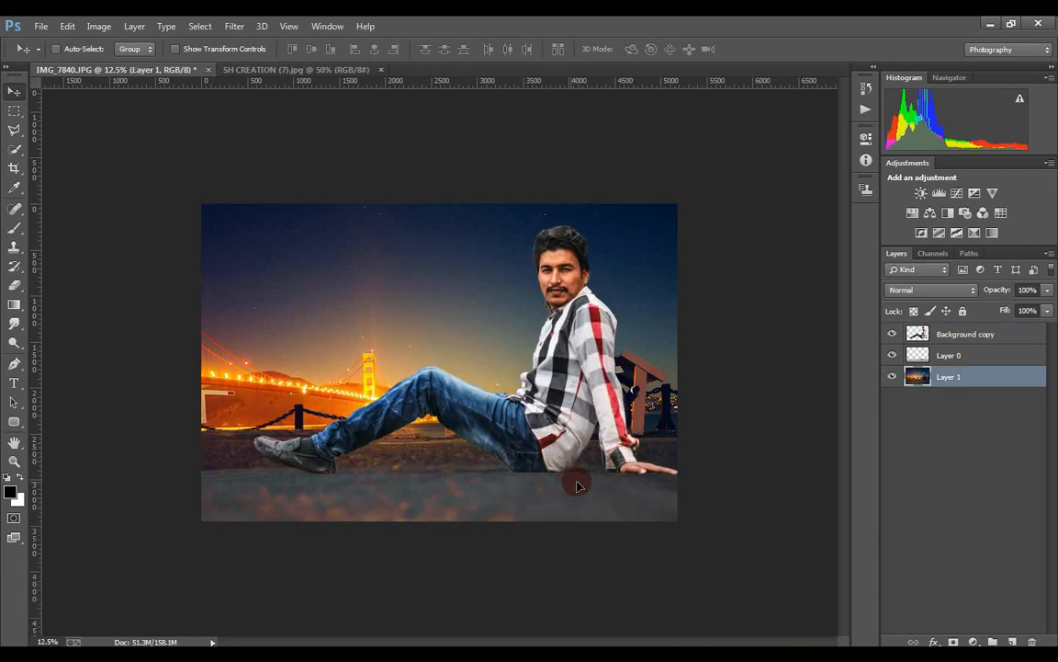
- Reposition the bridge background on Layer 1 and apply the Camera Raw filter to it with Clarity at about +26
{"action": "left_click_drag", "start_coordinate": [571, 488], "coordinate": [632, 455]}
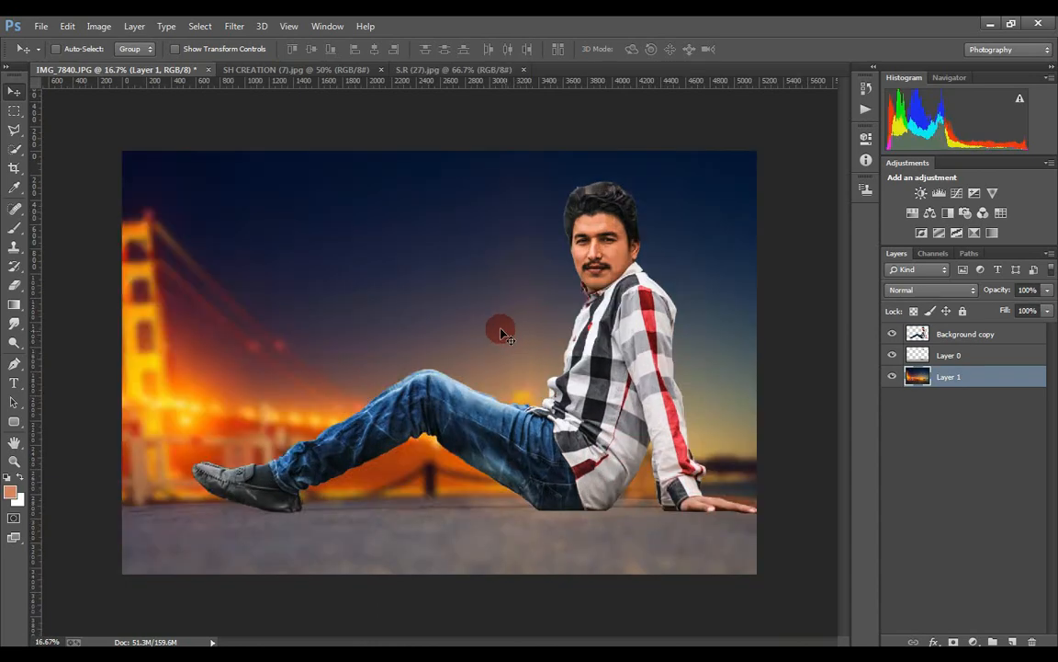
{"action": "right_click", "coordinate": [498, 329]}
{"action": "left_click", "coordinate": [505, 332]}
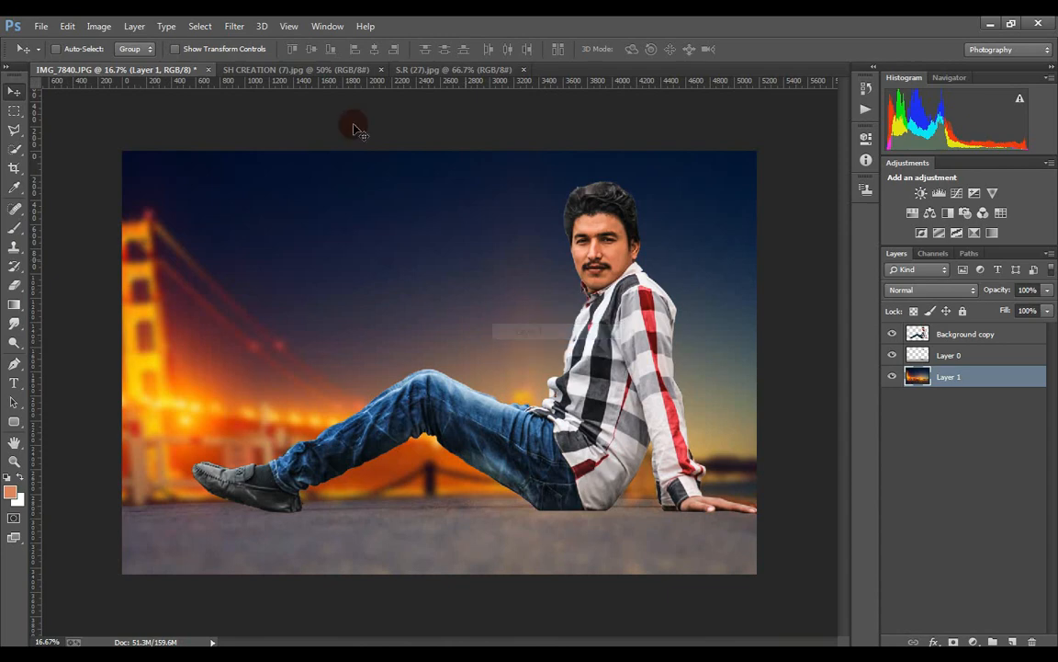
{"action": "left_click", "coordinate": [234, 26]}
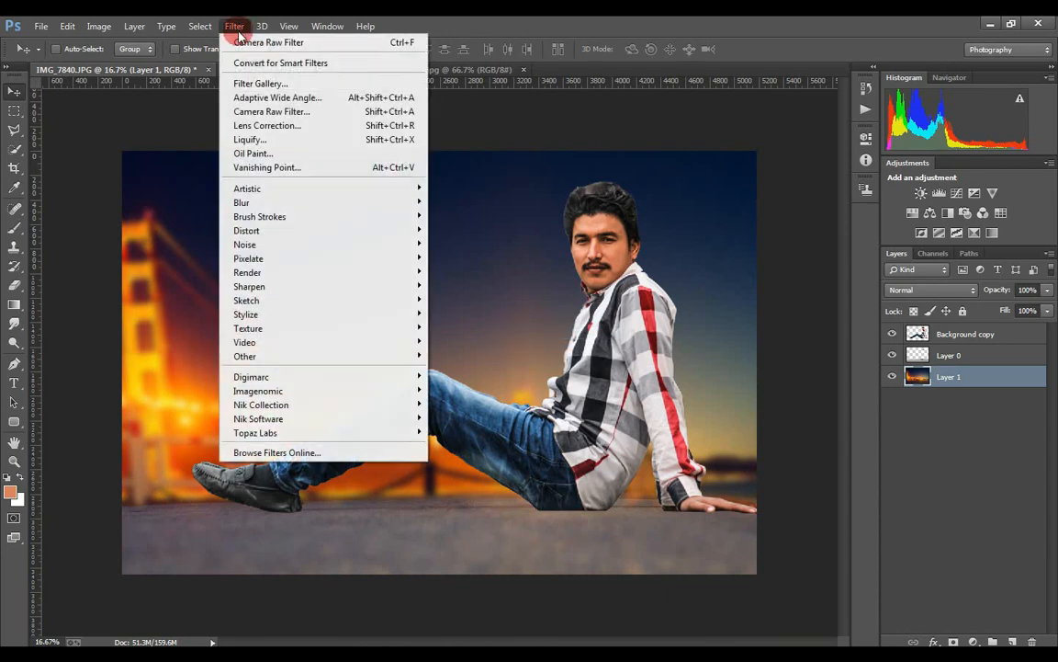
{"action": "left_click", "coordinate": [279, 111]}
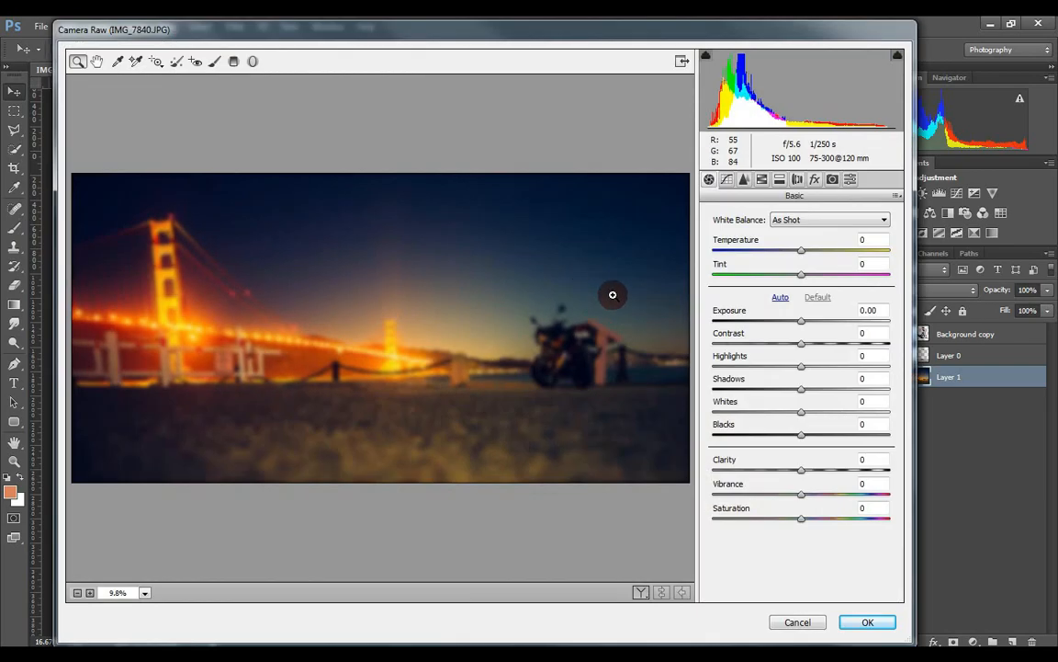
{"action": "left_click_drag", "start_coordinate": [804, 472], "coordinate": [826, 472]}
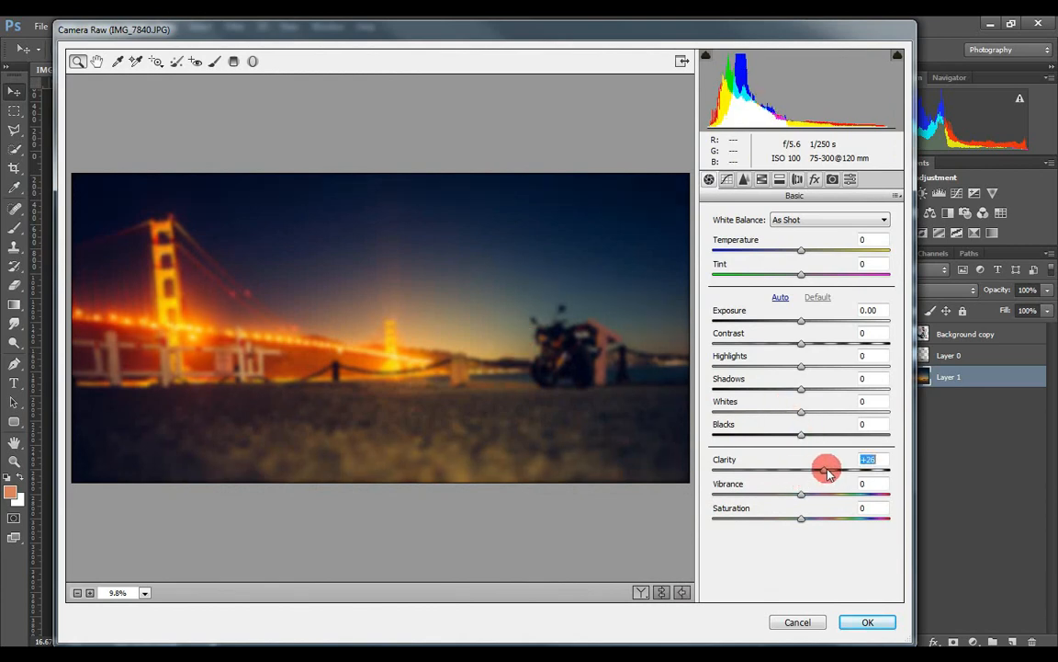
{"action": "left_click_drag", "start_coordinate": [802, 434], "coordinate": [803, 331]}
{"action": "left_click", "coordinate": [867, 622]}
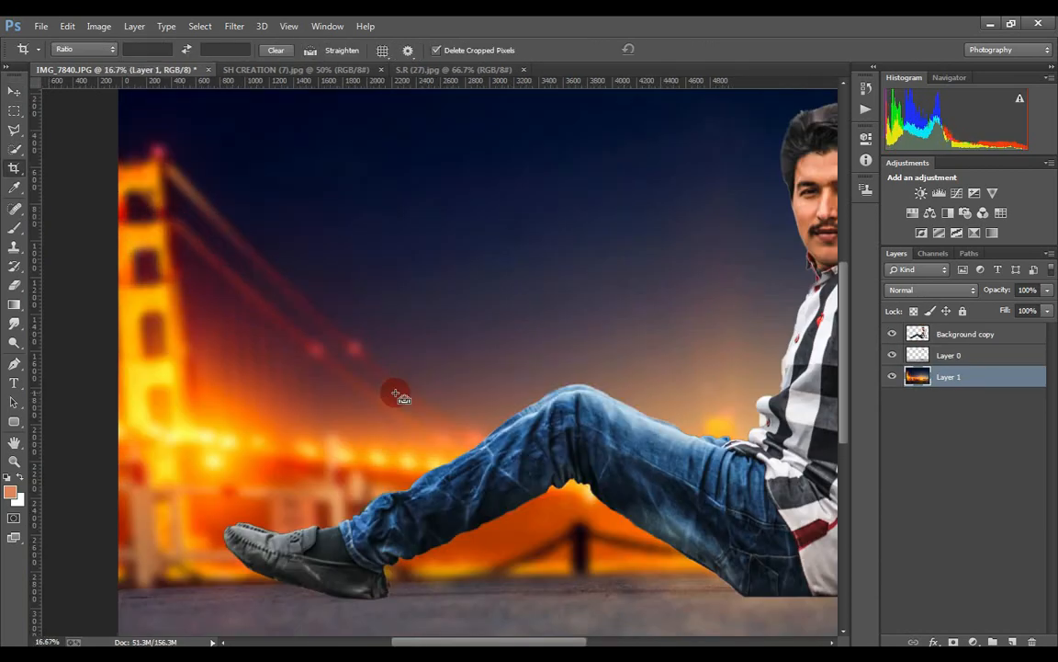
- Open the glow image S.R (27) from the desktop
{"action": "key", "text": "ctrl+minus"}
{"action": "key", "text": "ctrl+minus"}
{"action": "key", "text": "ctrl+minus"}
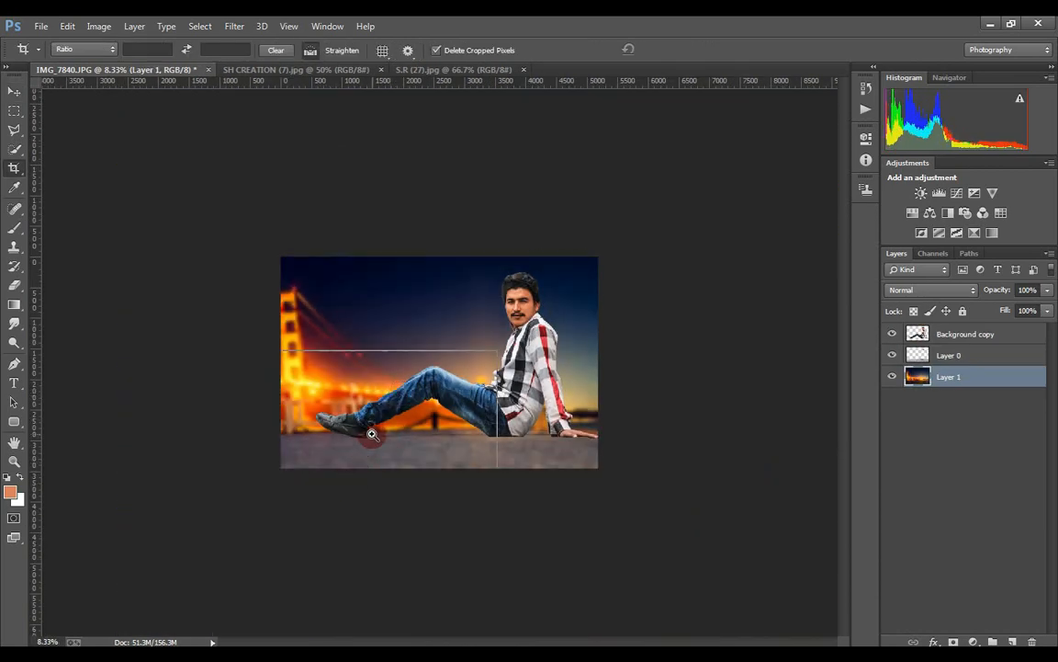
{"action": "key", "text": "ctrl+plus"}
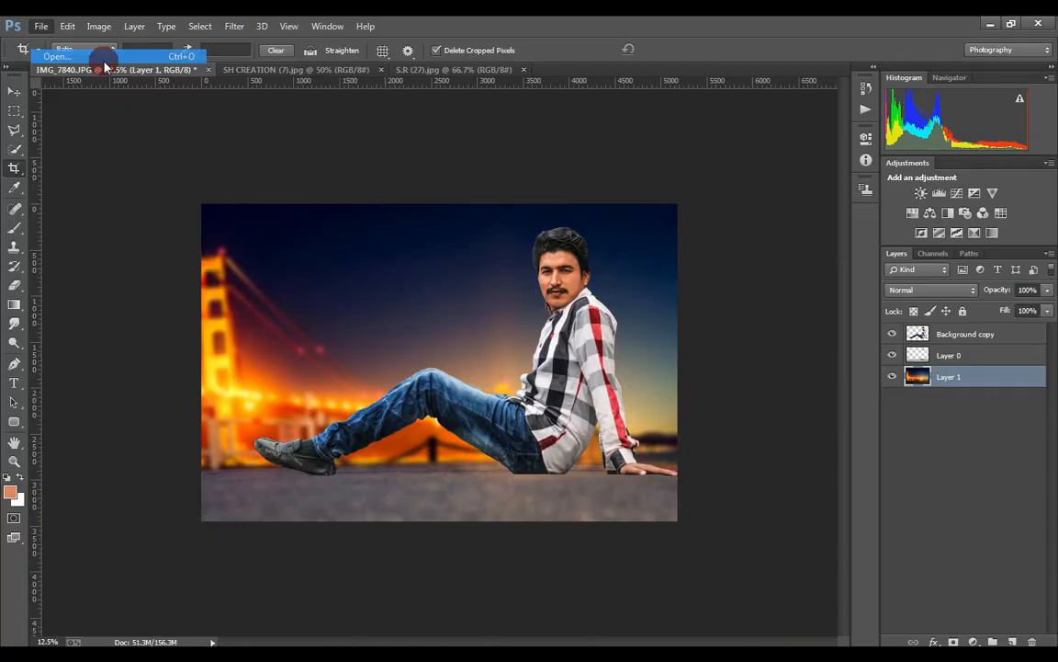
{"action": "left_click", "coordinate": [101, 55]}
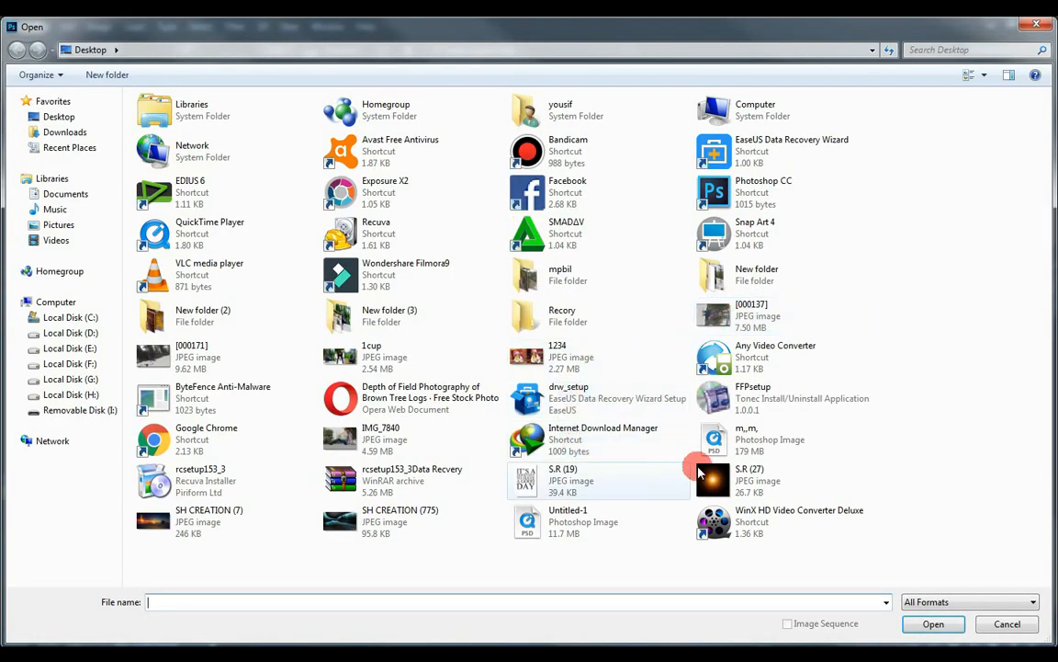
{"action": "left_click", "coordinate": [706, 474]}
{"action": "left_click", "coordinate": [932, 624]}
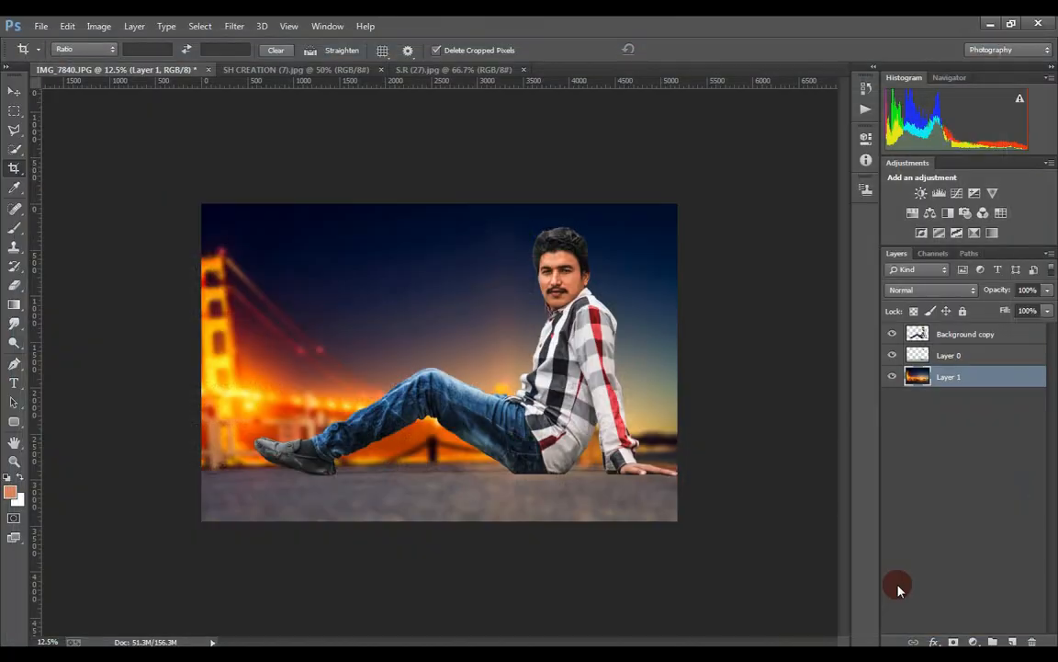
- Bring the orange glow into IMG_7840 above Layer 1, scale it to about 207% and place it beside the man's chest
{"action": "left_click", "coordinate": [13, 91]}
{"action": "left_click_drag", "start_coordinate": [334, 235], "coordinate": [399, 322]}
{"action": "key", "text": "ctrl+t"}
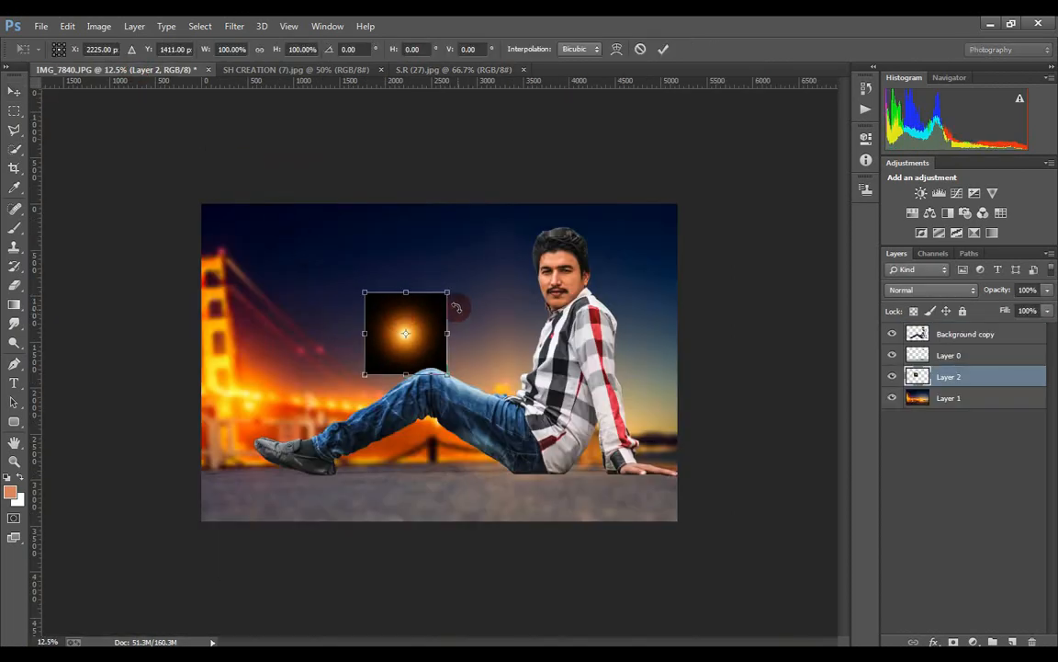
{"action": "left_click_drag", "start_coordinate": [448, 292], "coordinate": [488, 251]}
{"action": "left_click_drag", "start_coordinate": [425, 312], "coordinate": [506, 345]}
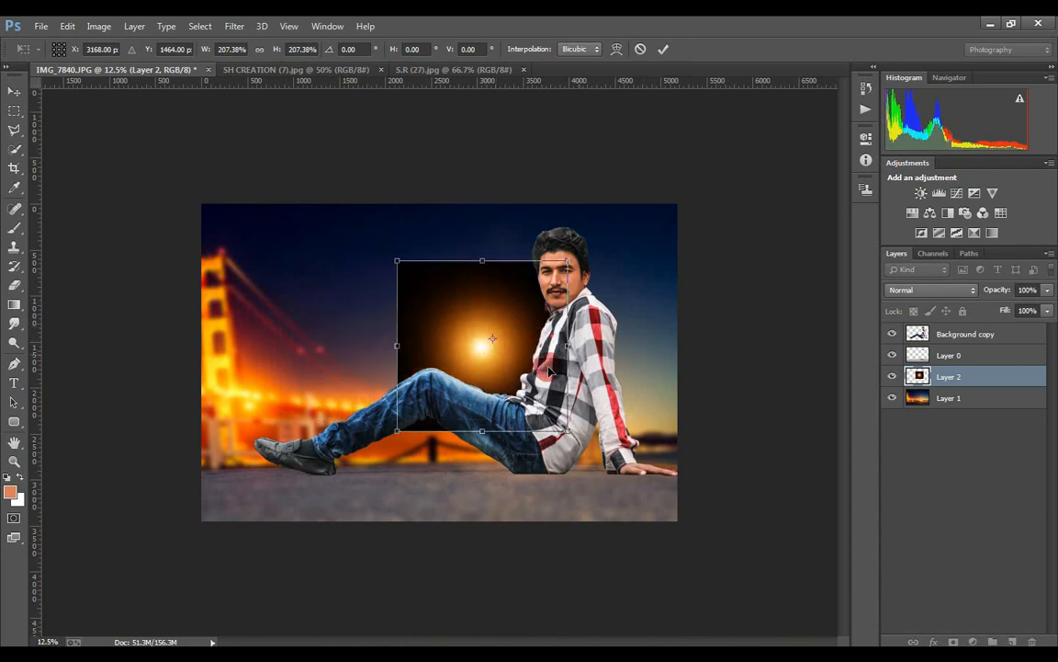
{"action": "key", "text": "Return"}
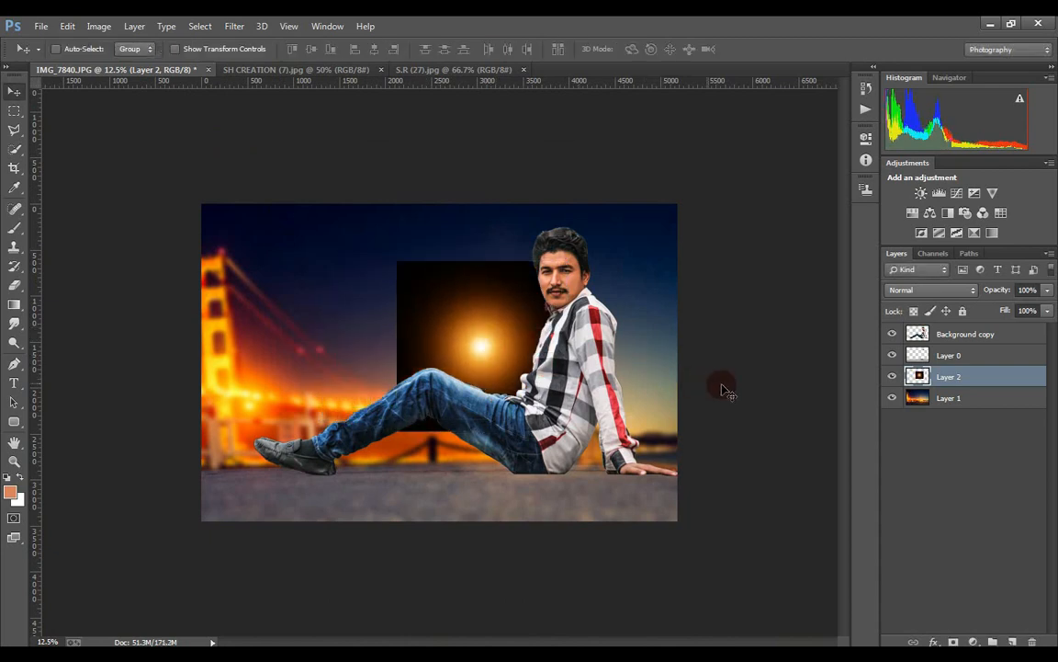
- Set the glow layer's blend mode to Screen
{"action": "left_click", "coordinate": [910, 292]}
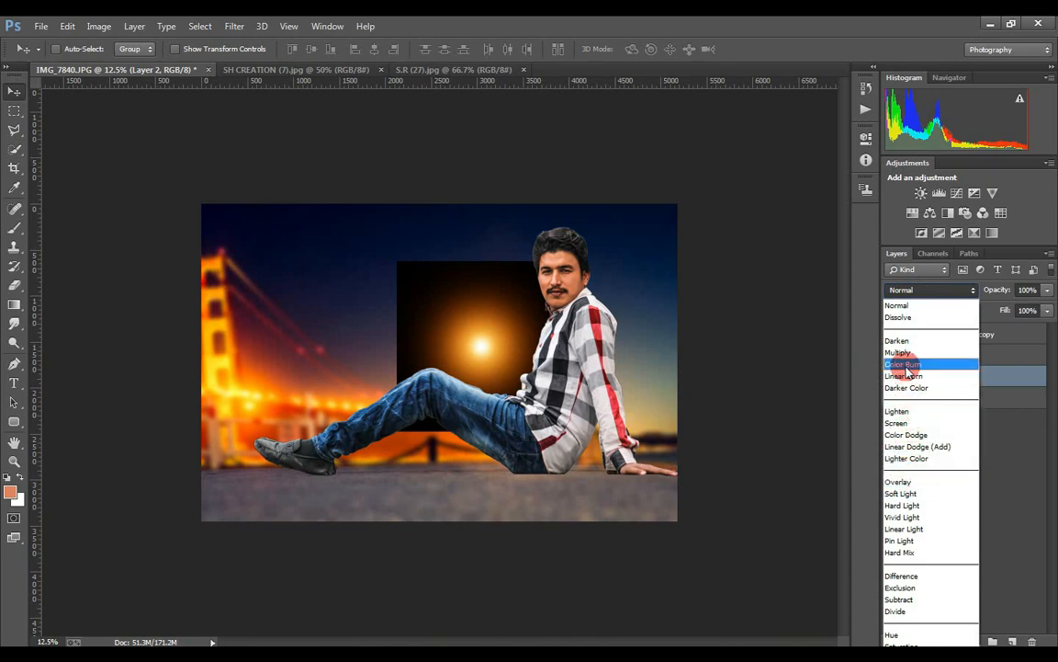
{"action": "left_click", "coordinate": [908, 412]}
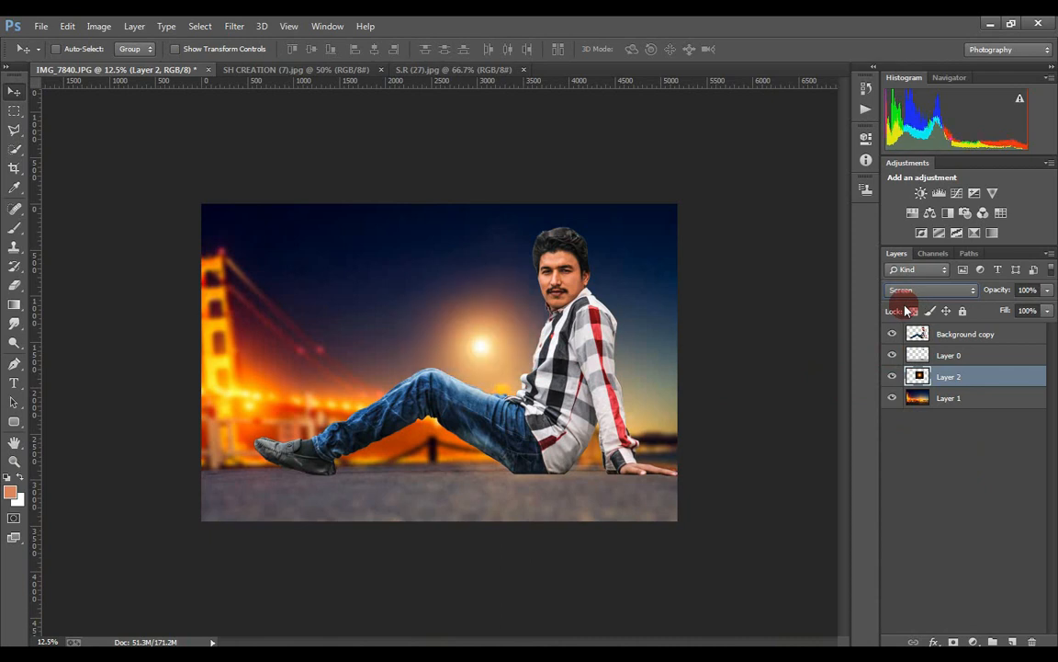
{"action": "key", "text": "Down"}
{"action": "key", "text": "Up"}
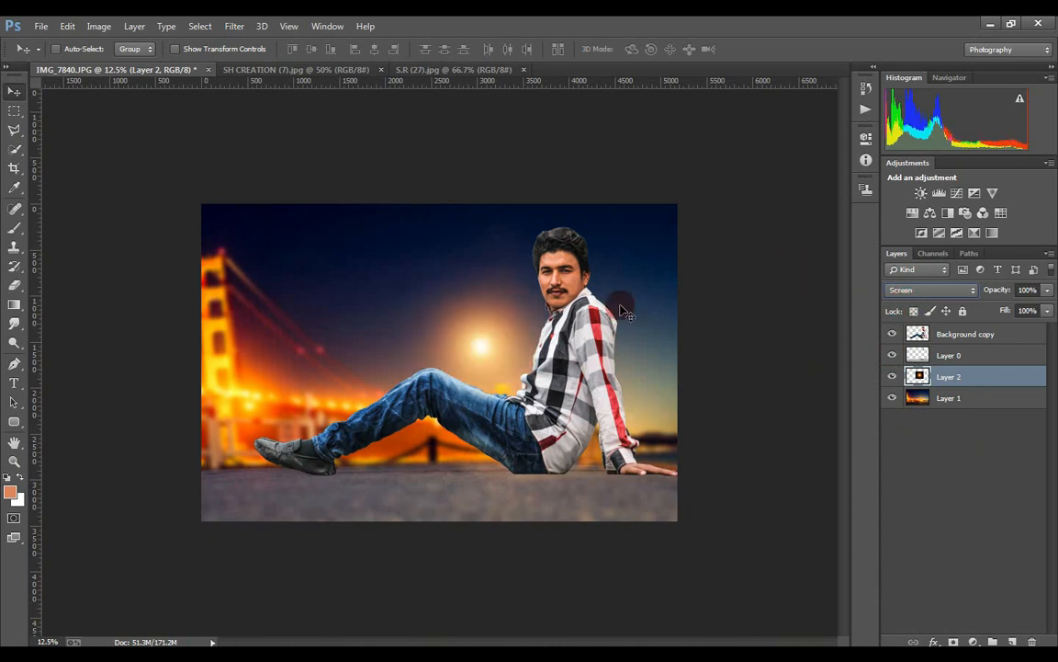
- Compare other blend modes on the glow layer, Layer 2, and settle on Linear Dodge (Add)
{"action": "key", "text": "Down"}
{"action": "key", "text": "Down"}
{"action": "key", "text": "Down"}
{"action": "key", "text": "Down"}
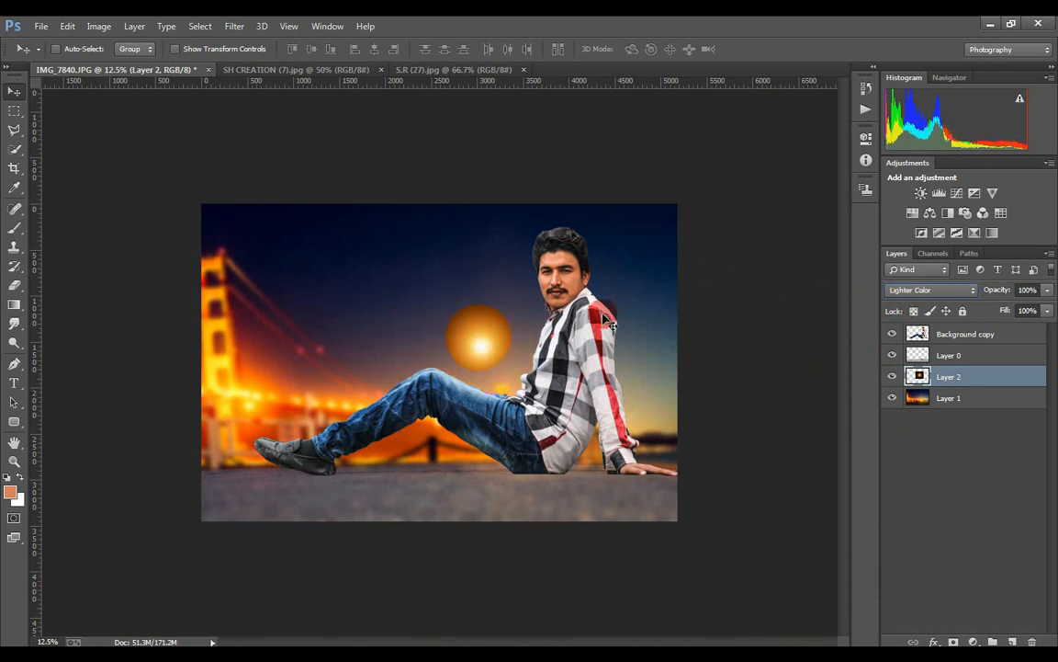
{"action": "key", "text": "Down"}
{"action": "key", "text": "Down"}
{"action": "key", "text": "Down"}
{"action": "key", "text": "Down"}
{"action": "key", "text": "Down"}
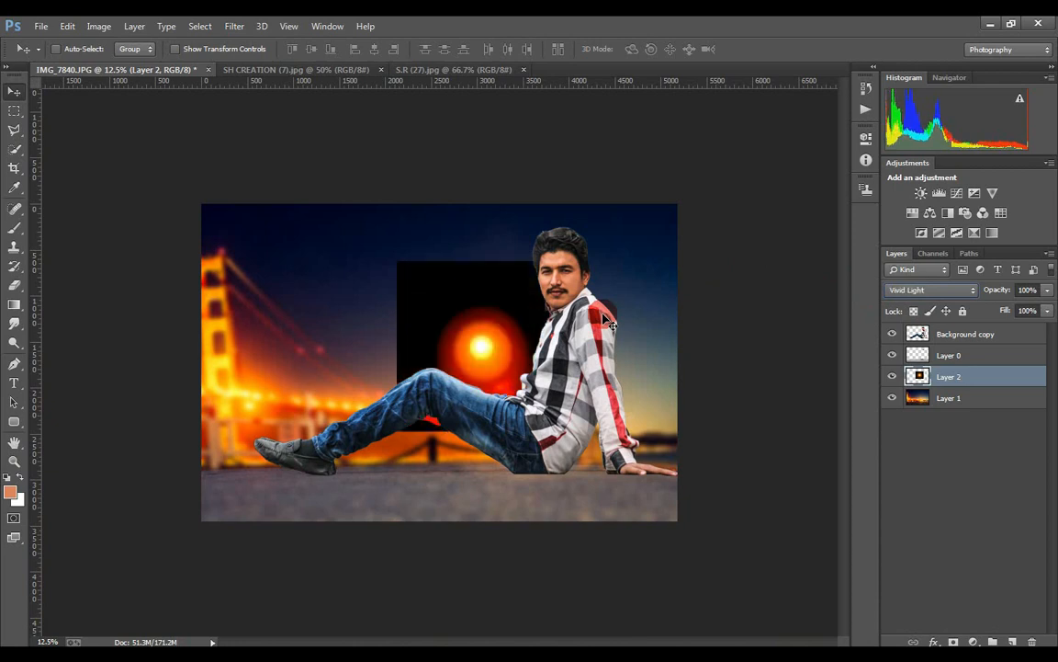
{"action": "key", "text": "Down"}
{"action": "key", "text": "Down"}
{"action": "key", "text": "Down"}
{"action": "key", "text": "Down"}
{"action": "key", "text": "Down"}
{"action": "key", "text": "Down"}
{"action": "key", "text": "Down"}
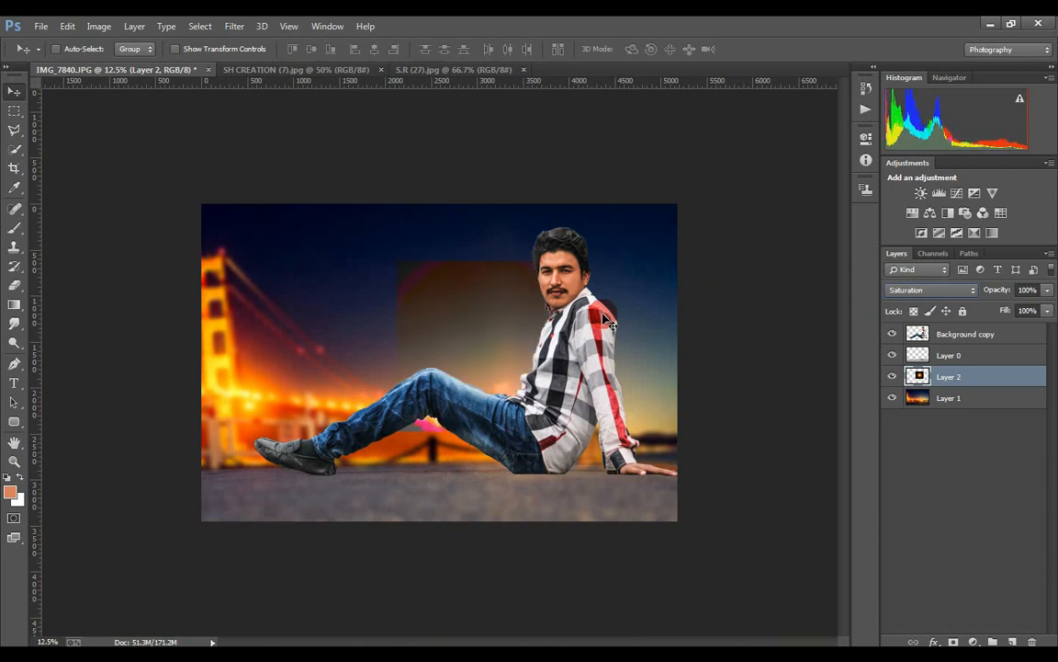
{"action": "key", "text": "Up"}
{"action": "key", "text": "Up"}
{"action": "key", "text": "Up"}
{"action": "key", "text": "Up"}
{"action": "key", "text": "Up"}
{"action": "key", "text": "Up"}
{"action": "key", "text": "Up"}
{"action": "key", "text": "Up"}
{"action": "key", "text": "Up"}
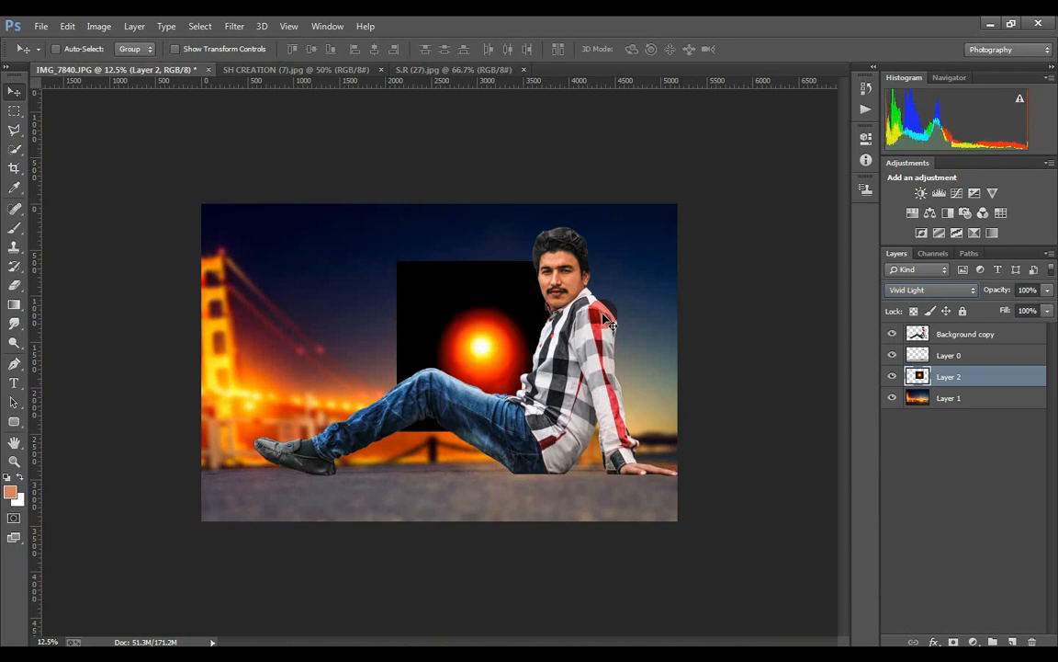
{"action": "key", "text": "Up"}
{"action": "key", "text": "Up"}
{"action": "key", "text": "Up"}
{"action": "key", "text": "Up"}
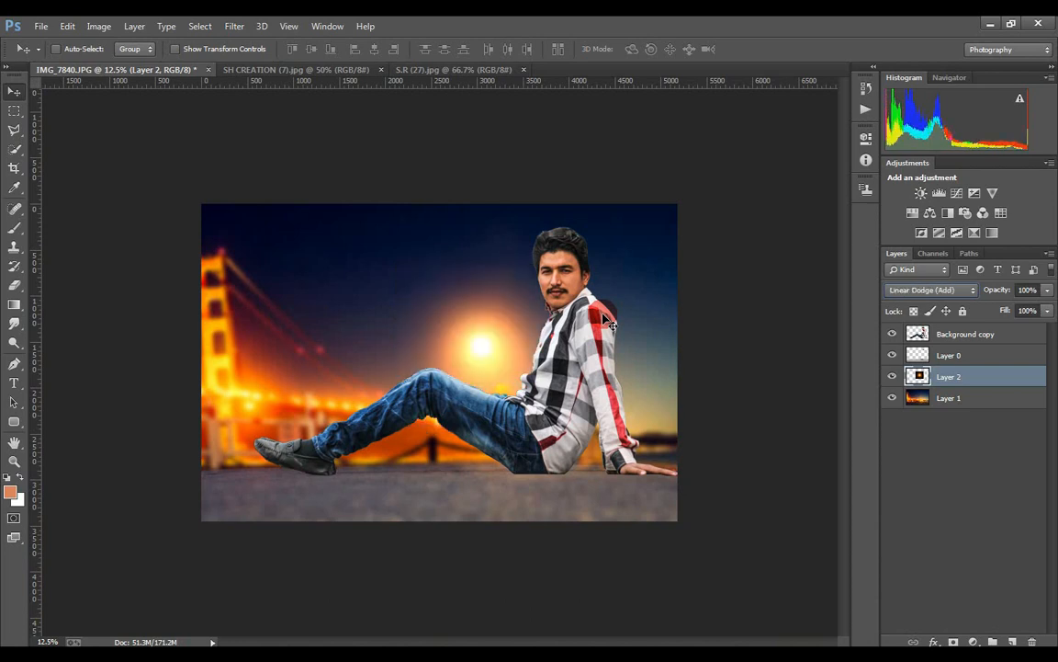
- Move the glow closer to the man's waist and bring Layer 2 above the Background copy layer
{"action": "left_click_drag", "start_coordinate": [611, 326], "coordinate": [490, 366]}
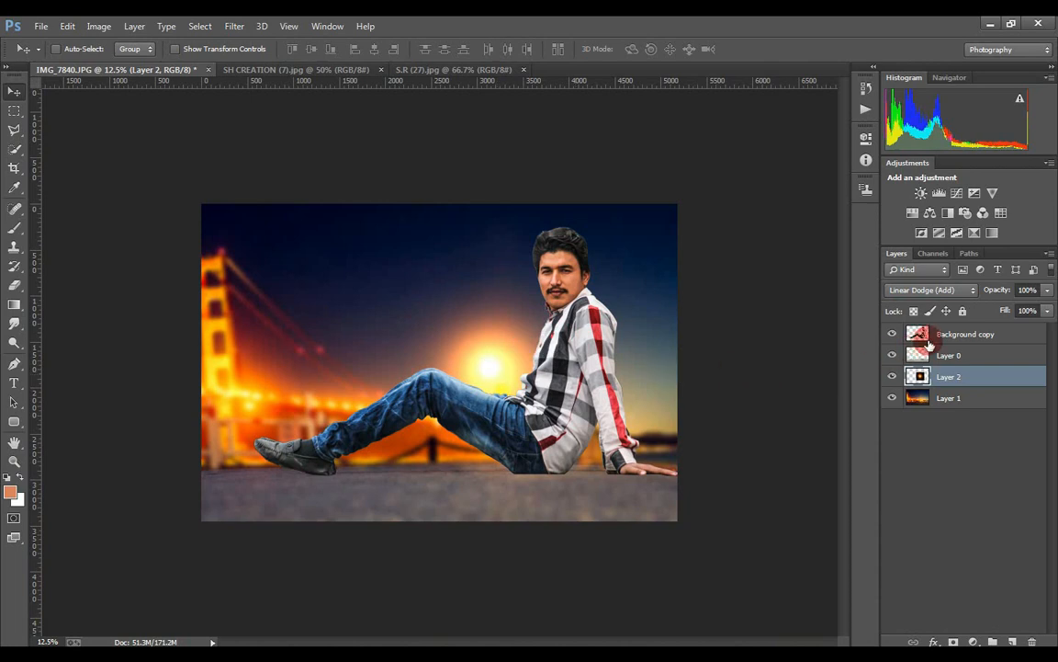
{"action": "left_click_drag", "start_coordinate": [933, 374], "coordinate": [933, 327]}
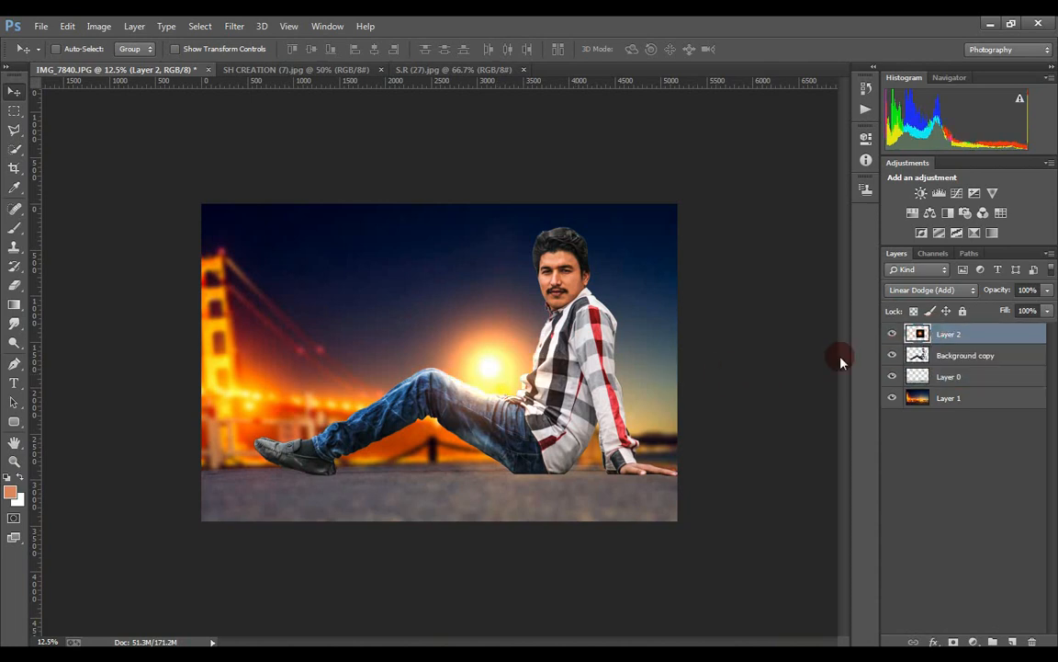
{"action": "right_click", "coordinate": [499, 367]}
{"action": "left_click", "coordinate": [515, 374]}
{"action": "left_click_drag", "start_coordinate": [493, 370], "coordinate": [503, 371]}
- Scale the glow on Layer 2 to about 122% and nudge it against the man's waist
{"action": "key", "text": "ctrl+t"}
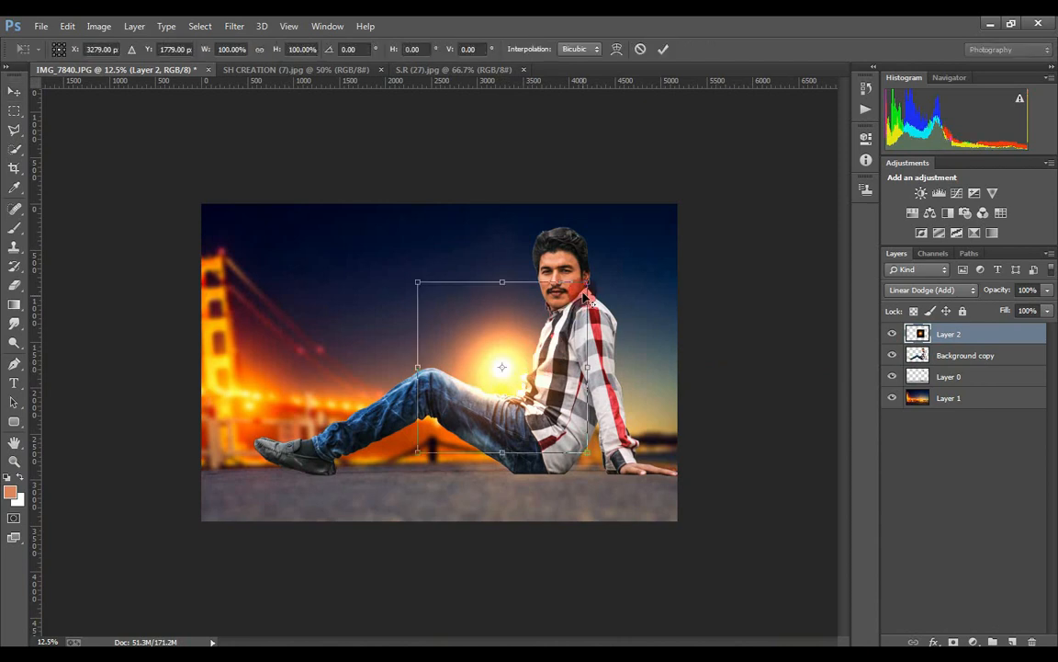
{"action": "left_click_drag", "start_coordinate": [586, 277], "coordinate": [606, 263]}
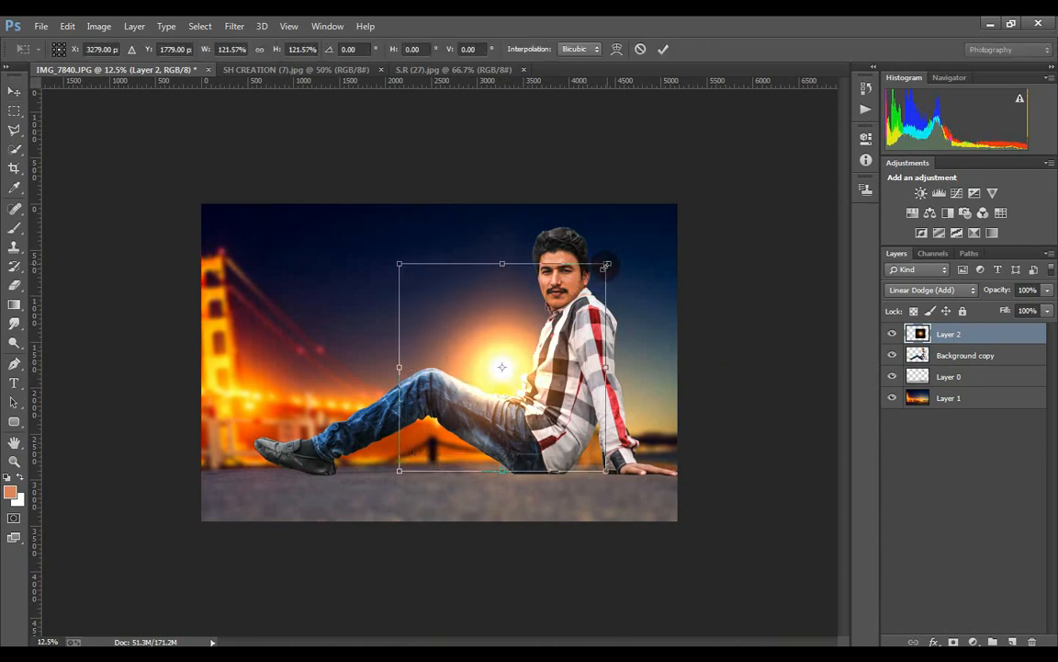
{"action": "double_click", "coordinate": [510, 355]}
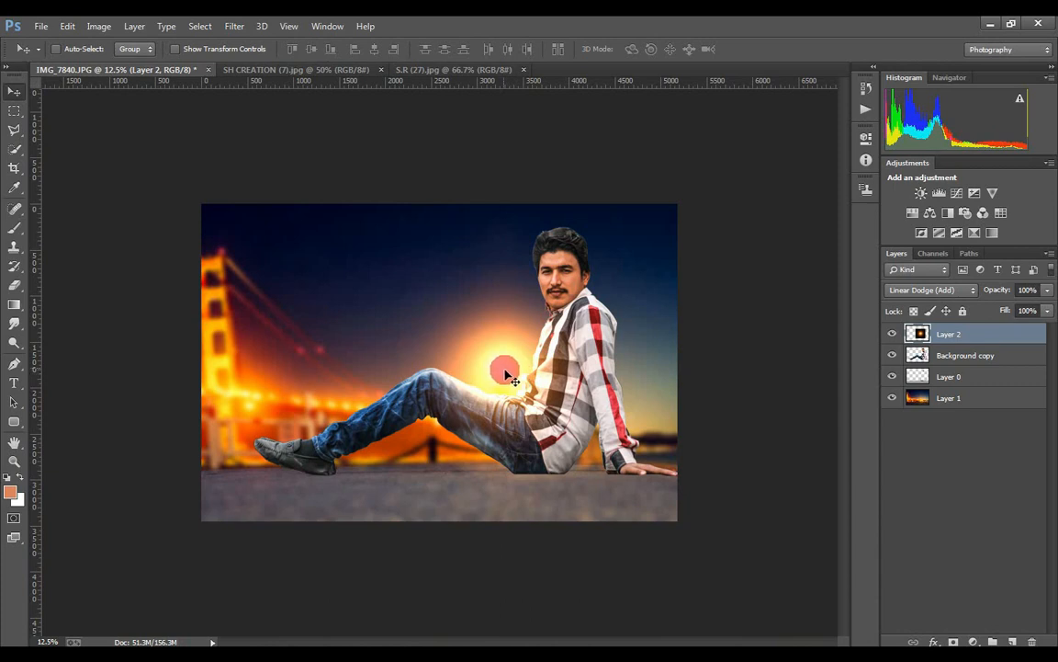
{"action": "left_click_drag", "start_coordinate": [512, 377], "coordinate": [507, 374]}
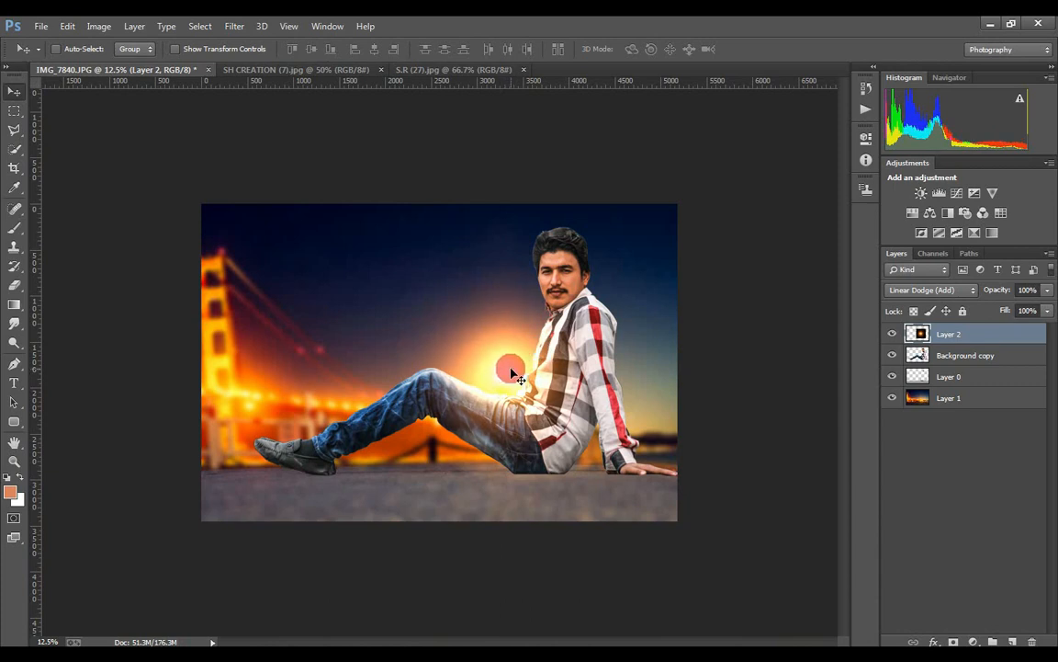
{"action": "key", "text": "ctrl+minus"}
{"action": "key", "text": "ctrl+minus"}
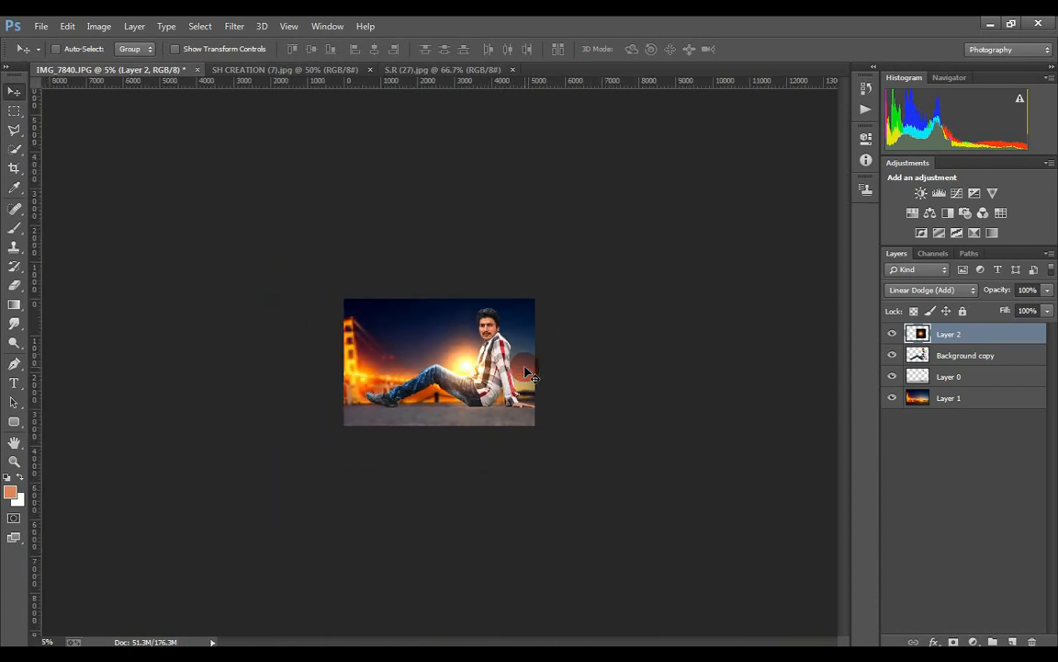
{"action": "key", "text": "ctrl+plus"}
{"action": "key", "text": "ctrl+plus"}
{"action": "key", "text": "ctrl+plus"}
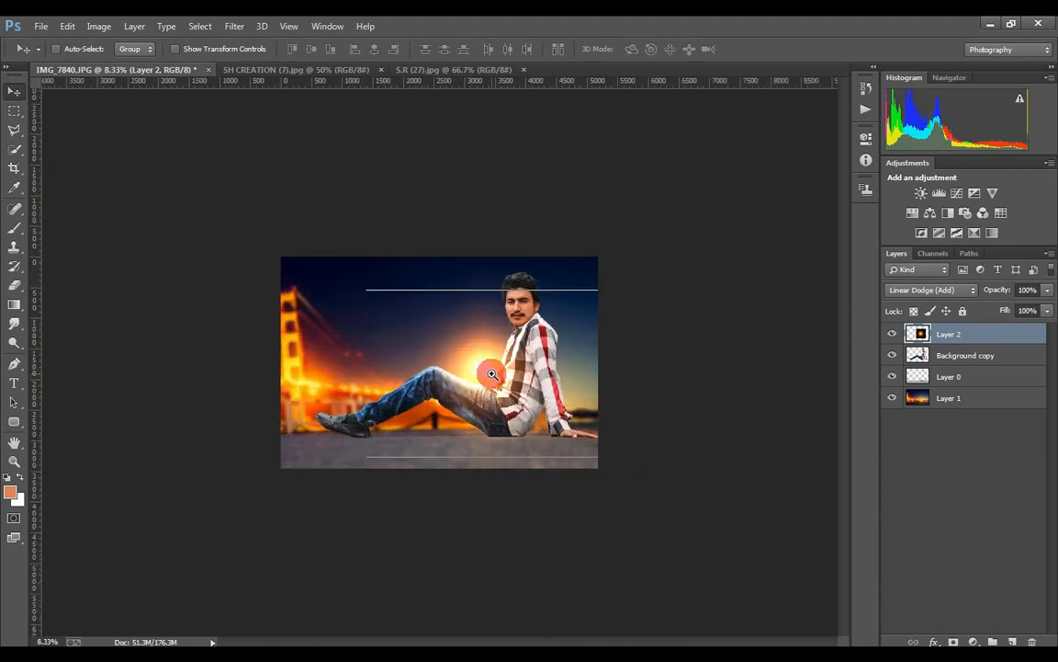
- Open the quote image S.R (19) from the desktop and dock it beside the other documents
{"action": "left_click", "coordinate": [40, 26]}
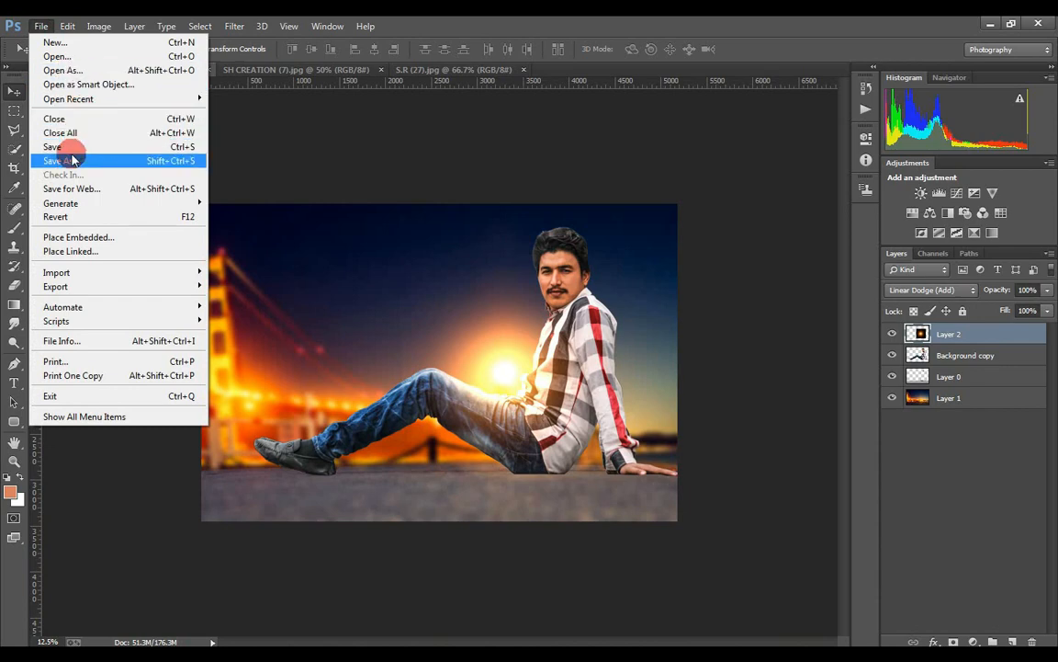
{"action": "left_click", "coordinate": [99, 56]}
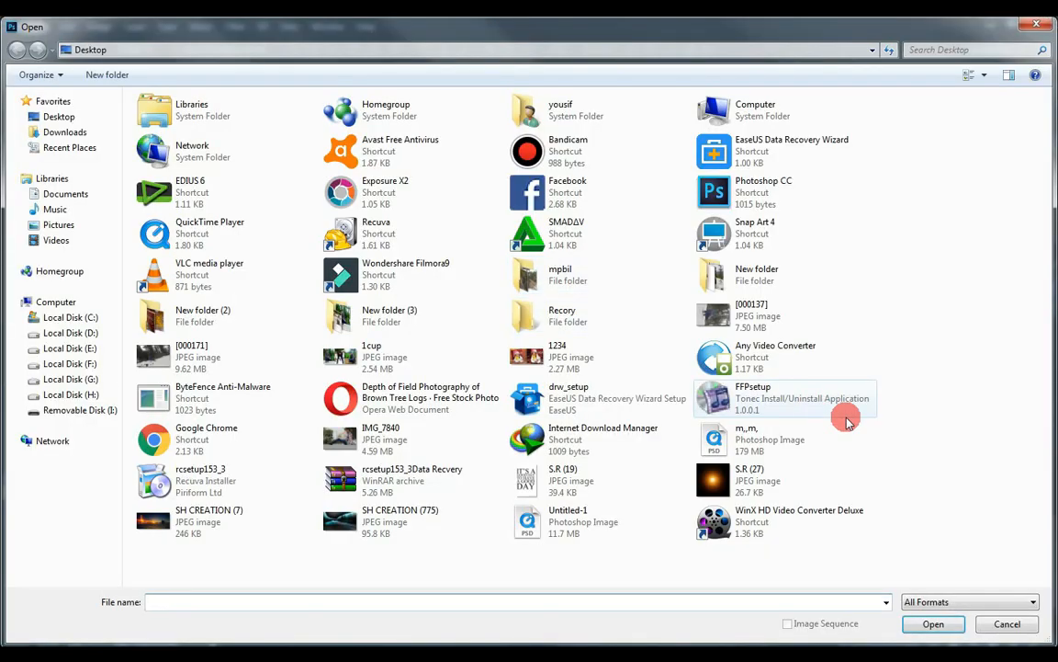
{"action": "left_click", "coordinate": [529, 479]}
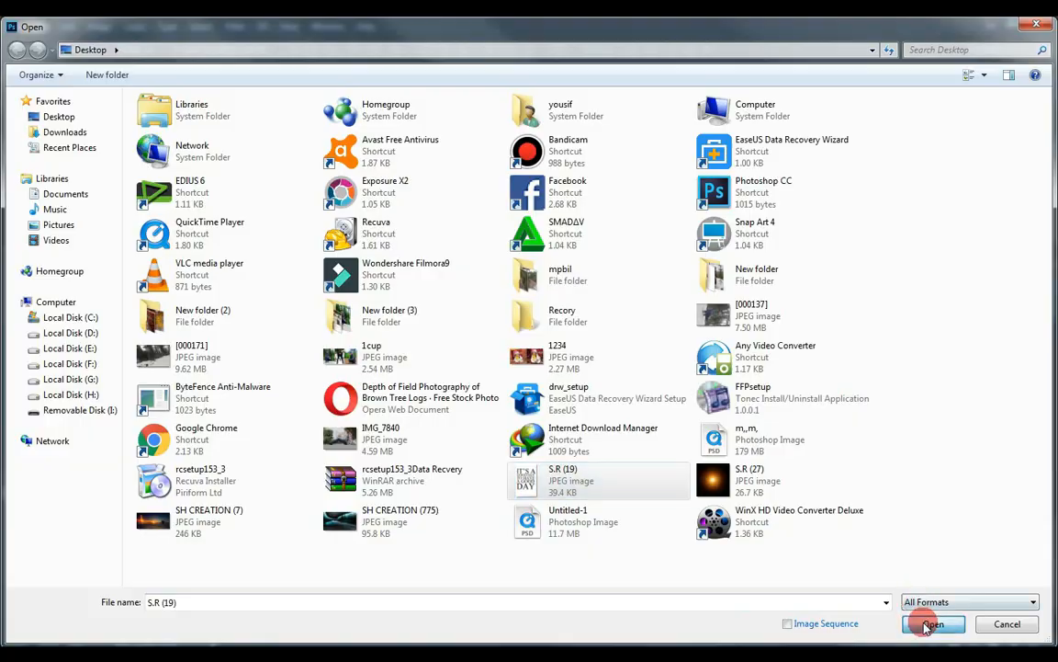
{"action": "left_click", "coordinate": [933, 624]}
{"action": "left_click_drag", "start_coordinate": [158, 88], "coordinate": [579, 72]}
- Bring the quote image into IMG_7840 as the top layer, scale it to about 328% and place it over the bridge
{"action": "left_click", "coordinate": [441, 187]}
{"action": "left_click_drag", "start_coordinate": [441, 186], "coordinate": [374, 337]}
{"action": "key", "text": "ctrl+t"}
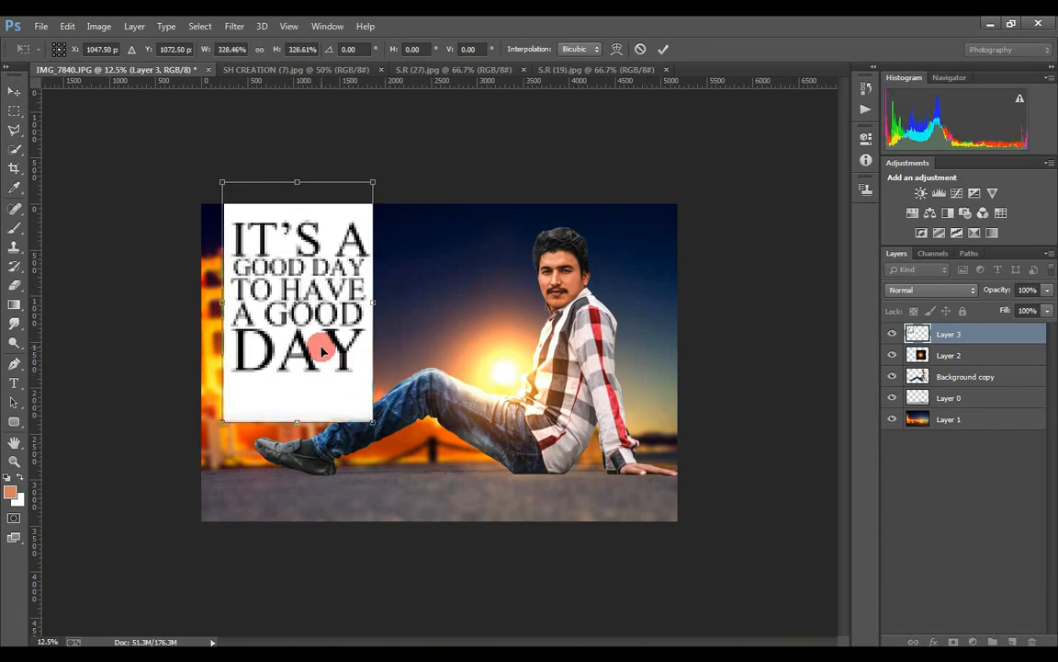
{"action": "double_click", "coordinate": [320, 346]}
- Set the quote layer's blend mode to Divide and shift the text slightly toward the man
{"action": "left_click", "coordinate": [930, 289]}
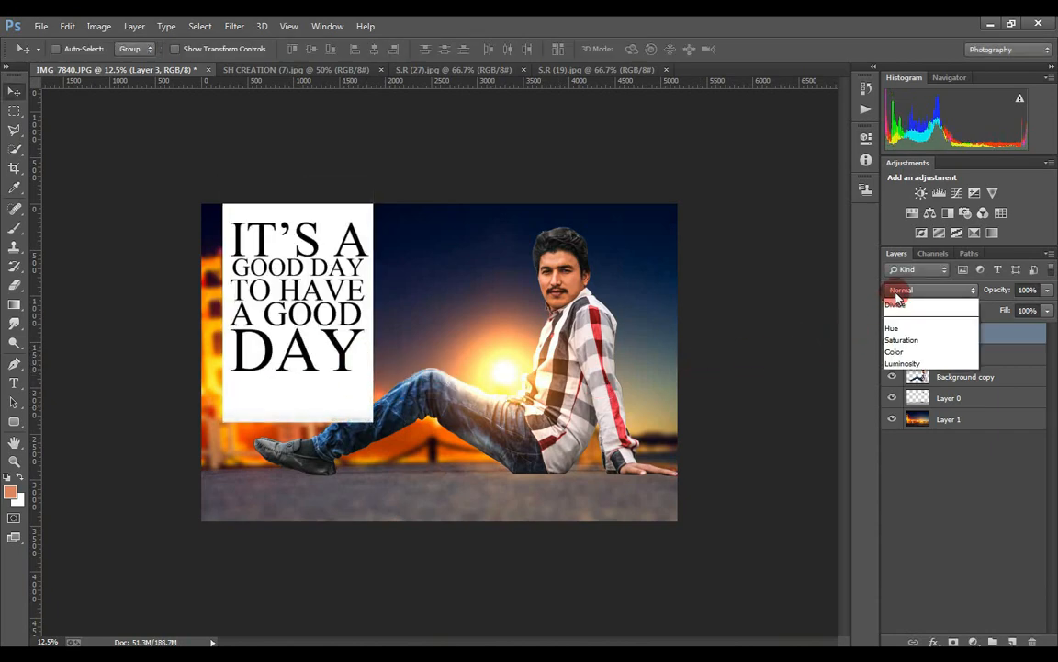
{"action": "left_click", "coordinate": [898, 299]}
{"action": "scroll", "coordinate": [930, 289], "scroll_direction": "down", "scroll_amount": 5}
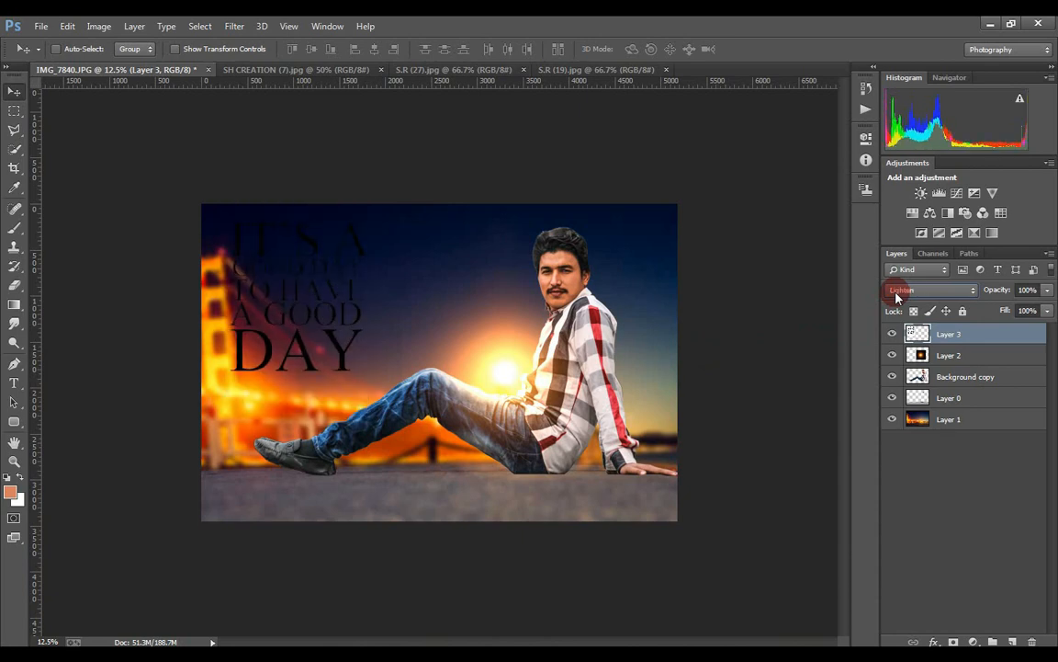
{"action": "scroll", "coordinate": [897, 297], "scroll_direction": "down", "scroll_amount": 4}
{"action": "scroll", "coordinate": [898, 297], "scroll_direction": "down", "scroll_amount": 6}
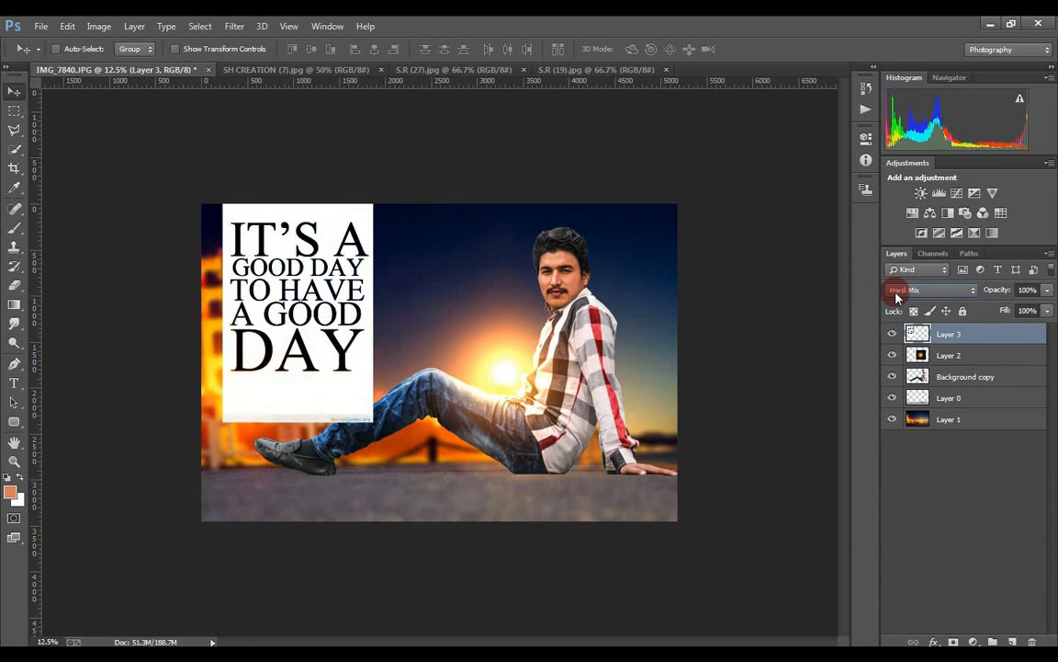
{"action": "scroll", "coordinate": [898, 297], "scroll_direction": "down", "scroll_amount": 7}
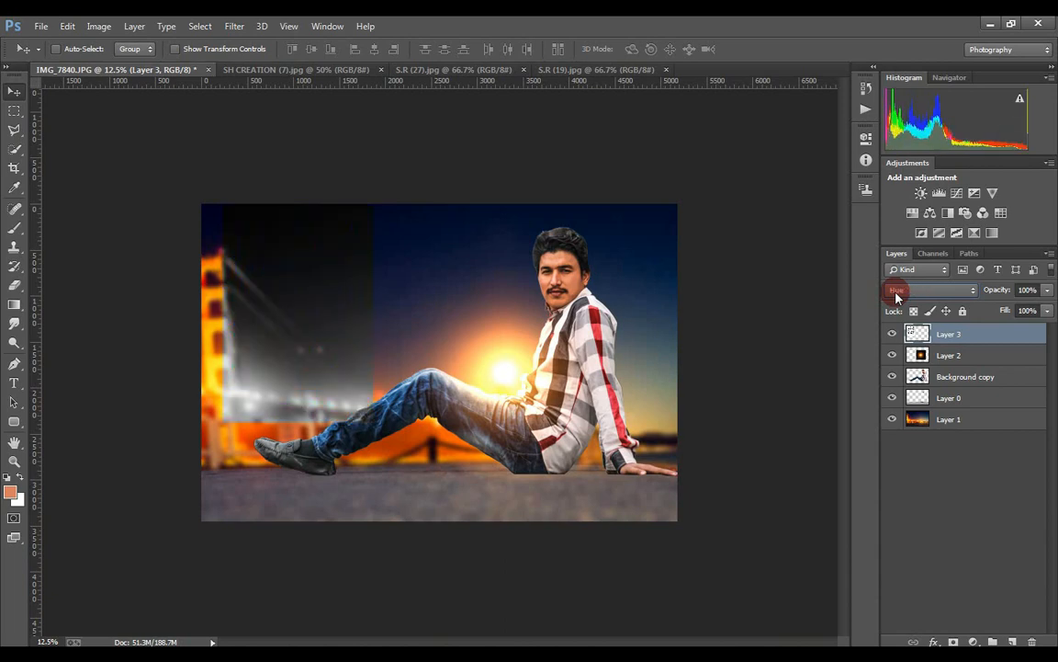
{"action": "scroll", "coordinate": [898, 297], "scroll_direction": "up", "scroll_amount": 2}
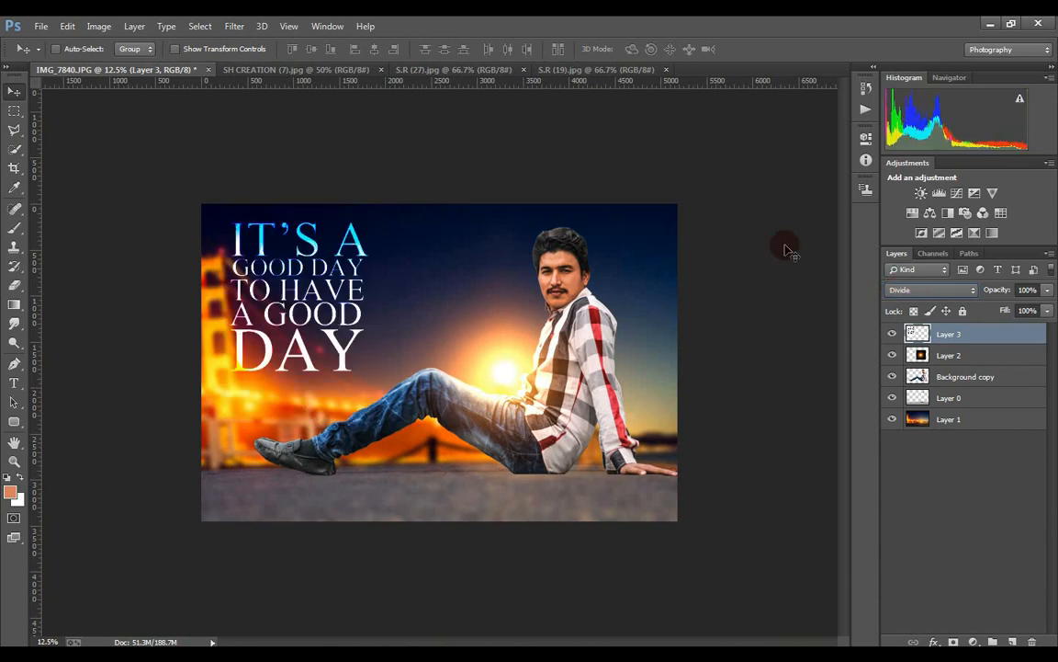
{"action": "left_click_drag", "start_coordinate": [355, 269], "coordinate": [361, 271]}
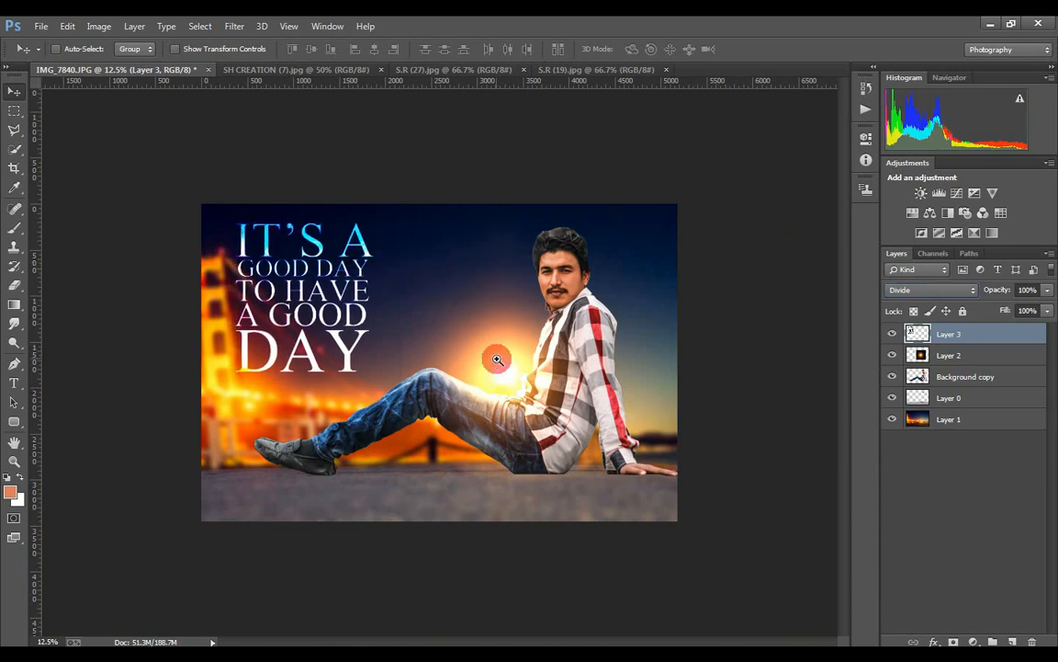
{"action": "scroll", "coordinate": [503, 367], "scroll_direction": "up", "scroll_amount": 1}
{"action": "scroll", "coordinate": [517, 380], "scroll_direction": "down", "scroll_amount": 2}
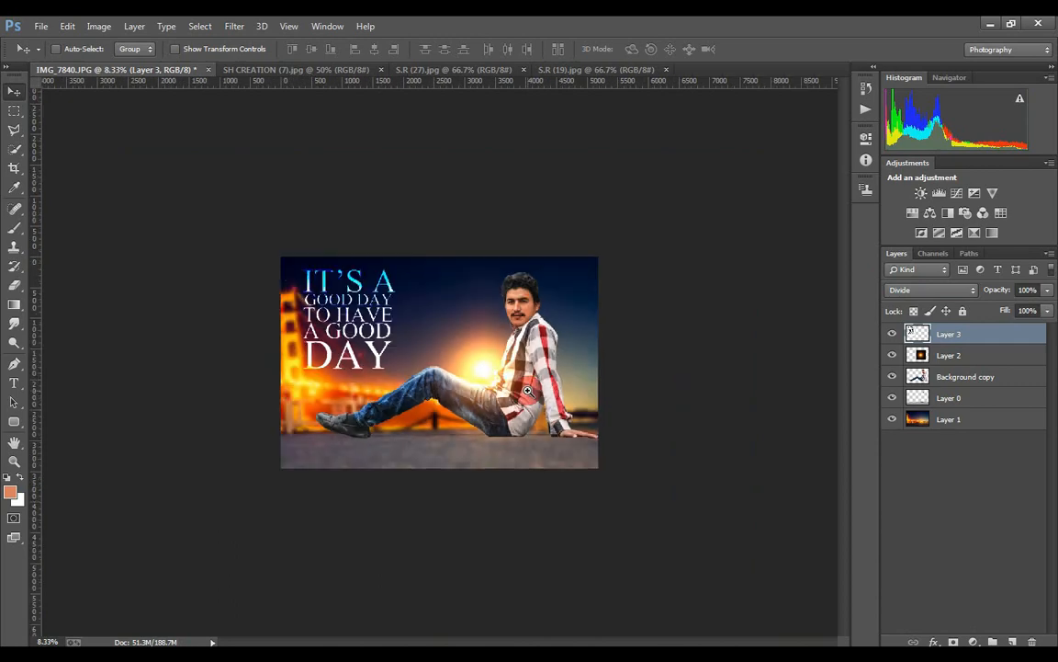
{"action": "scroll", "coordinate": [528, 392], "scroll_direction": "up", "scroll_amount": 1}
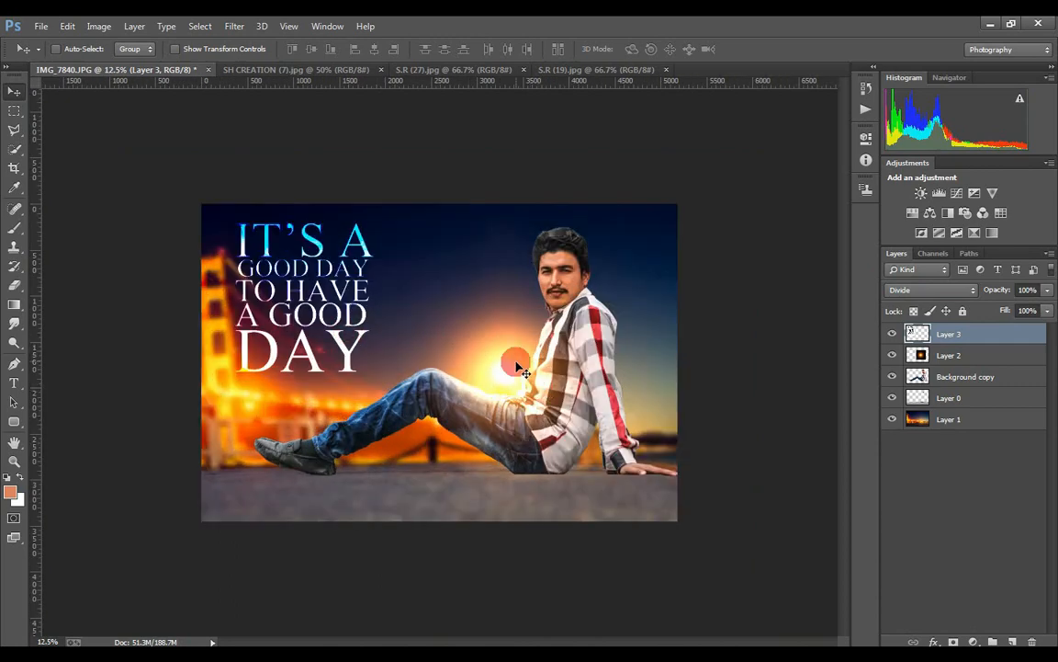
- Save the composite to the desktop as a JPEG named ok with quality 12 (Maximum)
{"action": "key", "text": "ctrl+shift+s"}
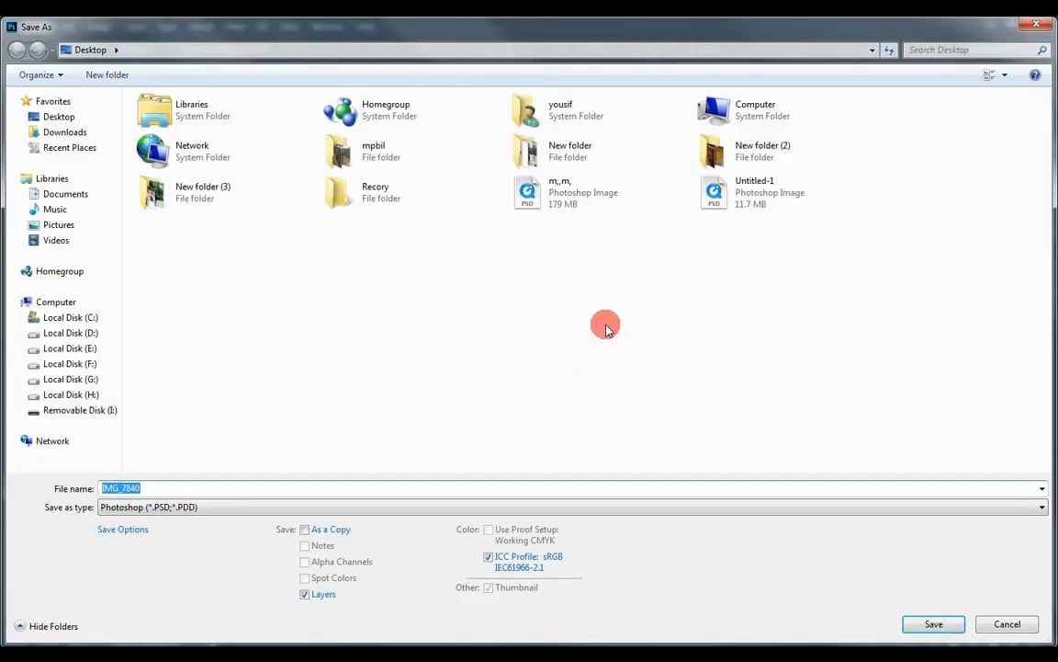
{"action": "left_click", "coordinate": [467, 503]}
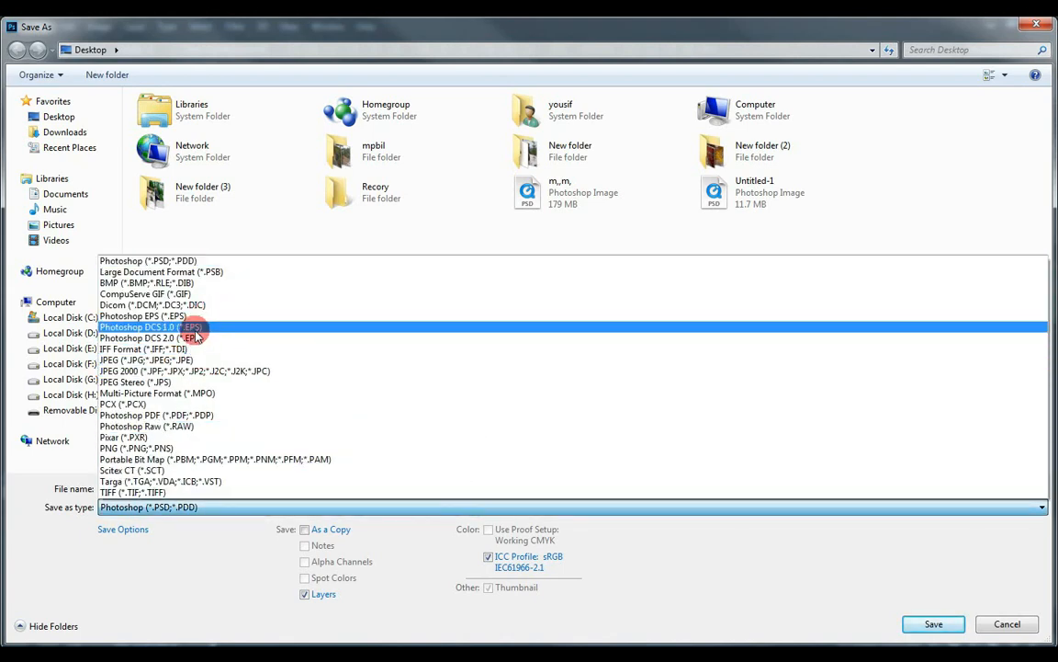
{"action": "left_click", "coordinate": [195, 360]}
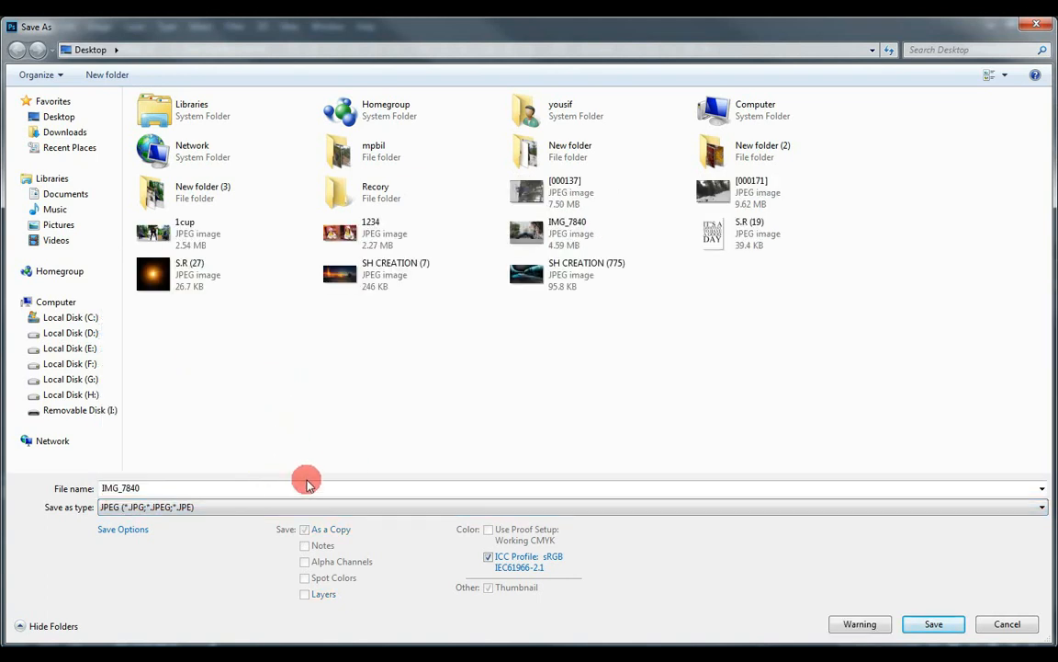
{"action": "double_click", "coordinate": [236, 487]}
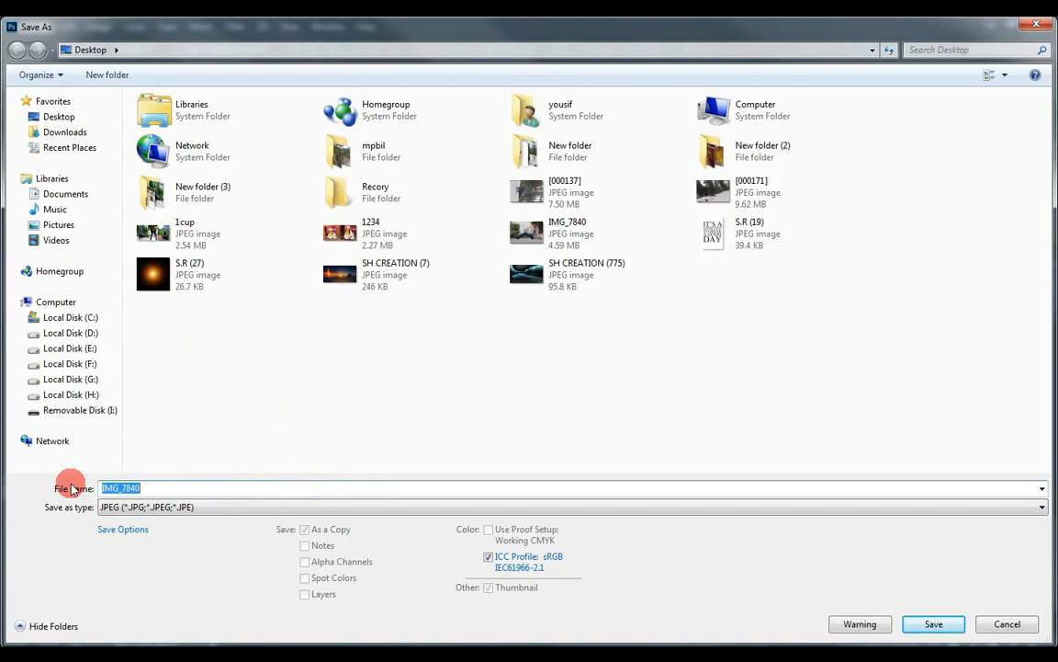
{"action": "type", "text": "ok"}
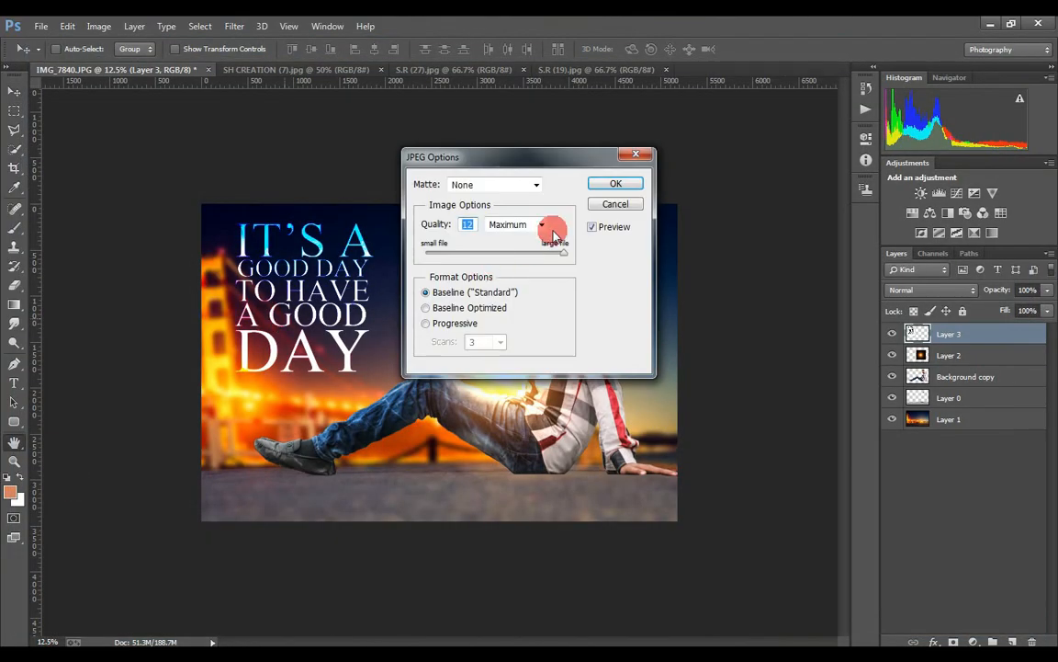
{"action": "left_click", "coordinate": [612, 182]}
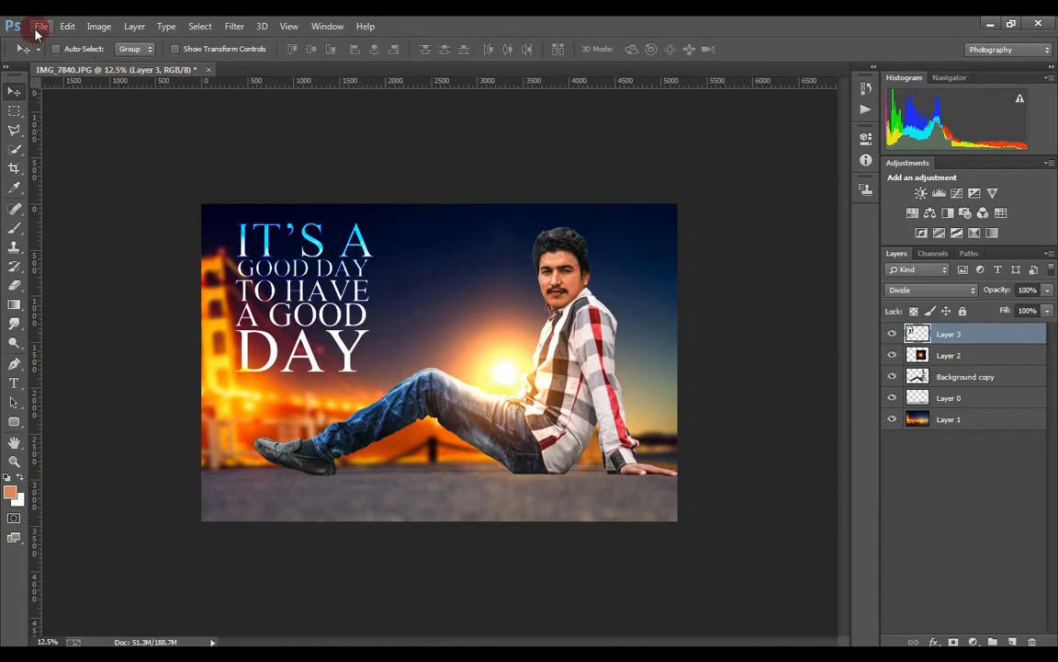
- Open the JPEG image ok from the desktop and dock it beside IMG_7840
{"action": "left_click", "coordinate": [39, 27]}
{"action": "left_click", "coordinate": [78, 56]}
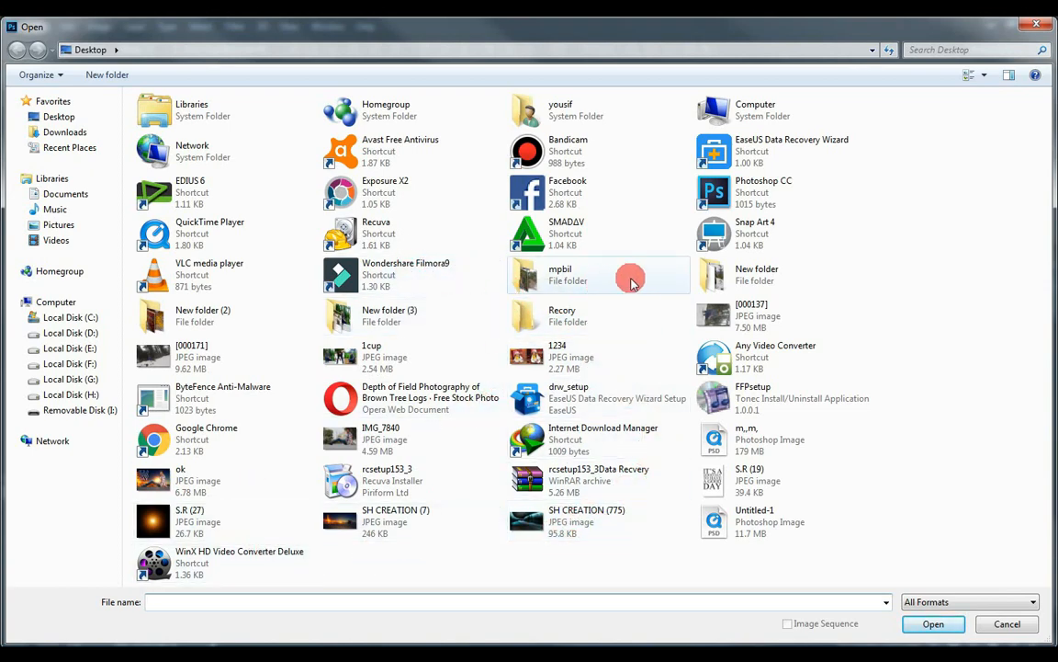
{"action": "left_click", "coordinate": [220, 487]}
{"action": "left_click", "coordinate": [934, 624]}
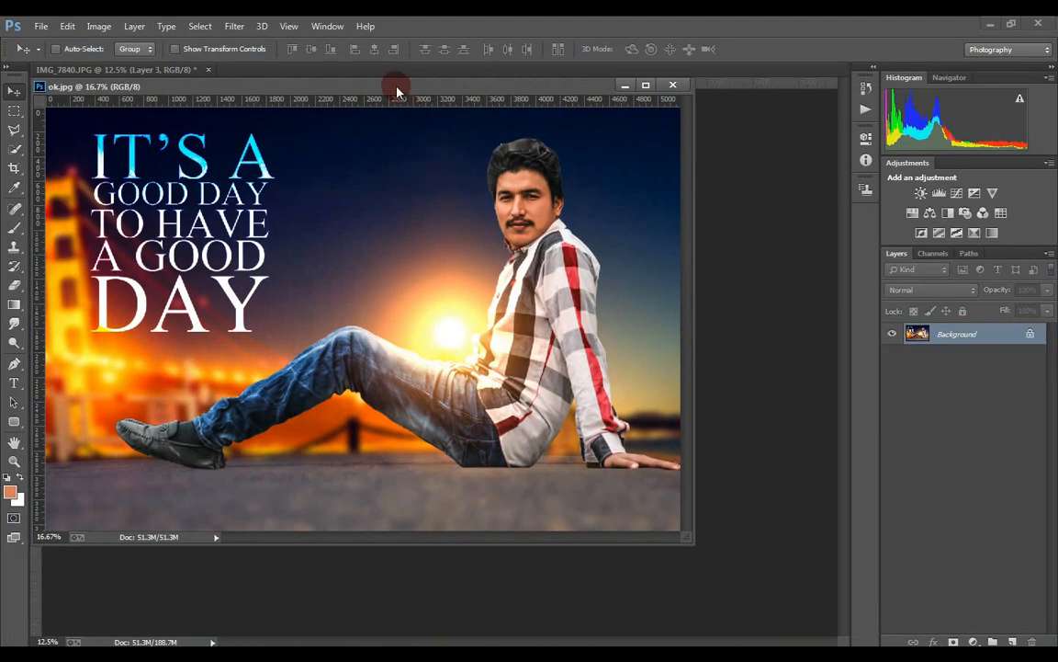
{"action": "left_click_drag", "start_coordinate": [398, 90], "coordinate": [415, 77]}
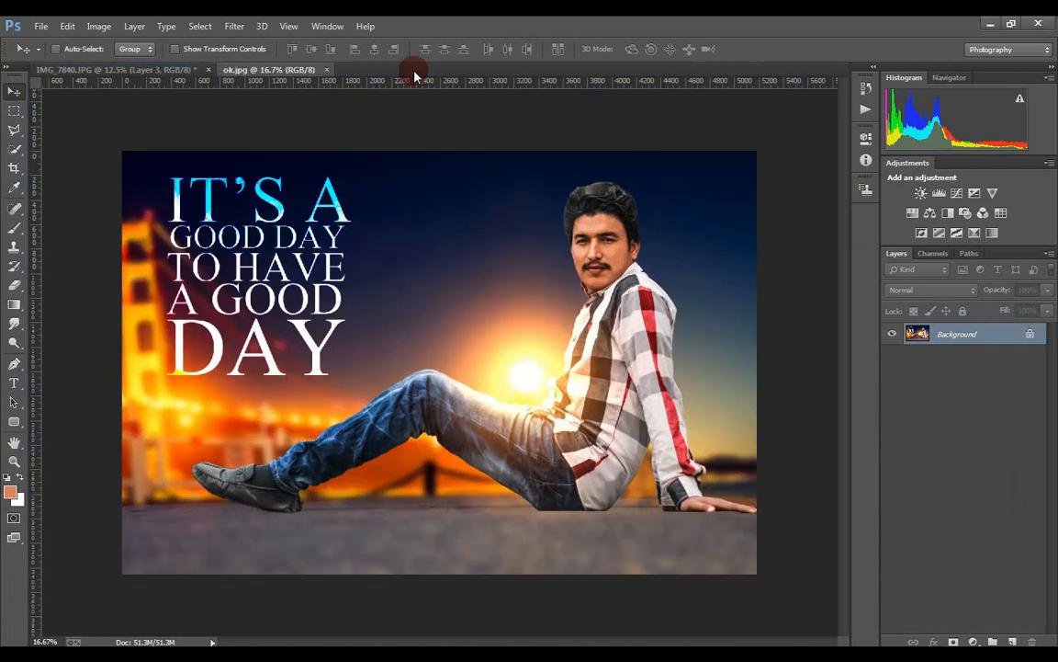
- Duplicate the Background layer, scale the copy to about 84% around its centre and shift it slightly down
{"action": "left_click_drag", "start_coordinate": [966, 328], "coordinate": [1012, 641]}
{"action": "right_click", "coordinate": [570, 333]}
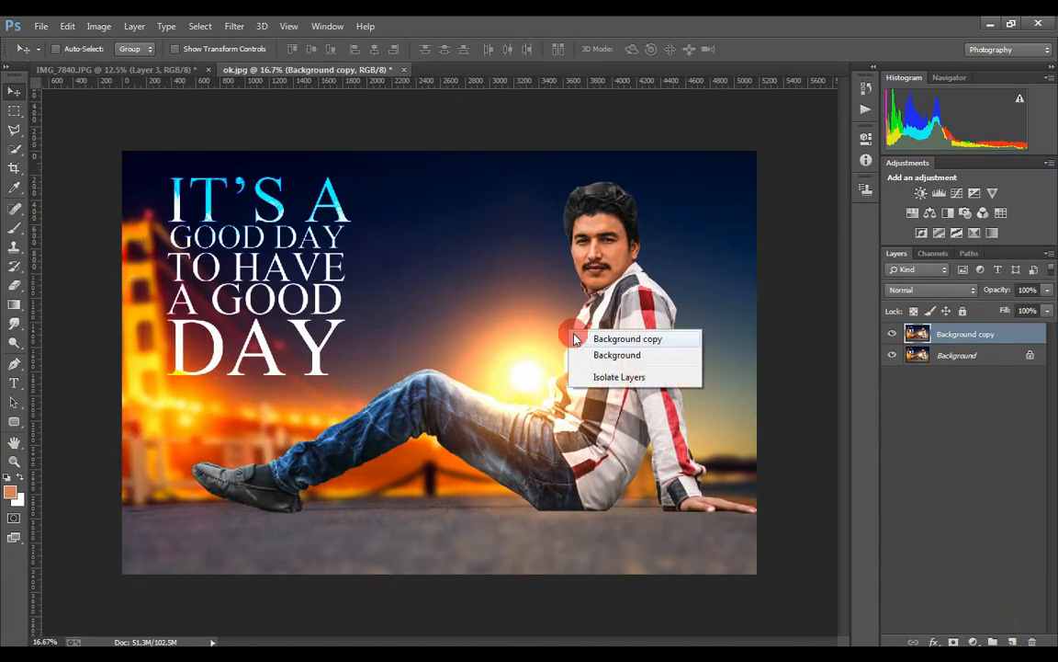
{"action": "left_click", "coordinate": [581, 333]}
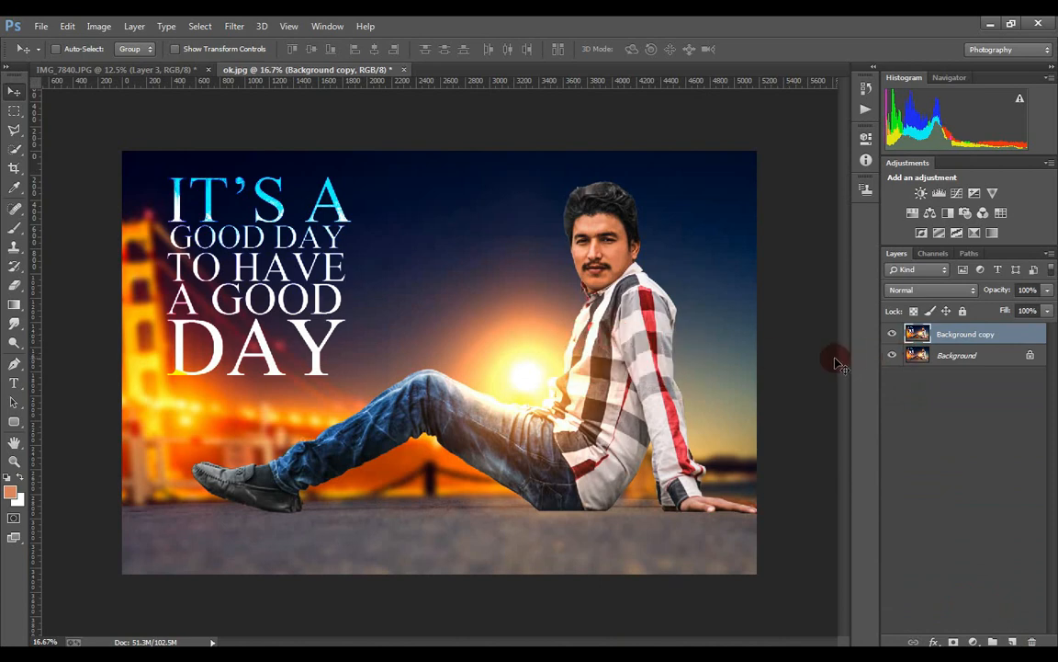
{"action": "key", "text": "ctrl+t"}
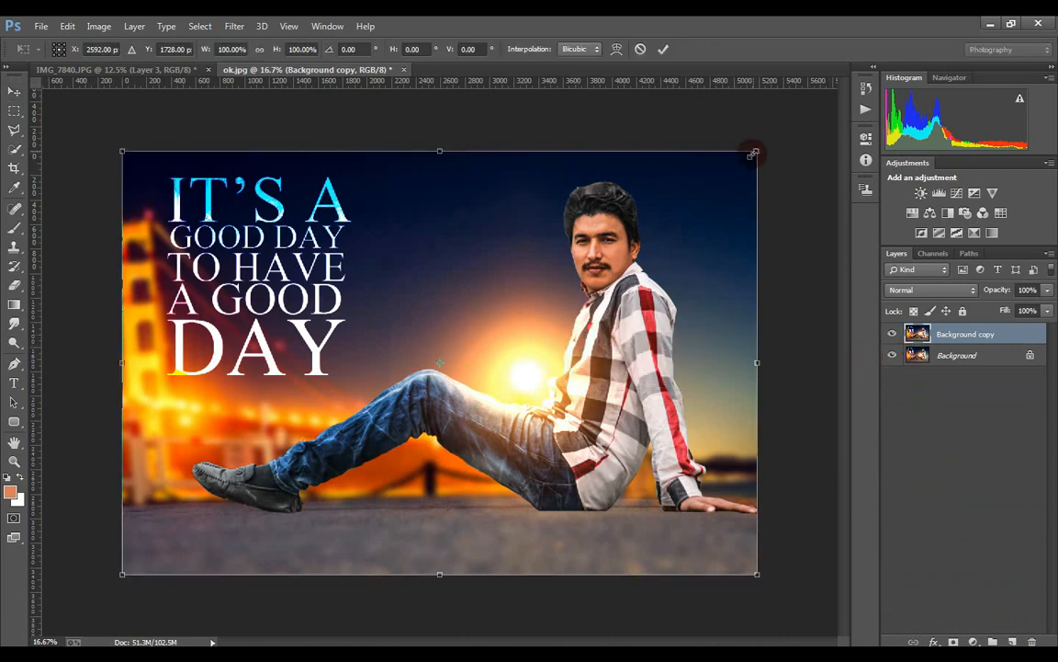
{"action": "left_click_drag", "start_coordinate": [754, 153], "coordinate": [712, 197]}
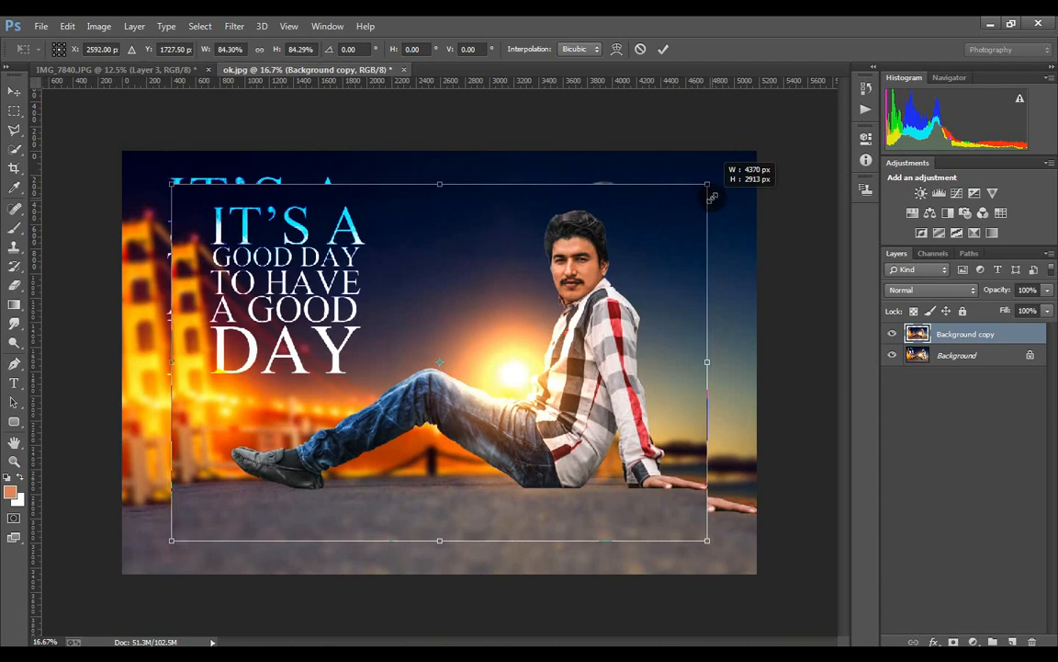
{"action": "left_click_drag", "start_coordinate": [594, 316], "coordinate": [593, 329]}
{"action": "key", "text": "Return"}
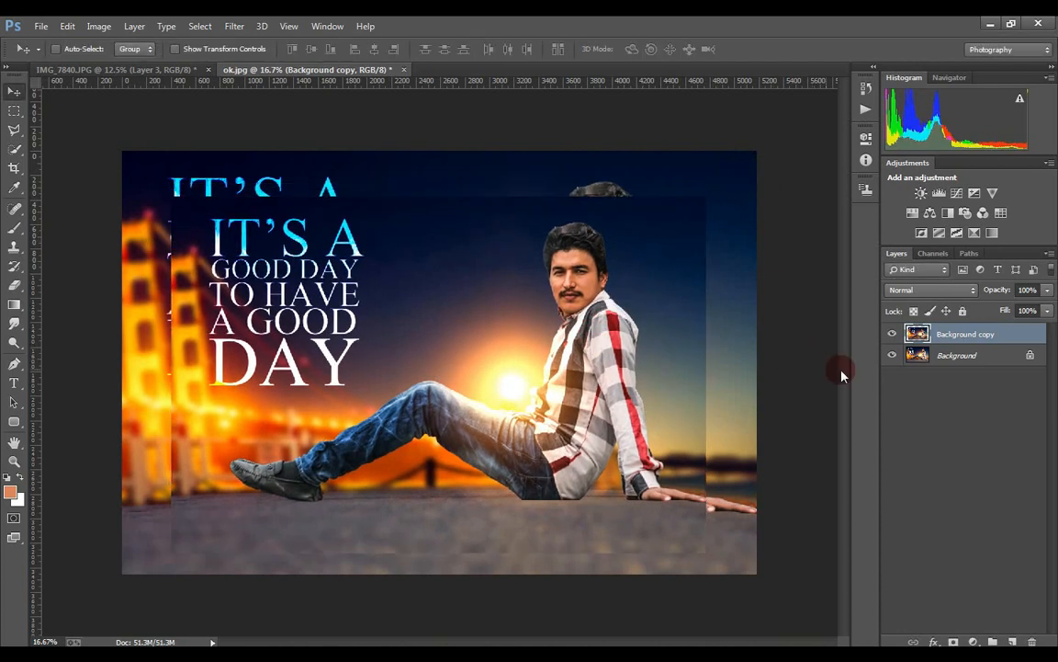
- Apply a Box Blur with a radius of 189 pixels to the original Background layer
{"action": "left_click", "coordinate": [915, 355]}
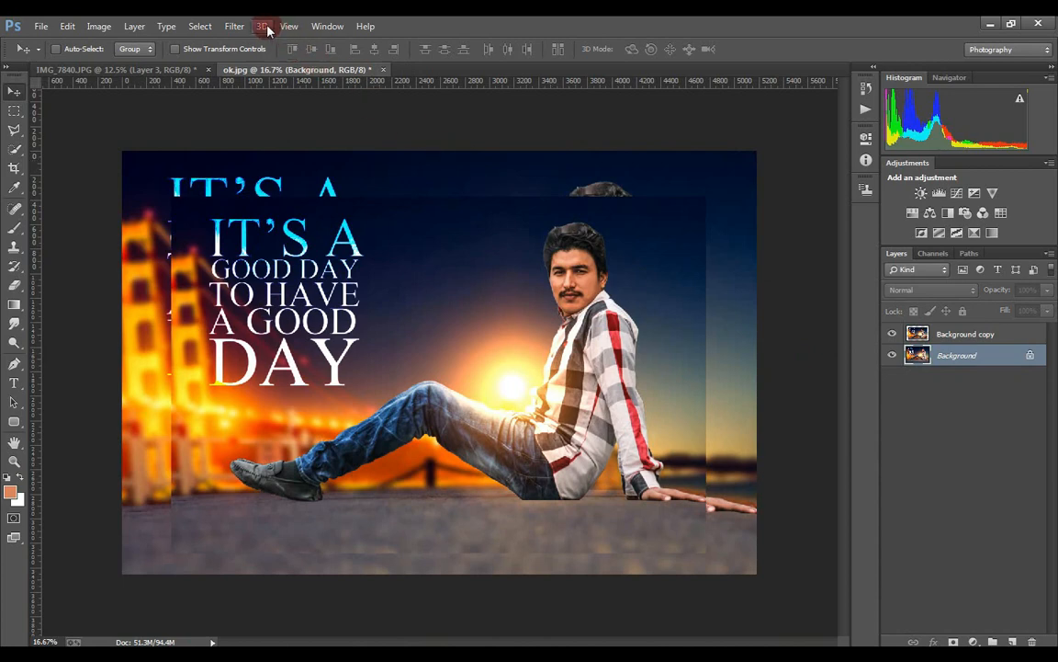
{"action": "left_click", "coordinate": [267, 31]}
{"action": "mouse_move", "coordinate": [234, 27]}
{"action": "left_click", "coordinate": [296, 217]}
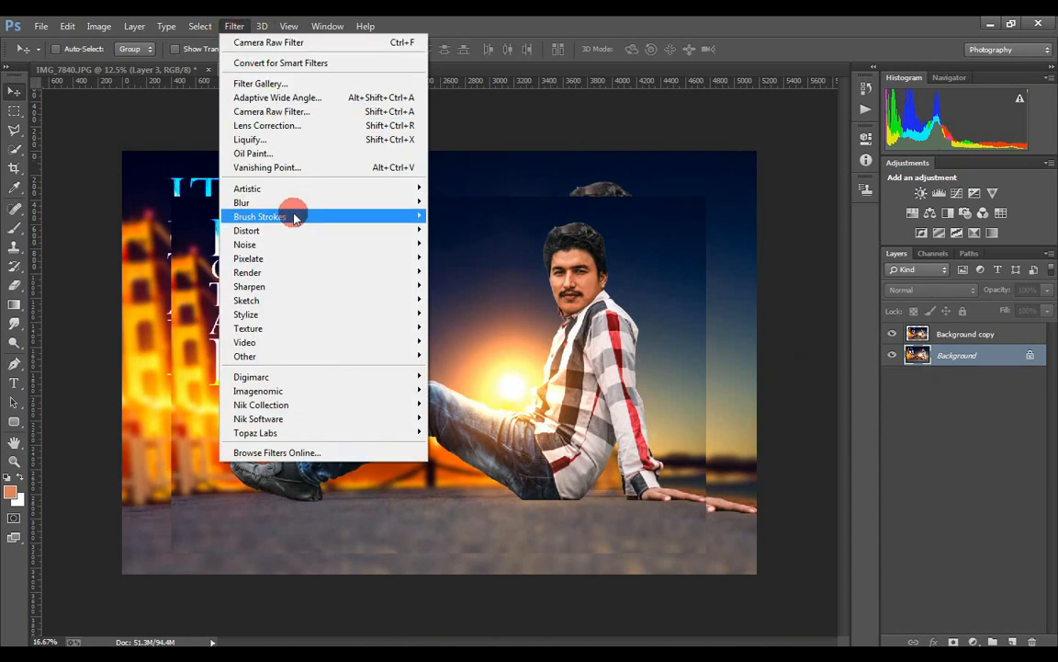
{"action": "mouse_move", "coordinate": [294, 203]}
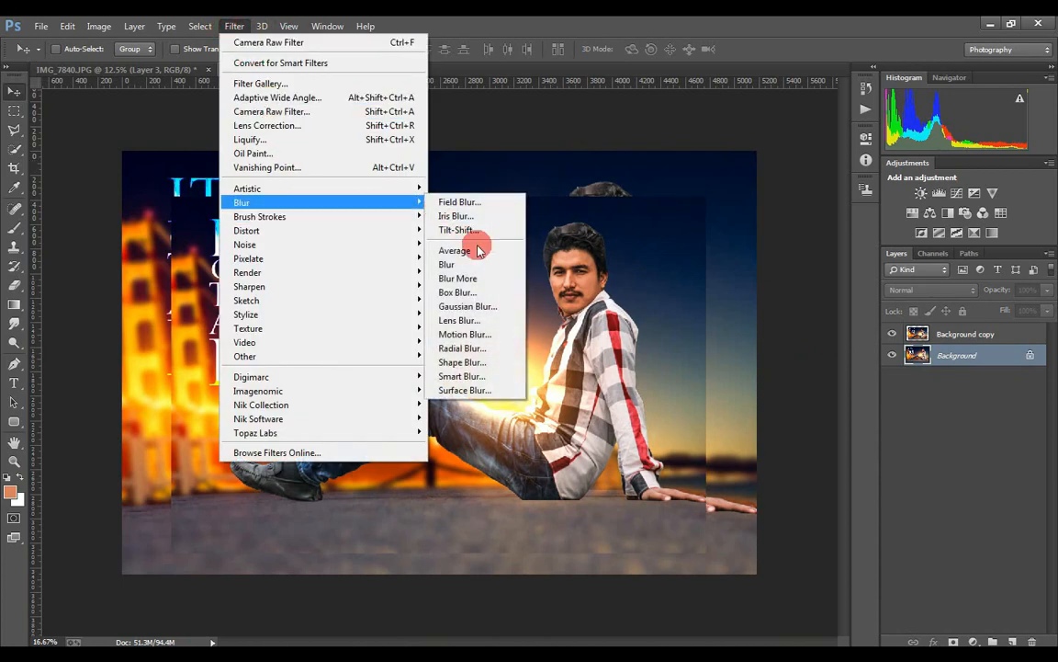
{"action": "left_click", "coordinate": [459, 292]}
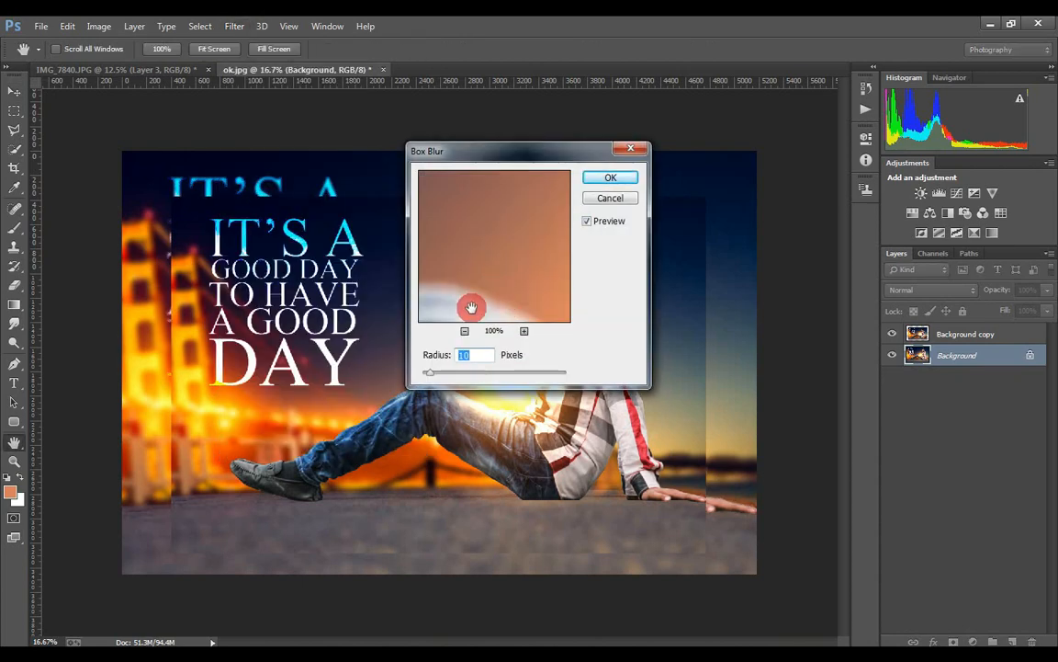
{"action": "mouse_move", "coordinate": [481, 375]}
{"action": "left_mouse_down"}
{"action": "mouse_move", "coordinate": [467, 360]}
{"action": "mouse_move", "coordinate": [494, 371]}
{"action": "left_mouse_up"}
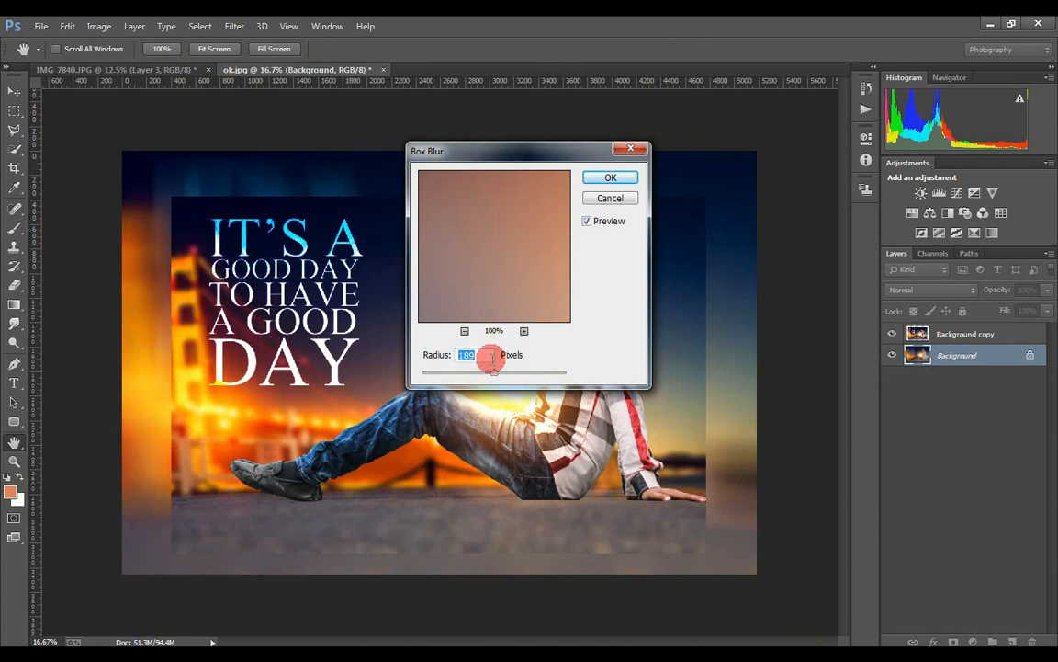
{"action": "left_click", "coordinate": [610, 177]}
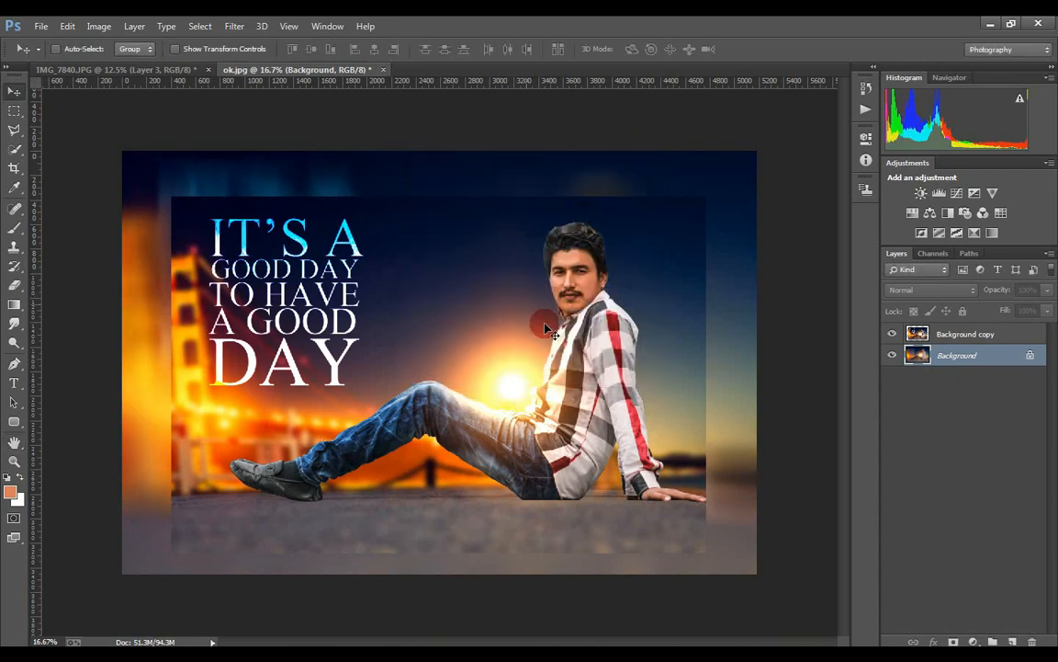
- Try a light grey (#ddd7d7) drop shadow on the Background copy layer
{"action": "right_click", "coordinate": [931, 341]}
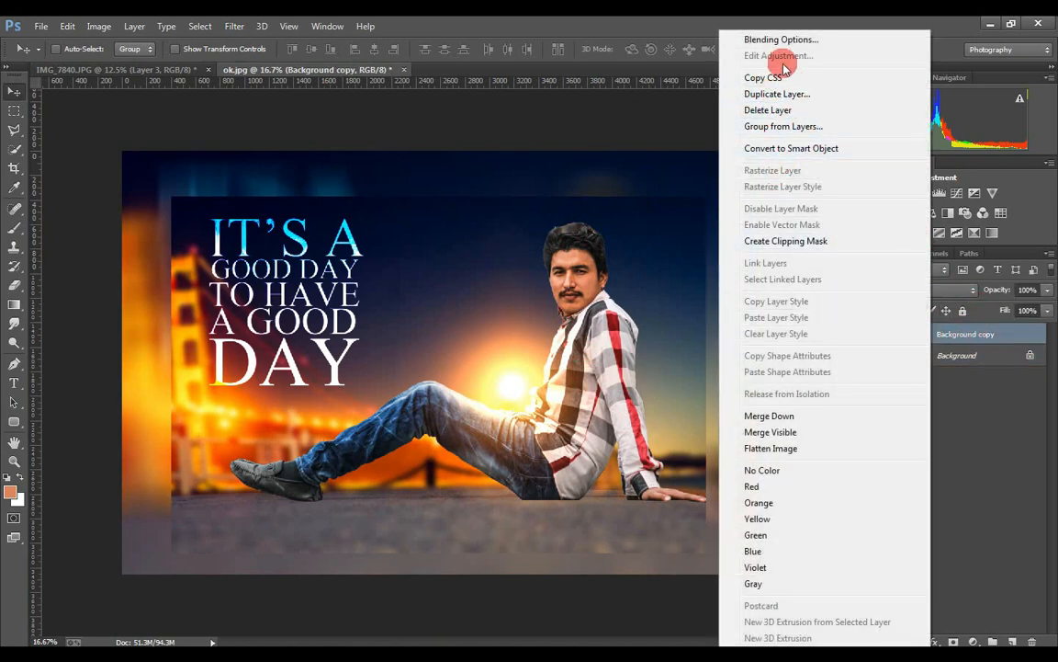
{"action": "left_click", "coordinate": [772, 38]}
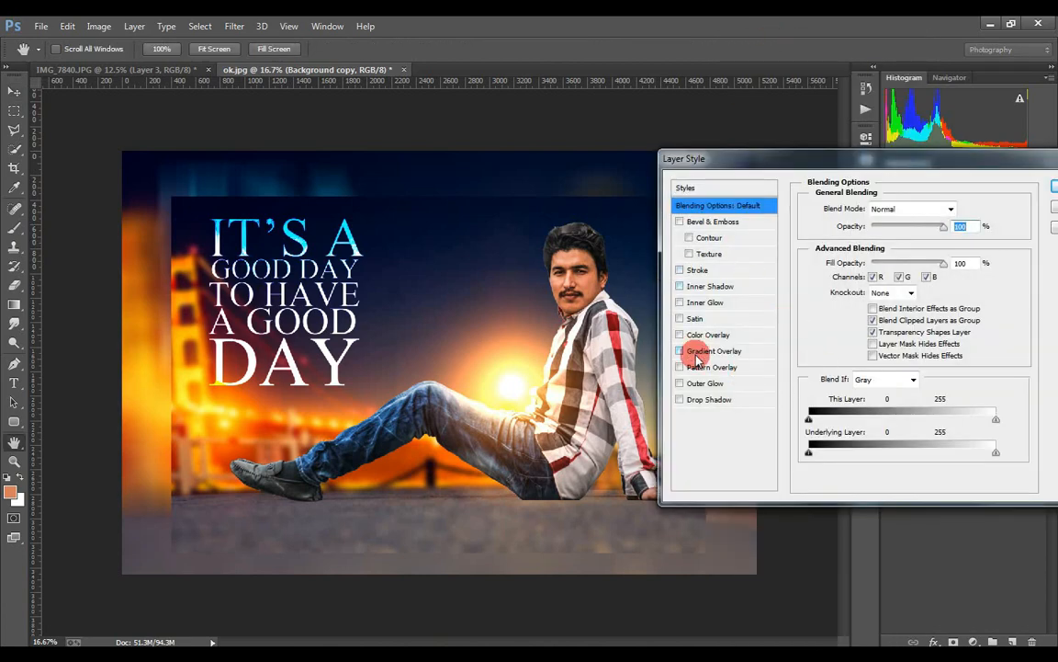
{"action": "left_click", "coordinate": [703, 402]}
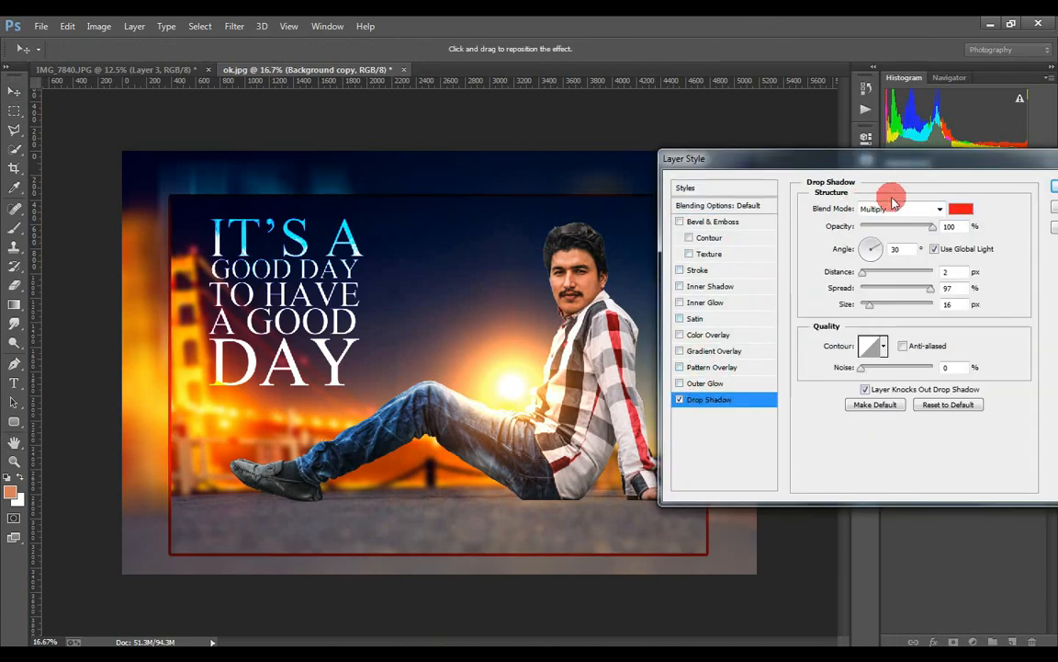
{"action": "left_click", "coordinate": [961, 208]}
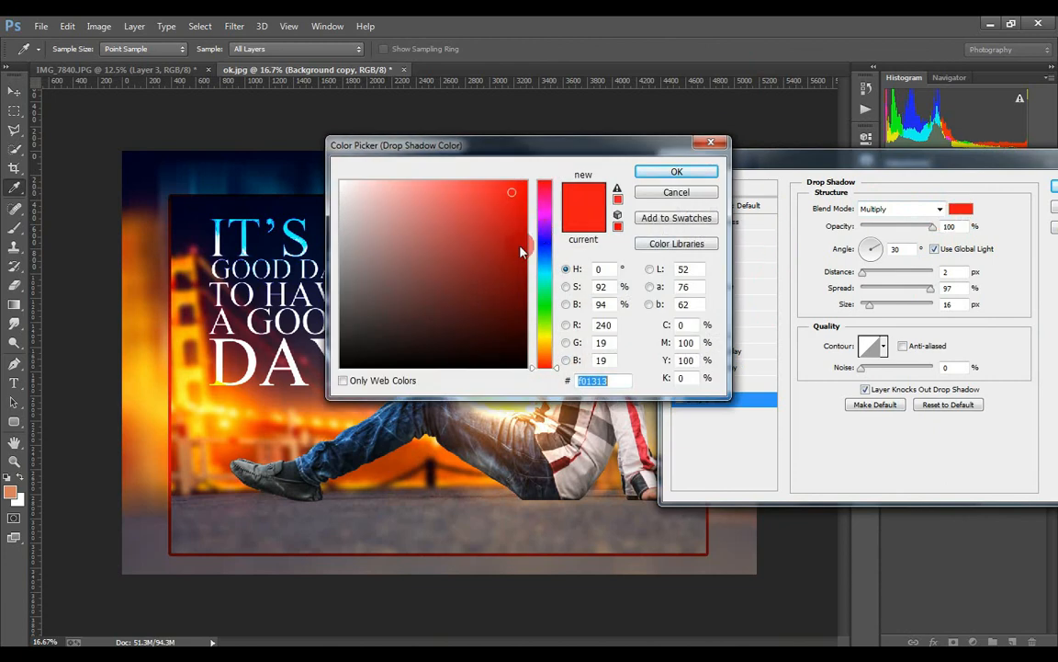
{"action": "left_click_drag", "start_coordinate": [368, 310], "coordinate": [344, 205]}
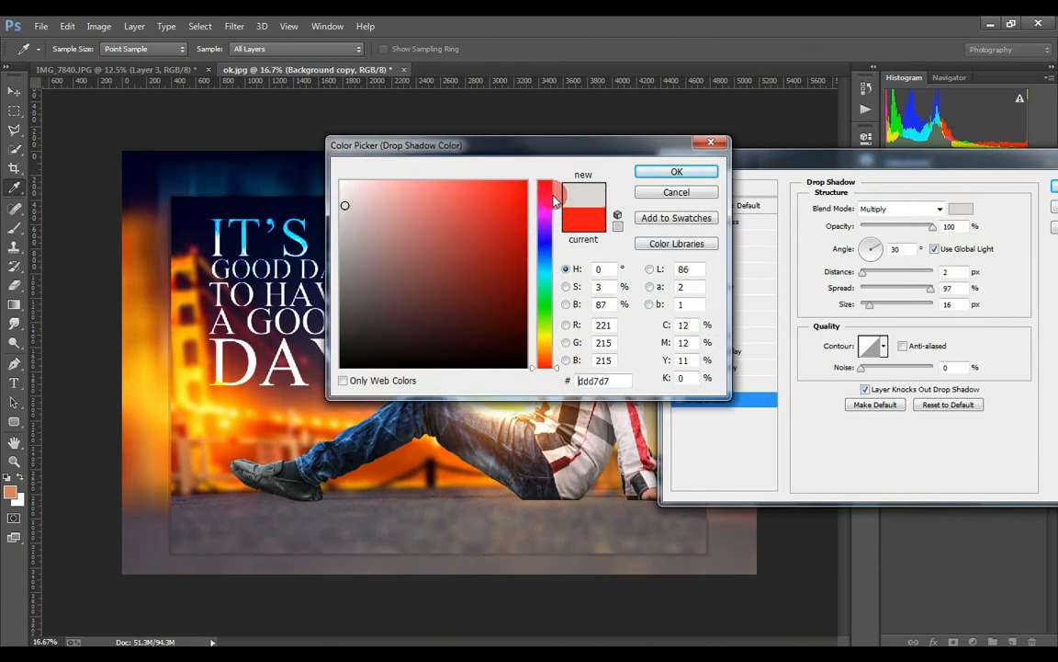
{"action": "left_click", "coordinate": [691, 172]}
{"action": "left_click", "coordinate": [697, 373]}
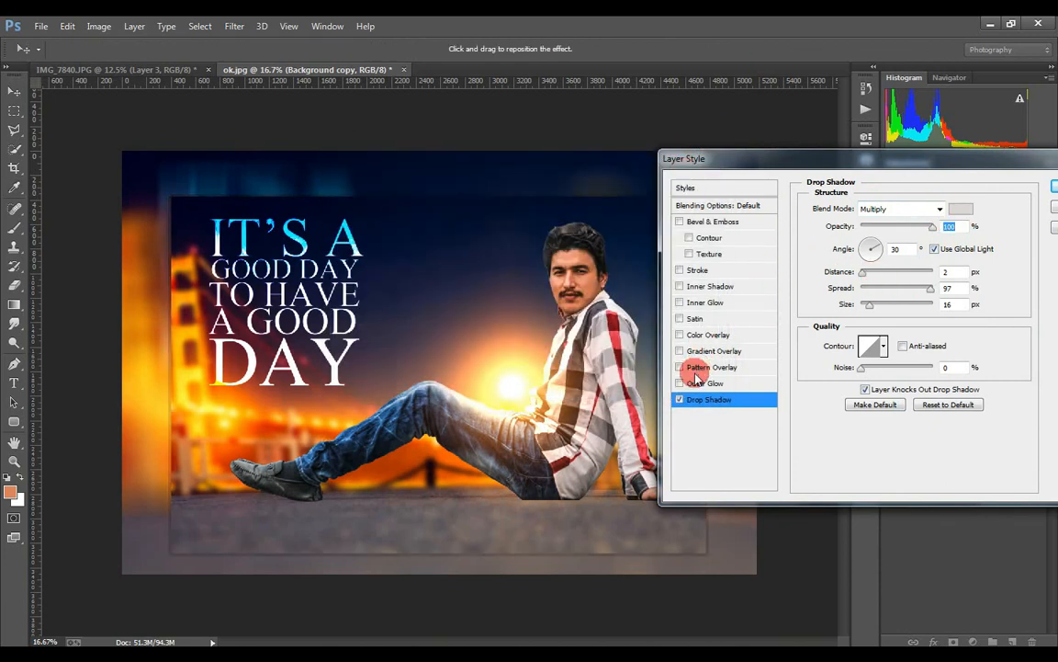
- Add an Inner Bevel to the Background copy layer with a depth of 297% and a size of about 32 px
{"action": "left_click", "coordinate": [692, 226]}
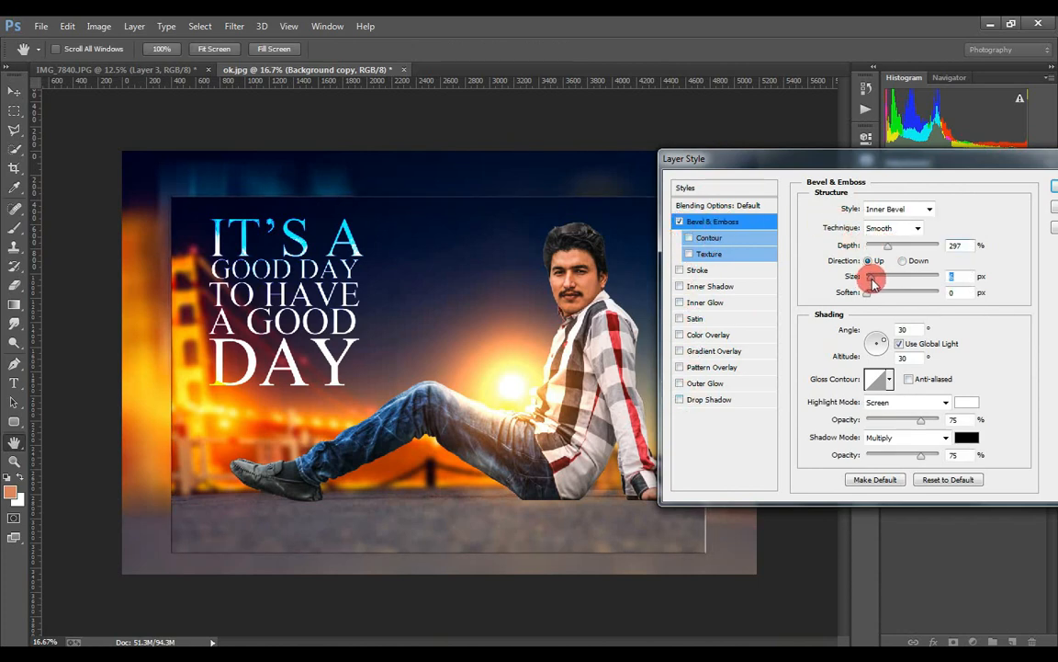
{"action": "left_click_drag", "start_coordinate": [872, 285], "coordinate": [883, 286]}
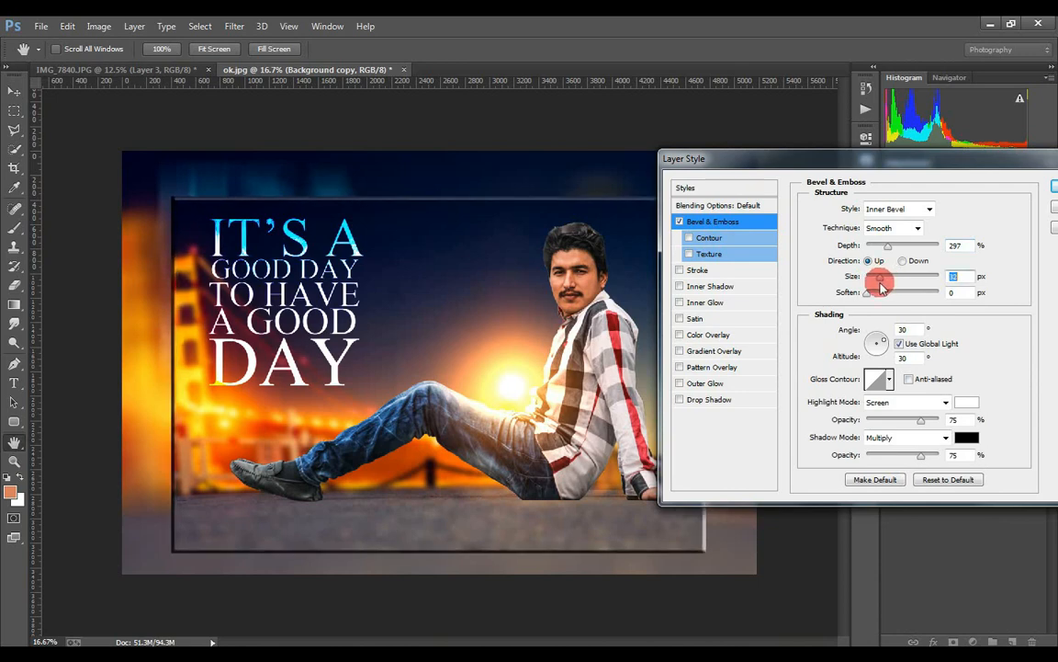